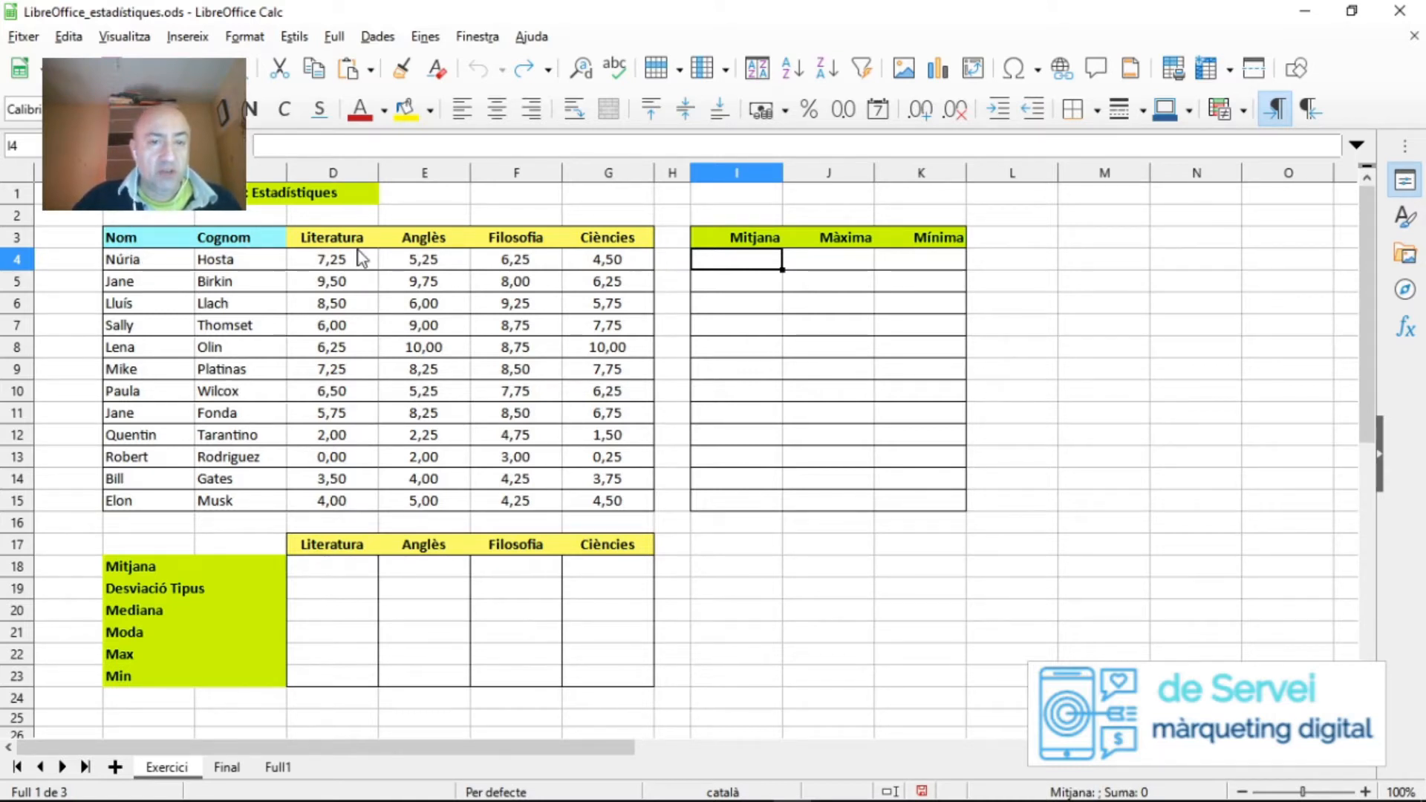
# Examine the grades in D4:G15, the Mitjana, Màxima and Mínima columns, and the statistics rows for Literatura in D18:D23.
pyautogui.moveTo(355, 262); pyautogui.dragTo(605, 500)
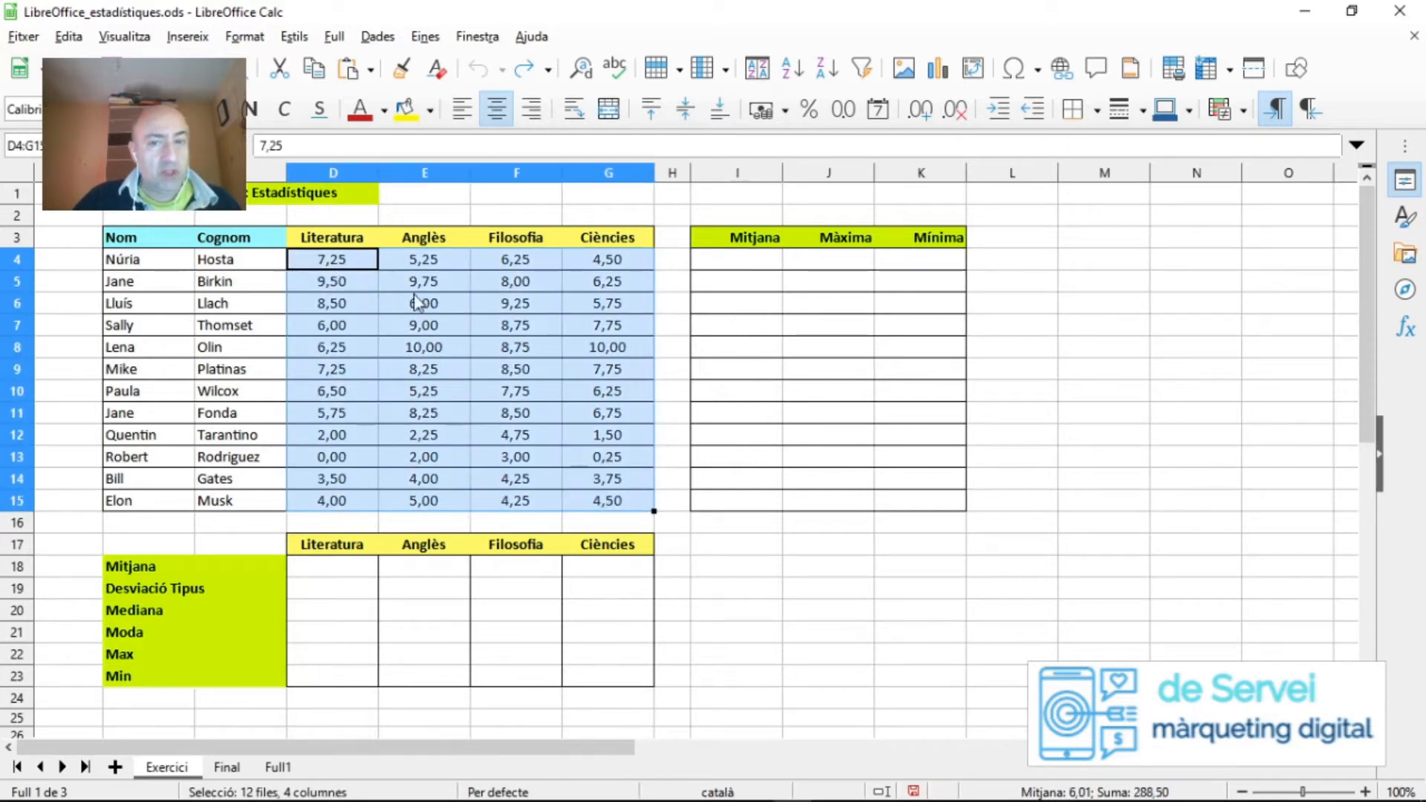
pyautogui.click(544, 283)
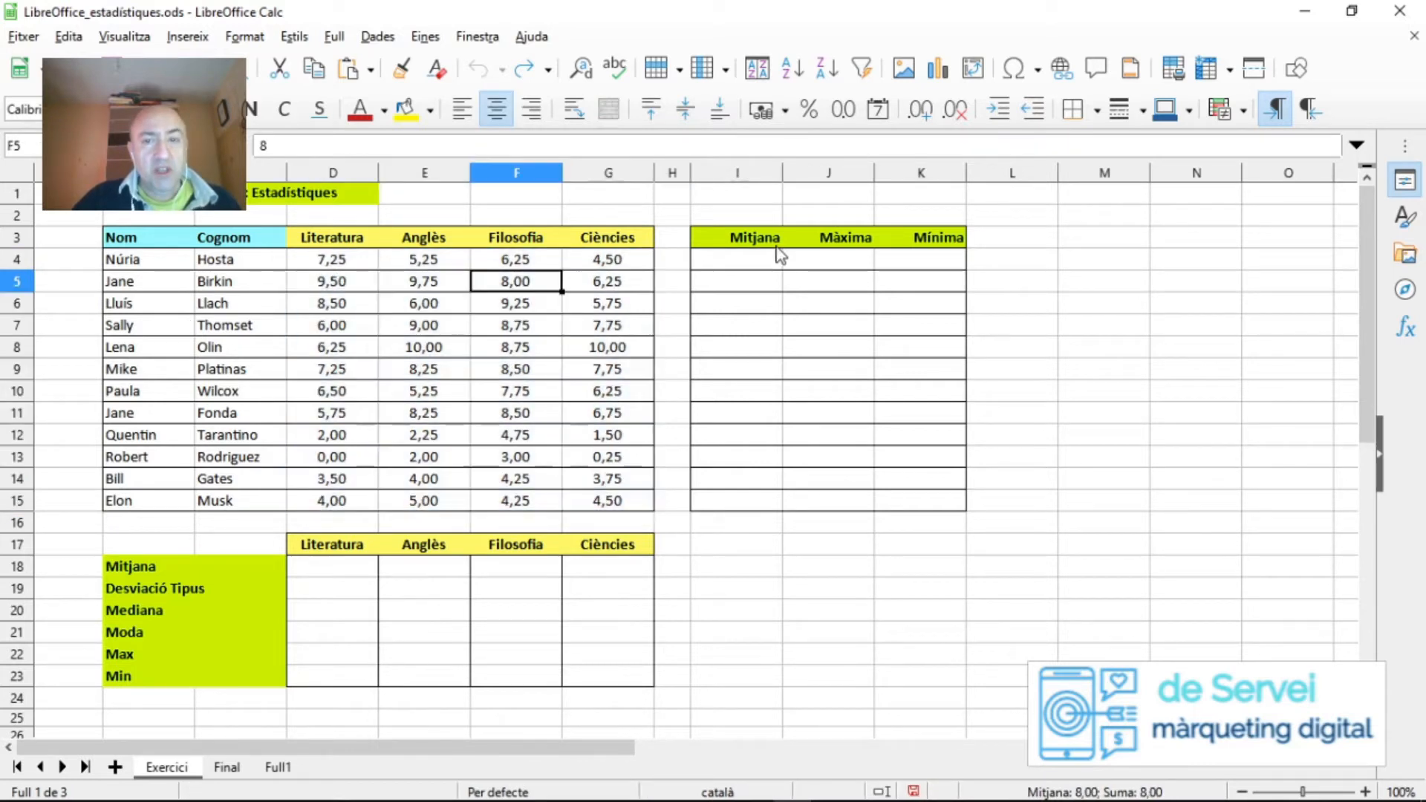
pyautogui.click(735, 257)
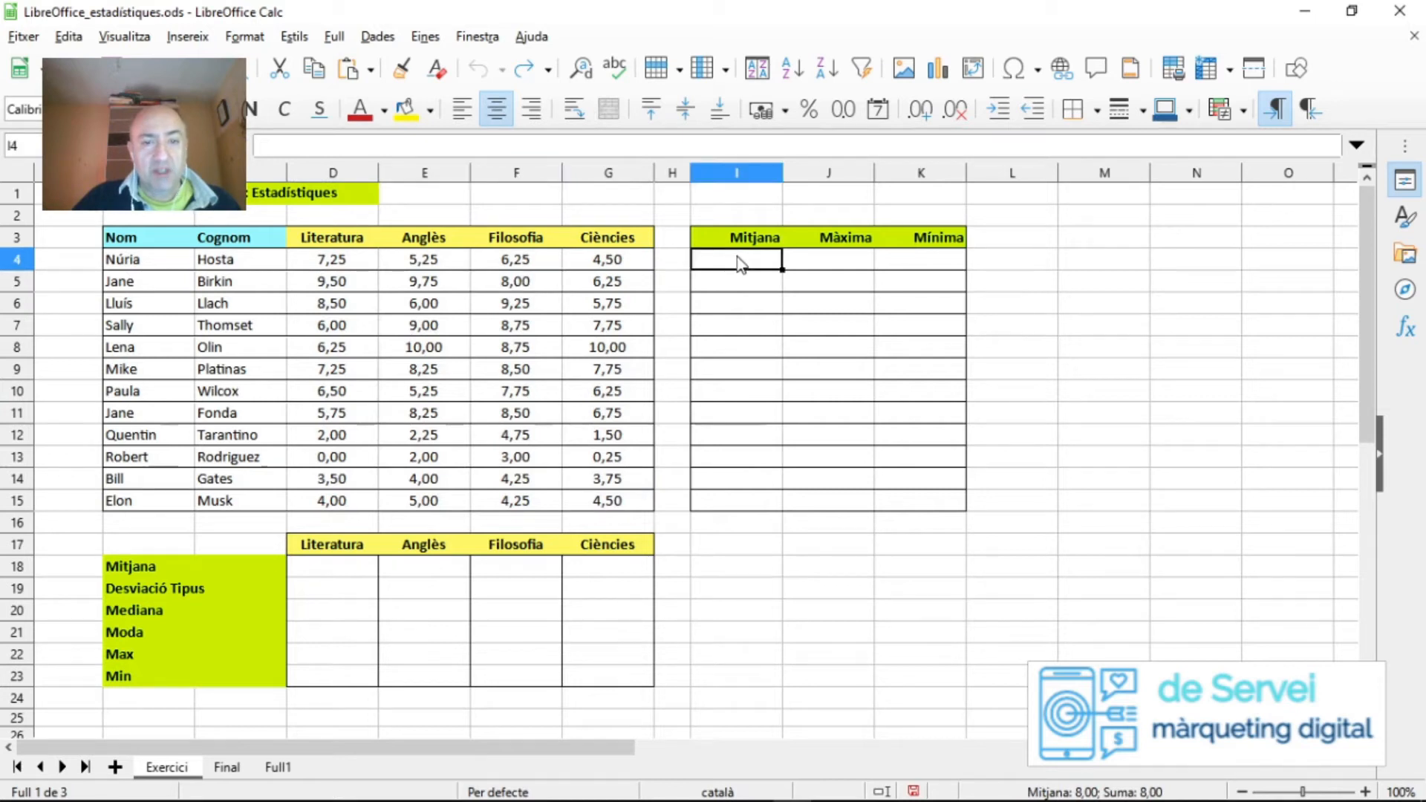
pyautogui.click(831, 264)
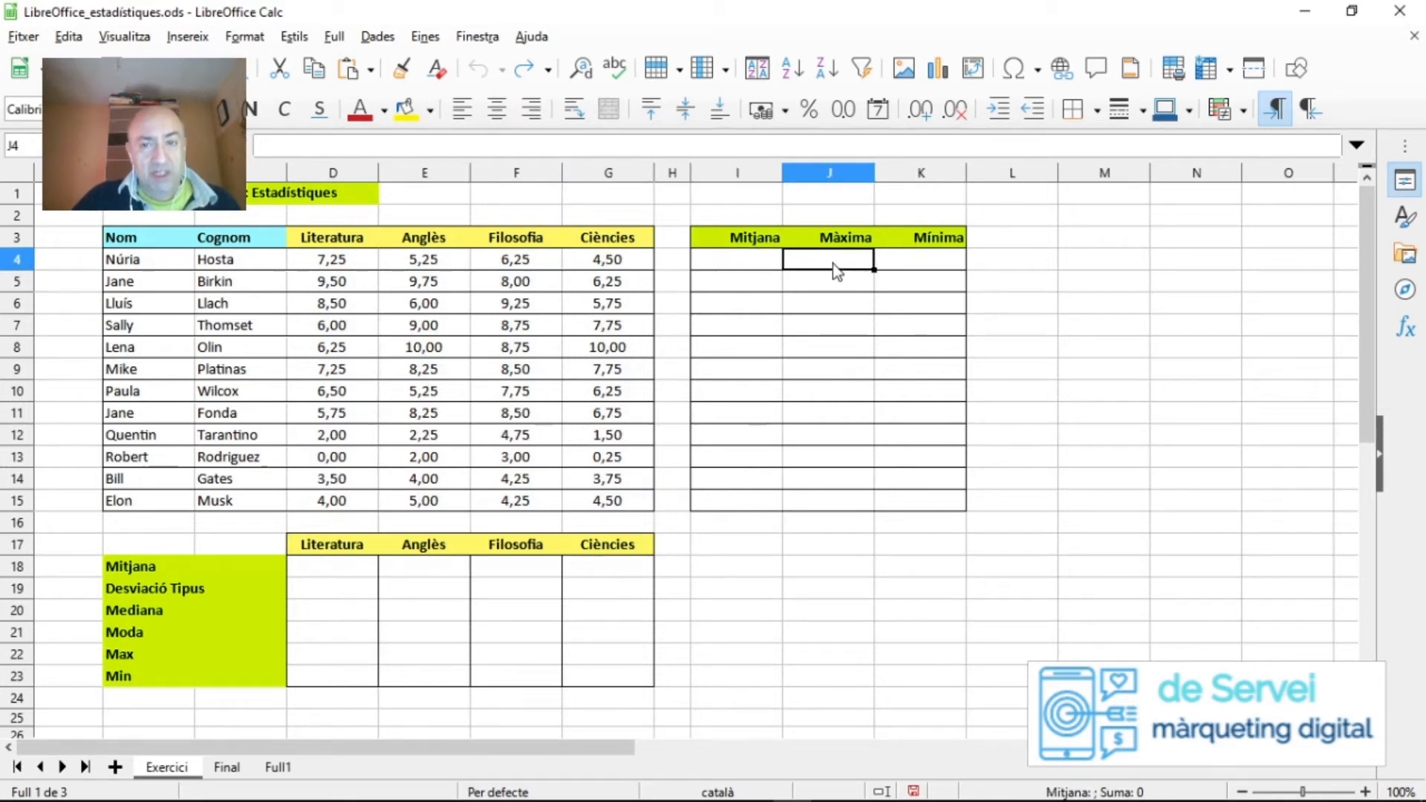
pyautogui.click(946, 262)
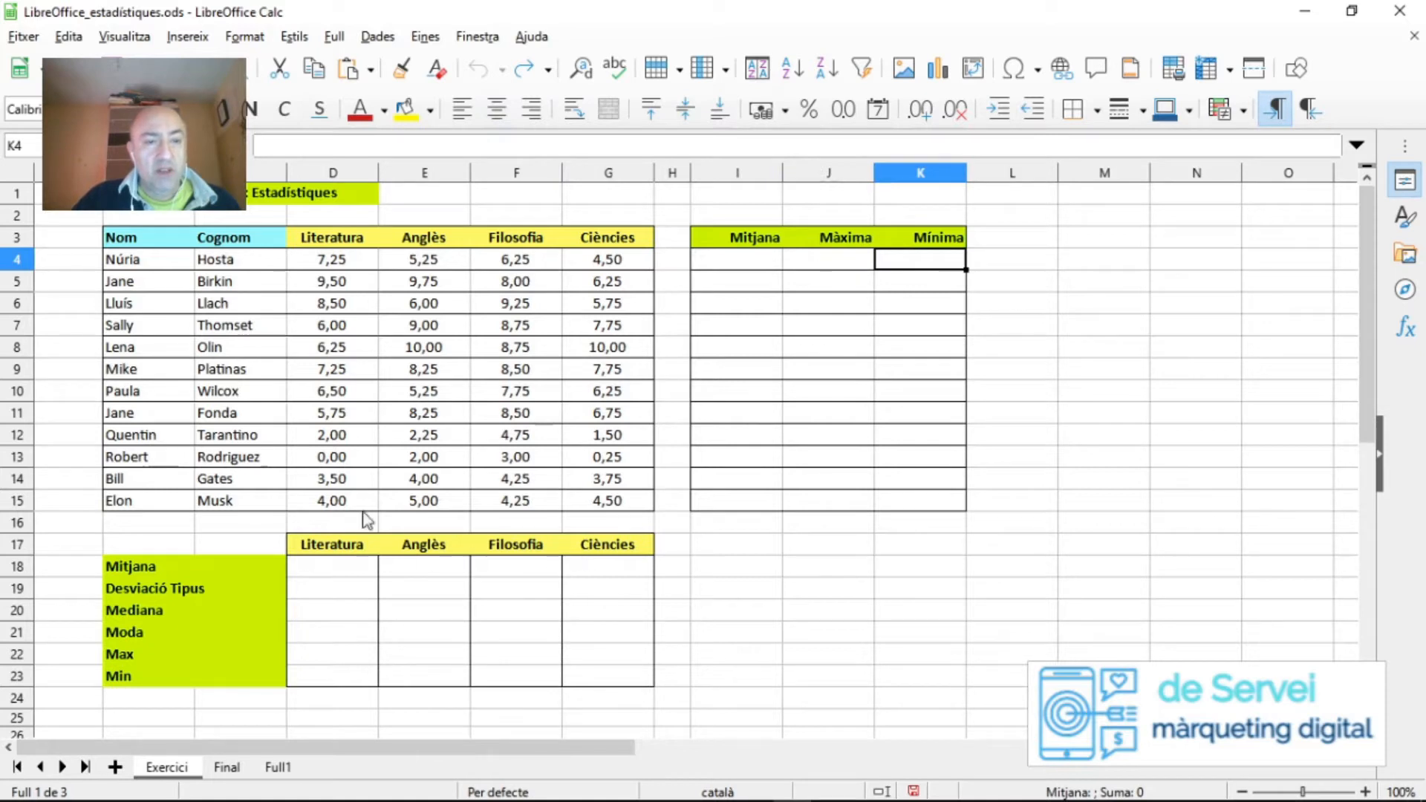
pyautogui.moveTo(323, 263); pyautogui.dragTo(349, 509)
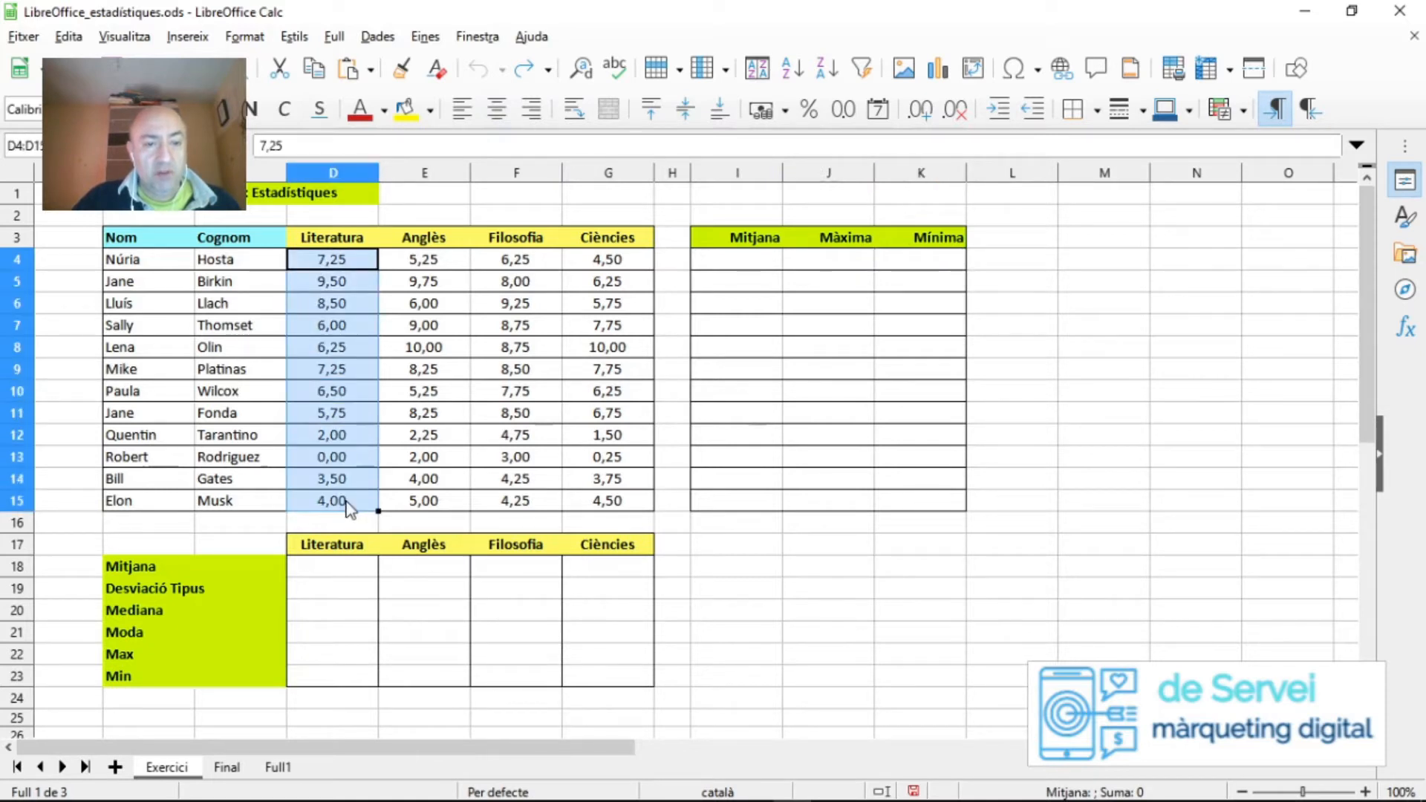
pyautogui.click(343, 569)
pyautogui.click(340, 588)
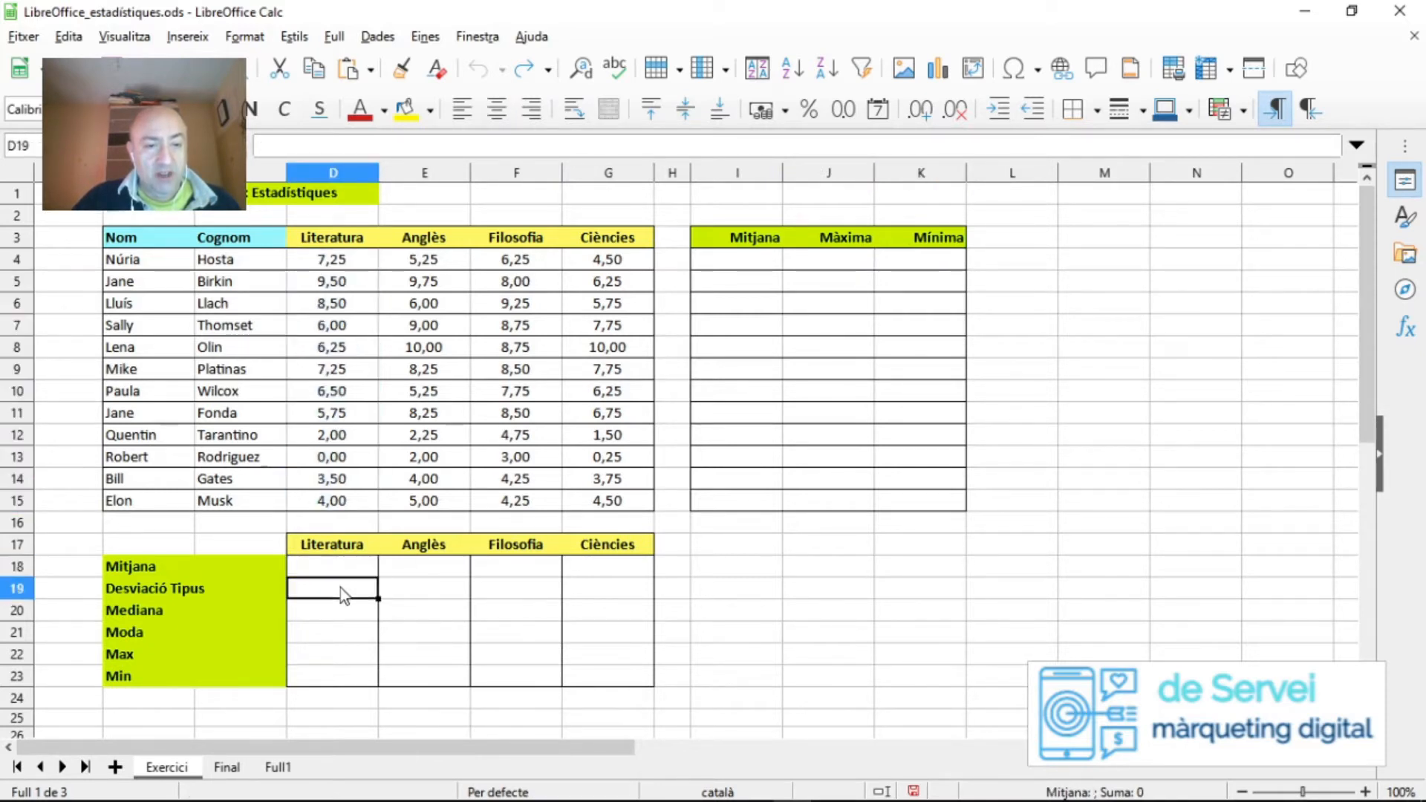
pyautogui.click(340, 613)
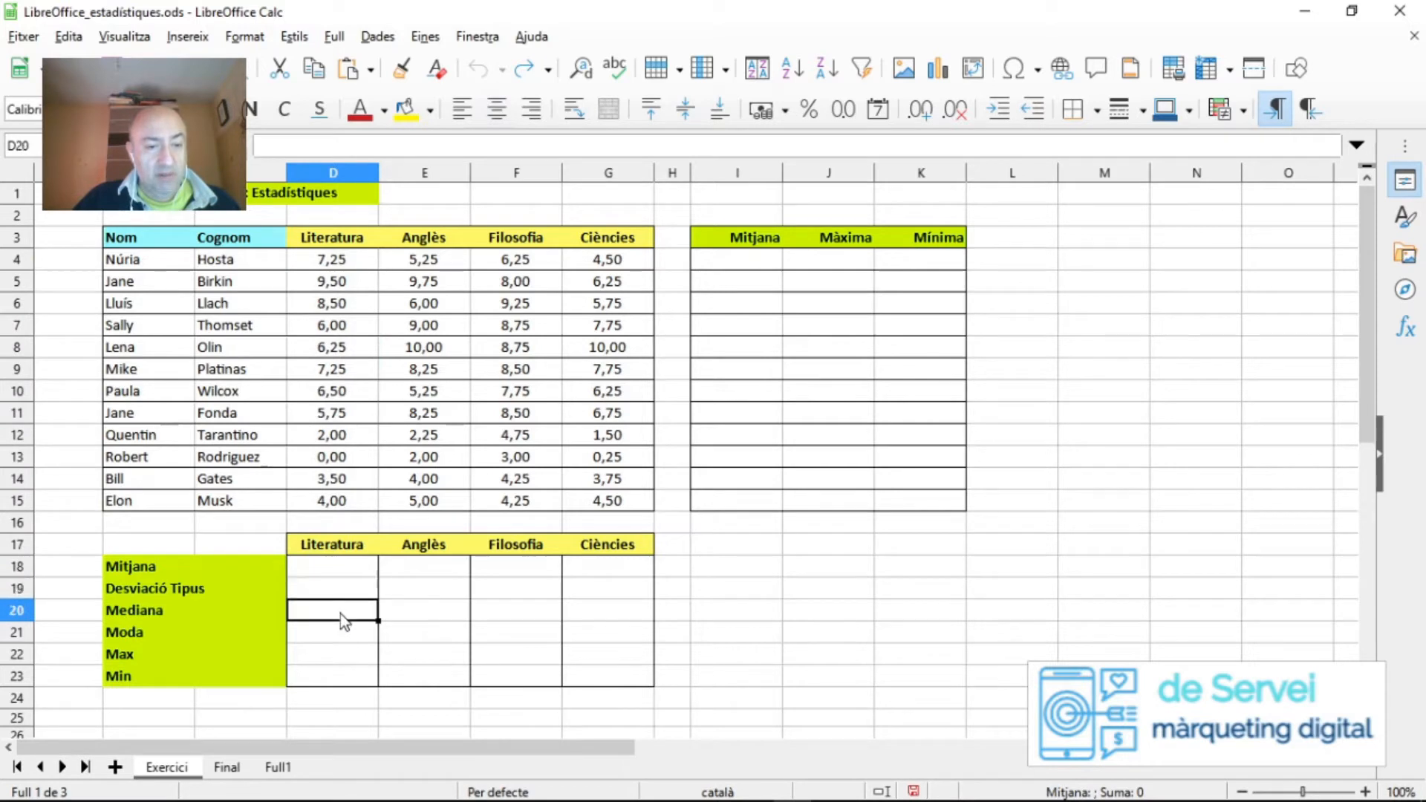
pyautogui.click(336, 638)
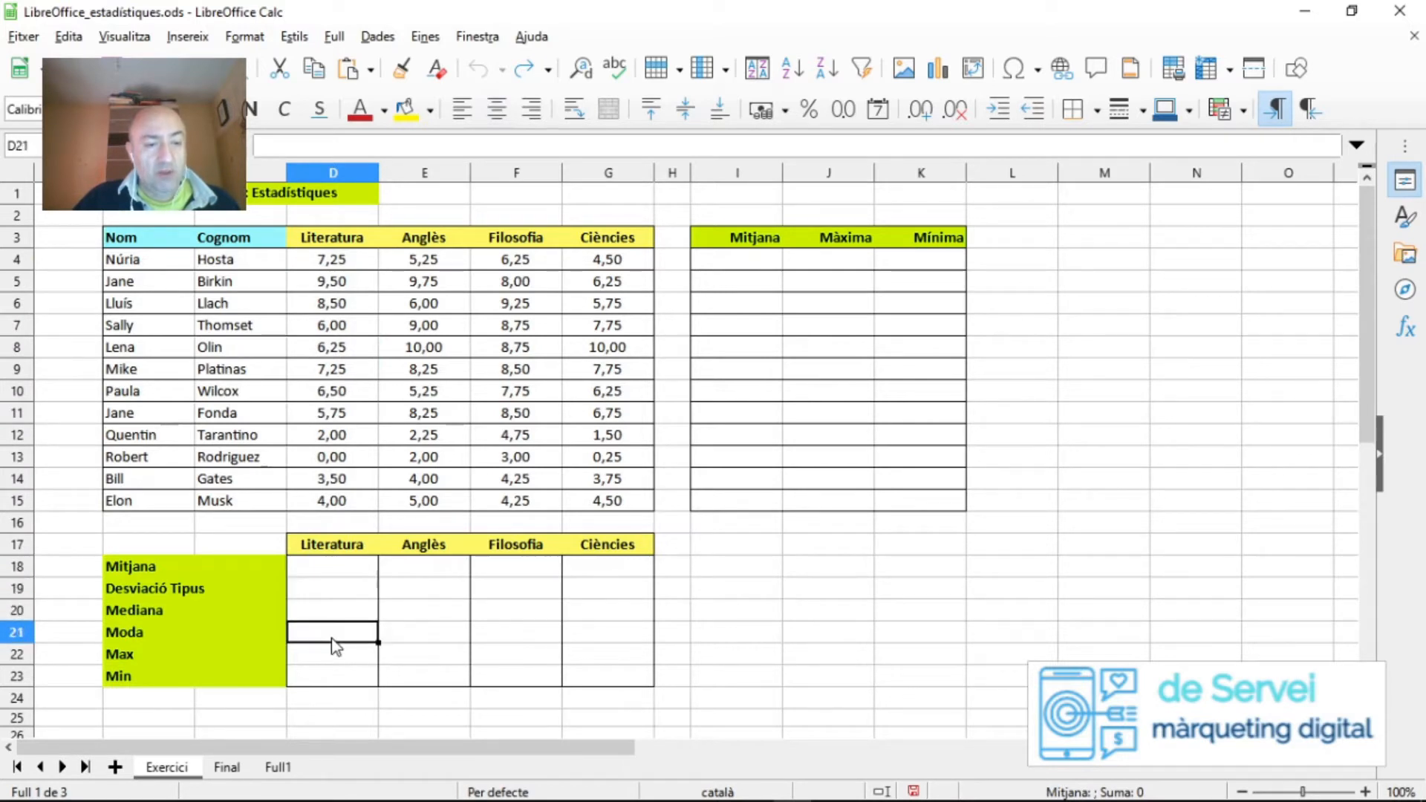
pyautogui.click(336, 656)
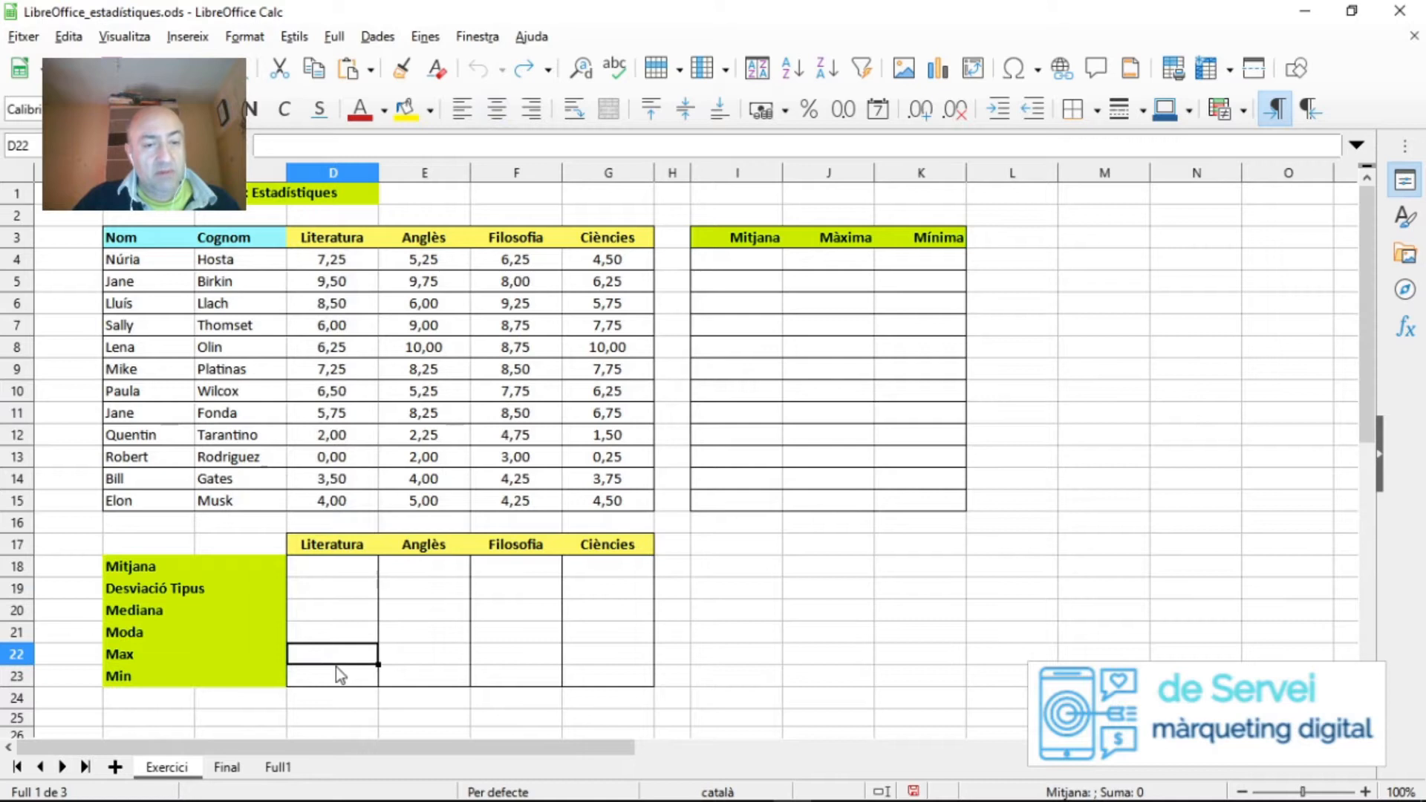
pyautogui.click(335, 675)
pyautogui.click(336, 564)
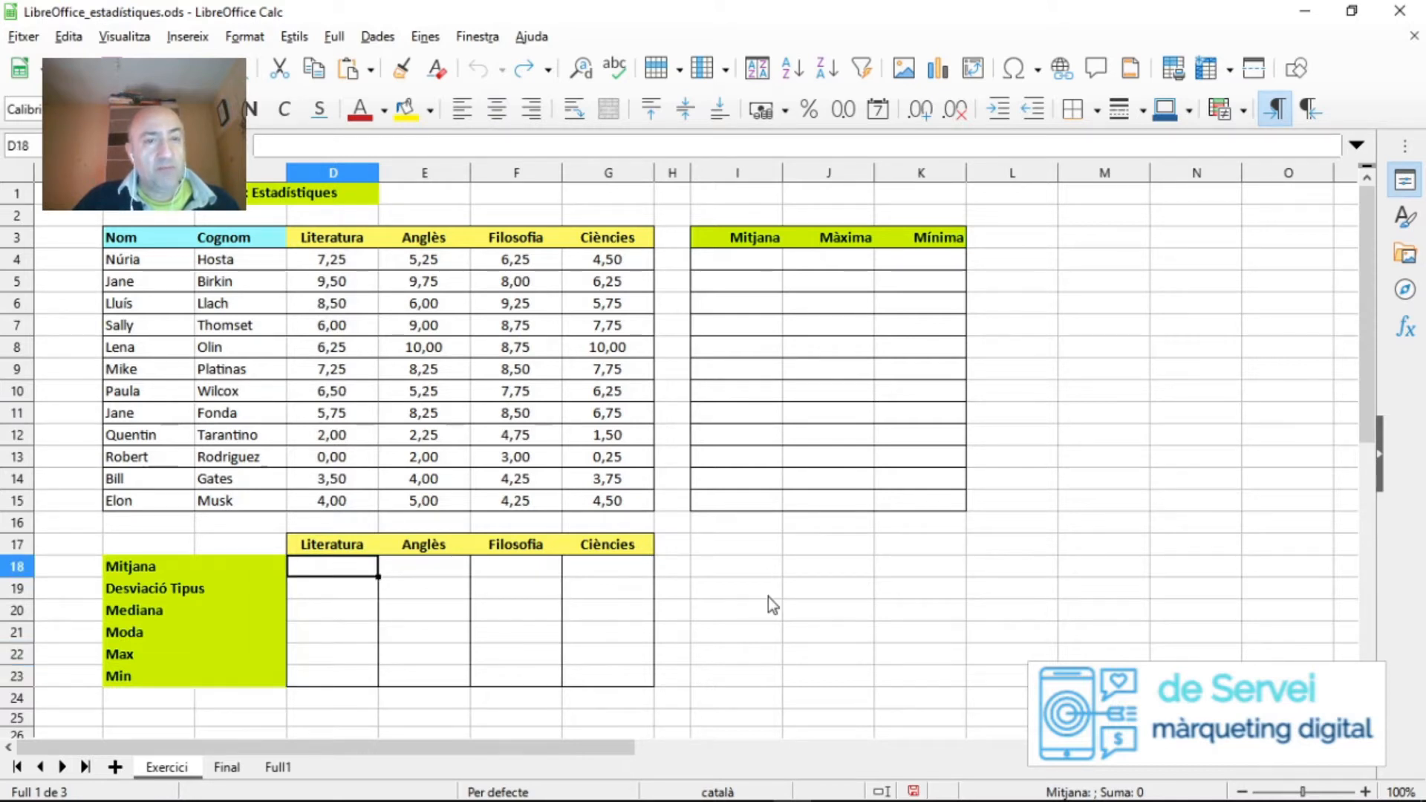
# Enter the average formula =MITJANA(D4;E4;F4;G4) in cell I4, referencing the first student's four grades individually.
pyautogui.click(737, 259)
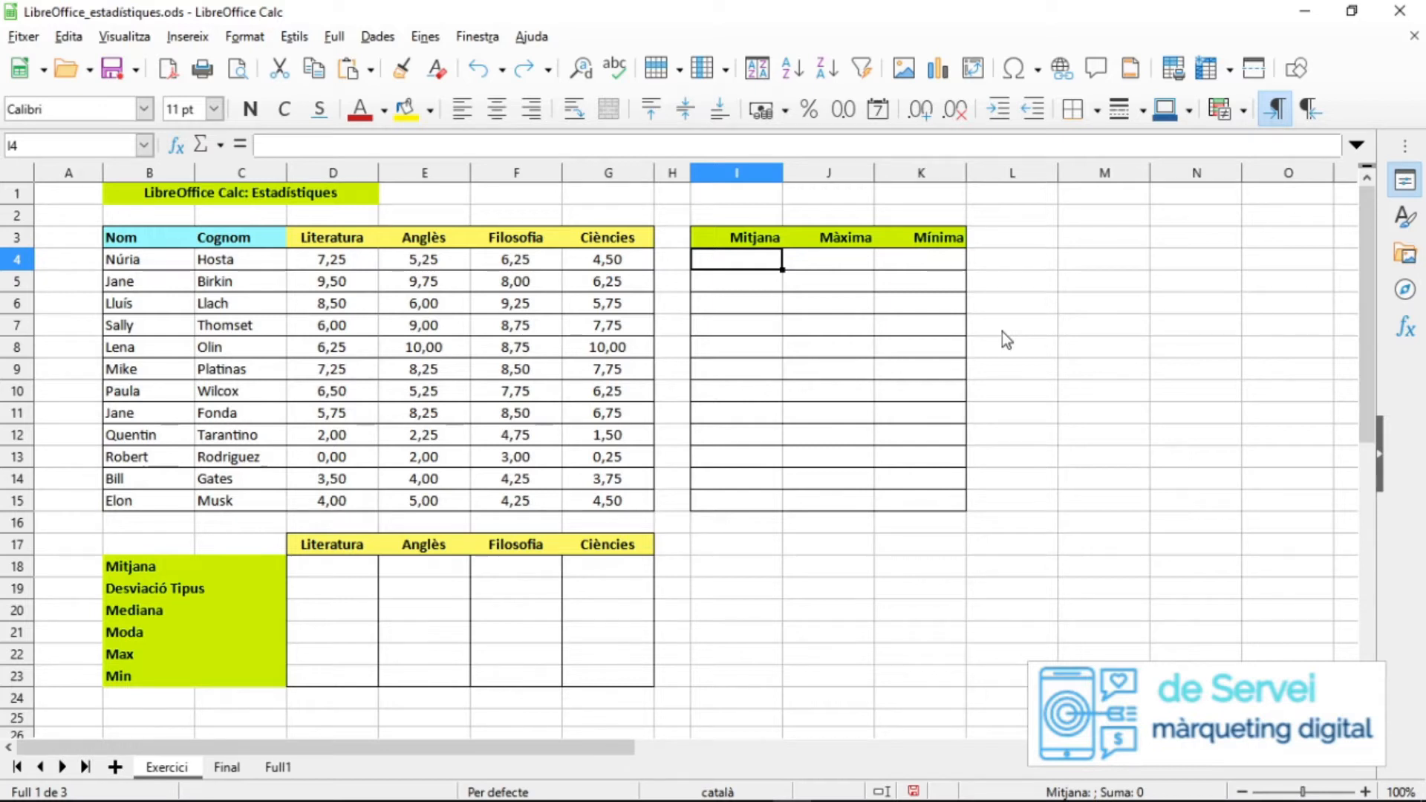
pyautogui.write('=')
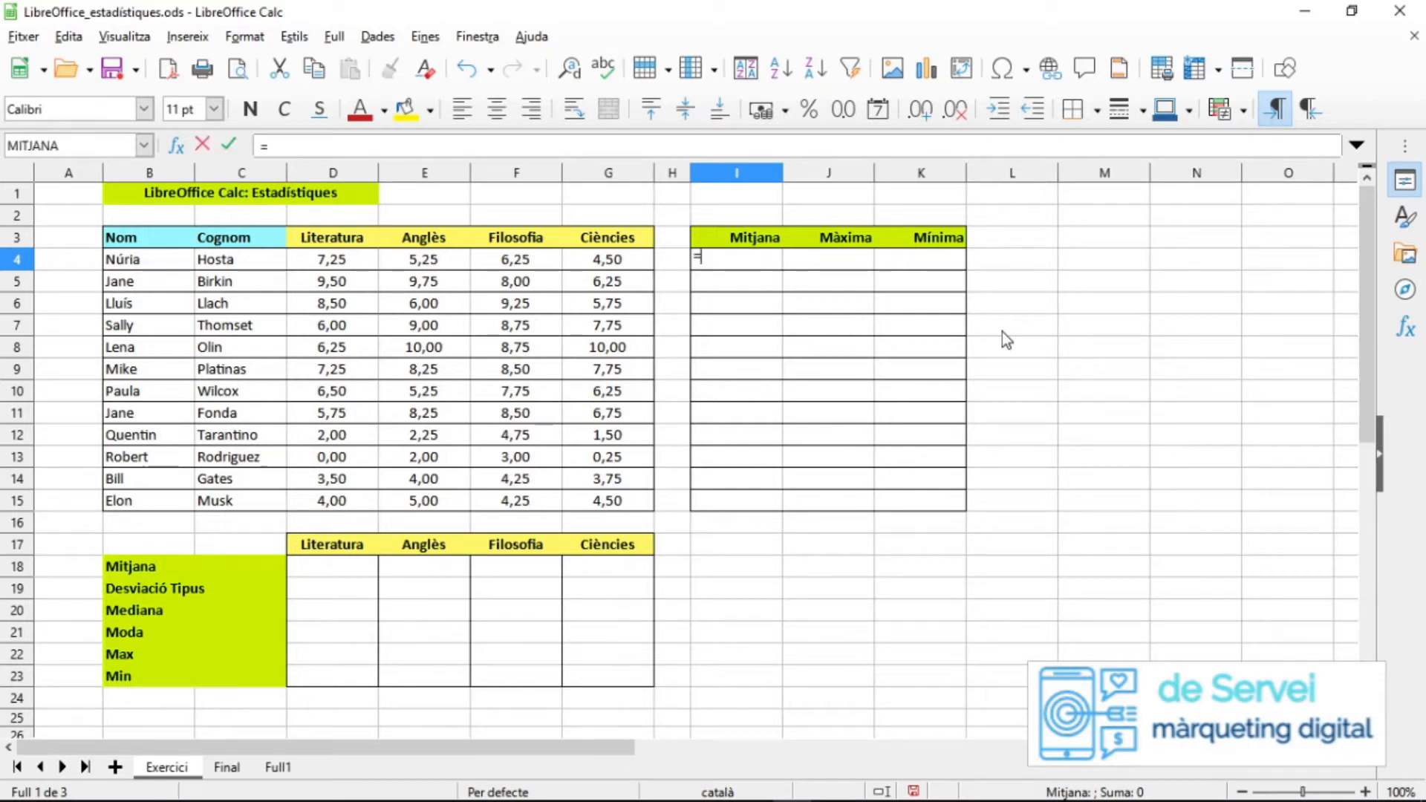
pyautogui.write('mitjana')
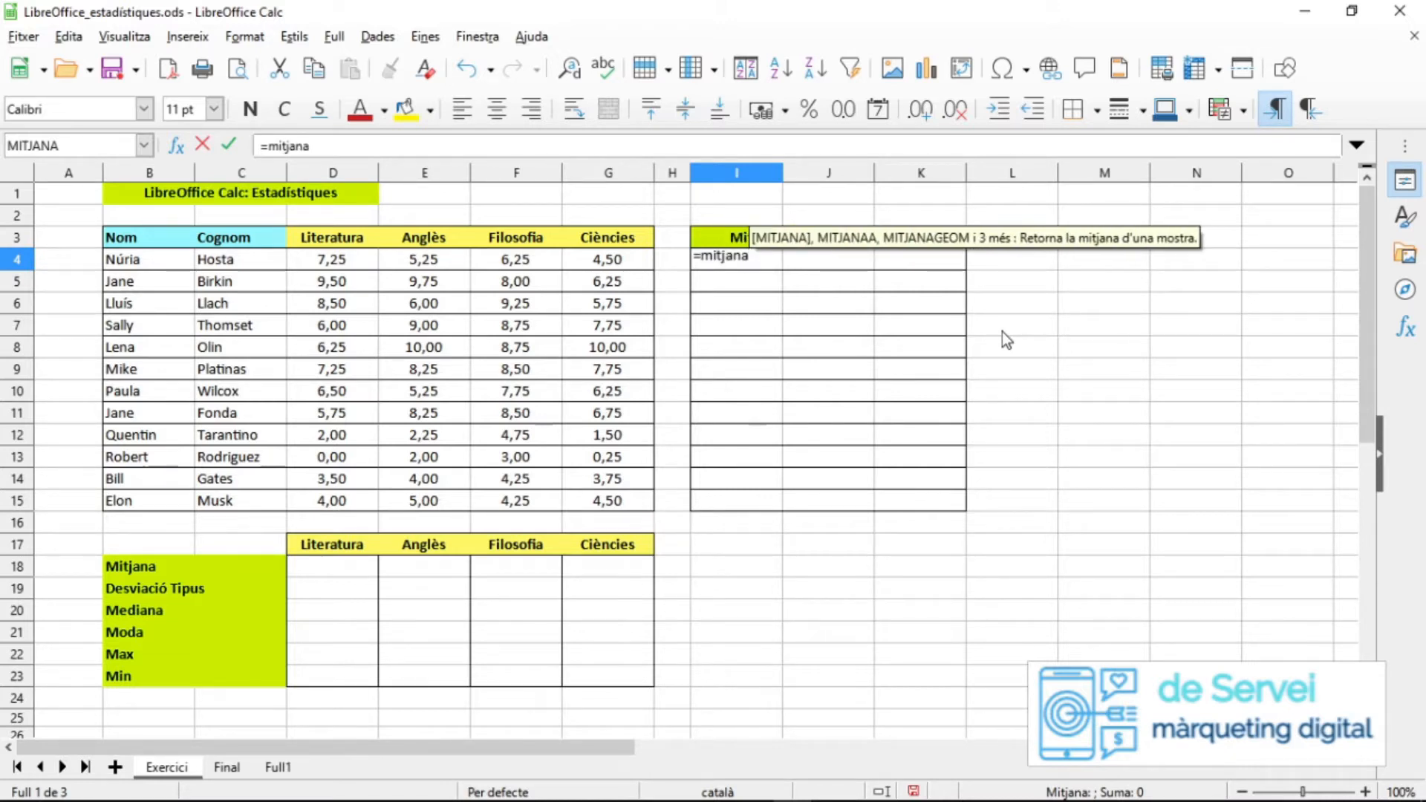
pyautogui.write('(')
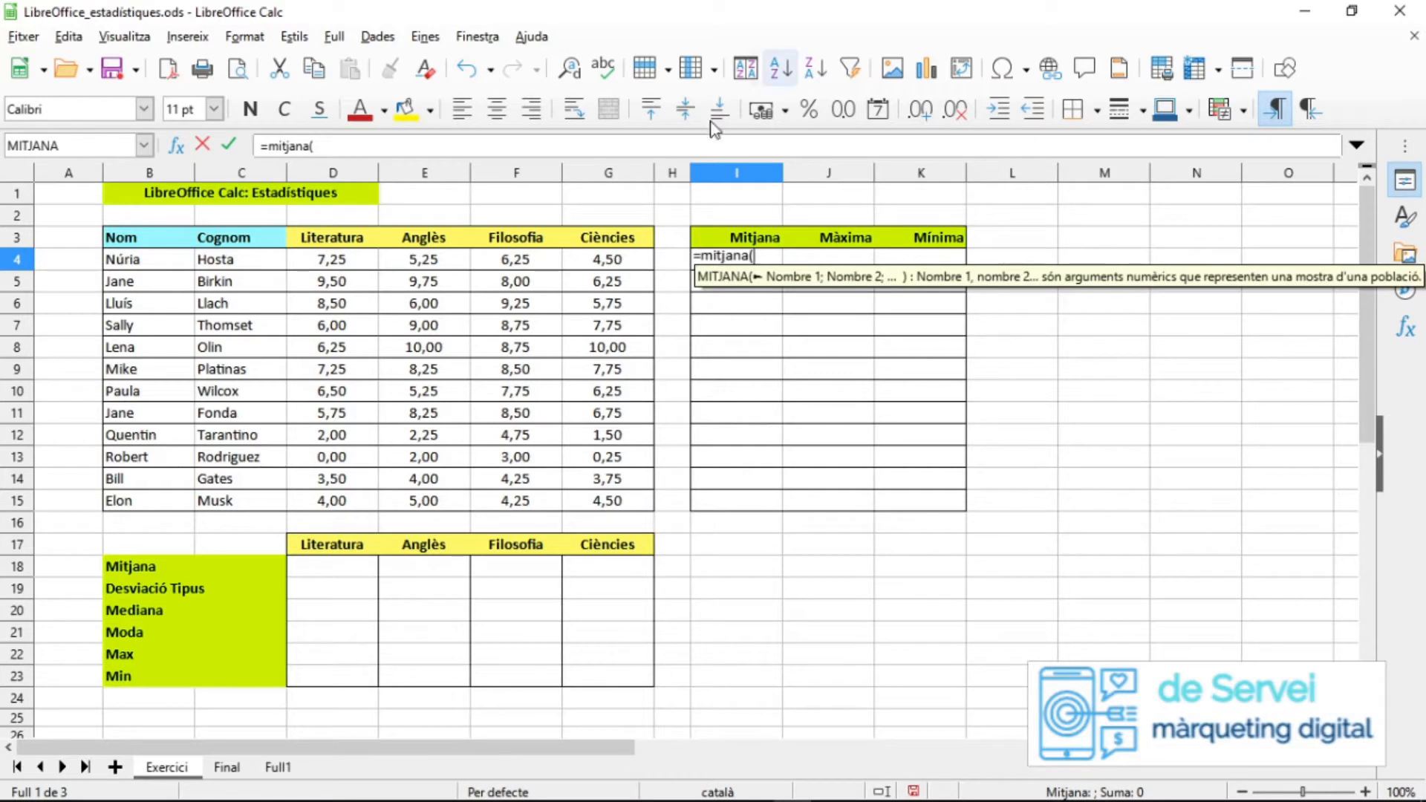
pyautogui.click(340, 265)
pyautogui.write(';')
pyautogui.click(424, 262)
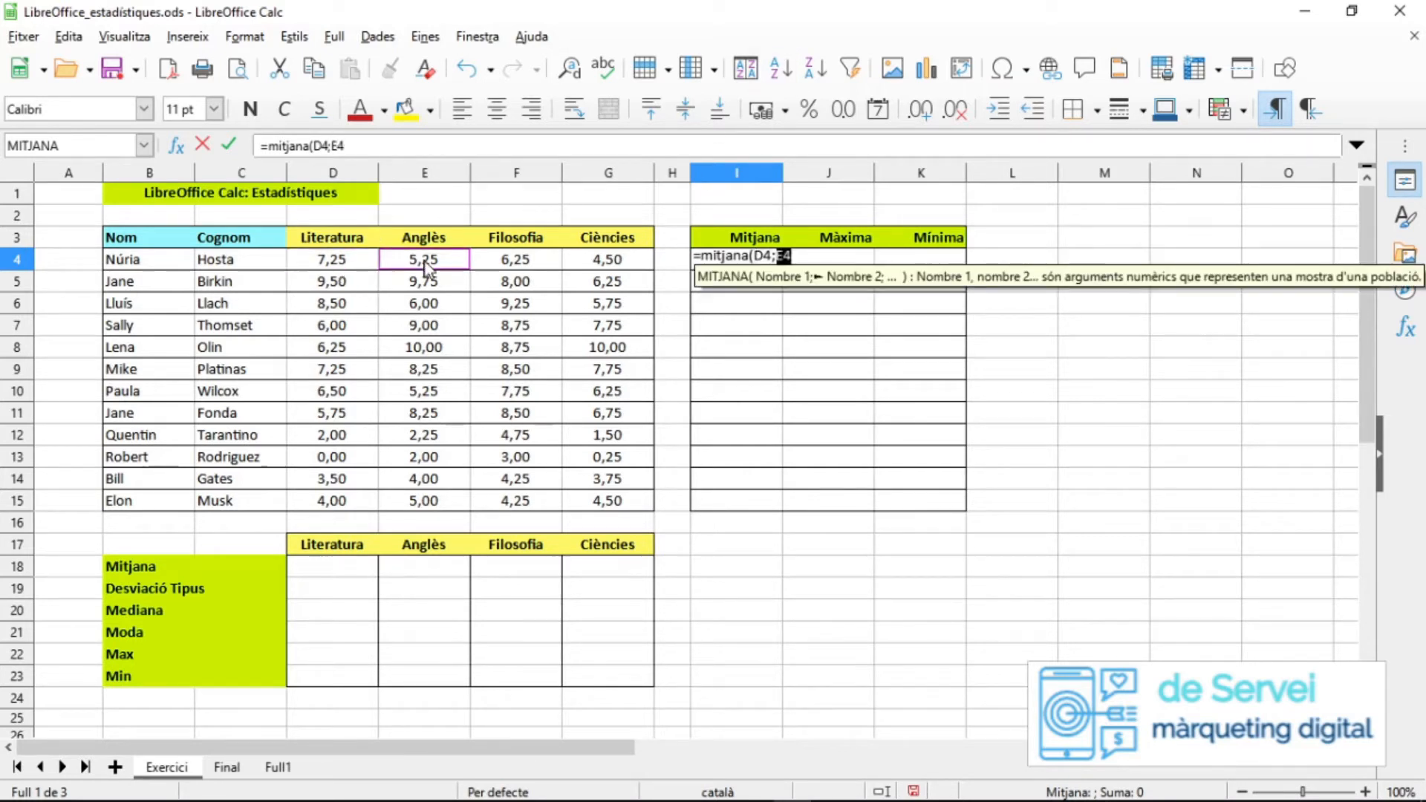
pyautogui.write(';')
pyautogui.click(517, 261)
pyautogui.write(';')
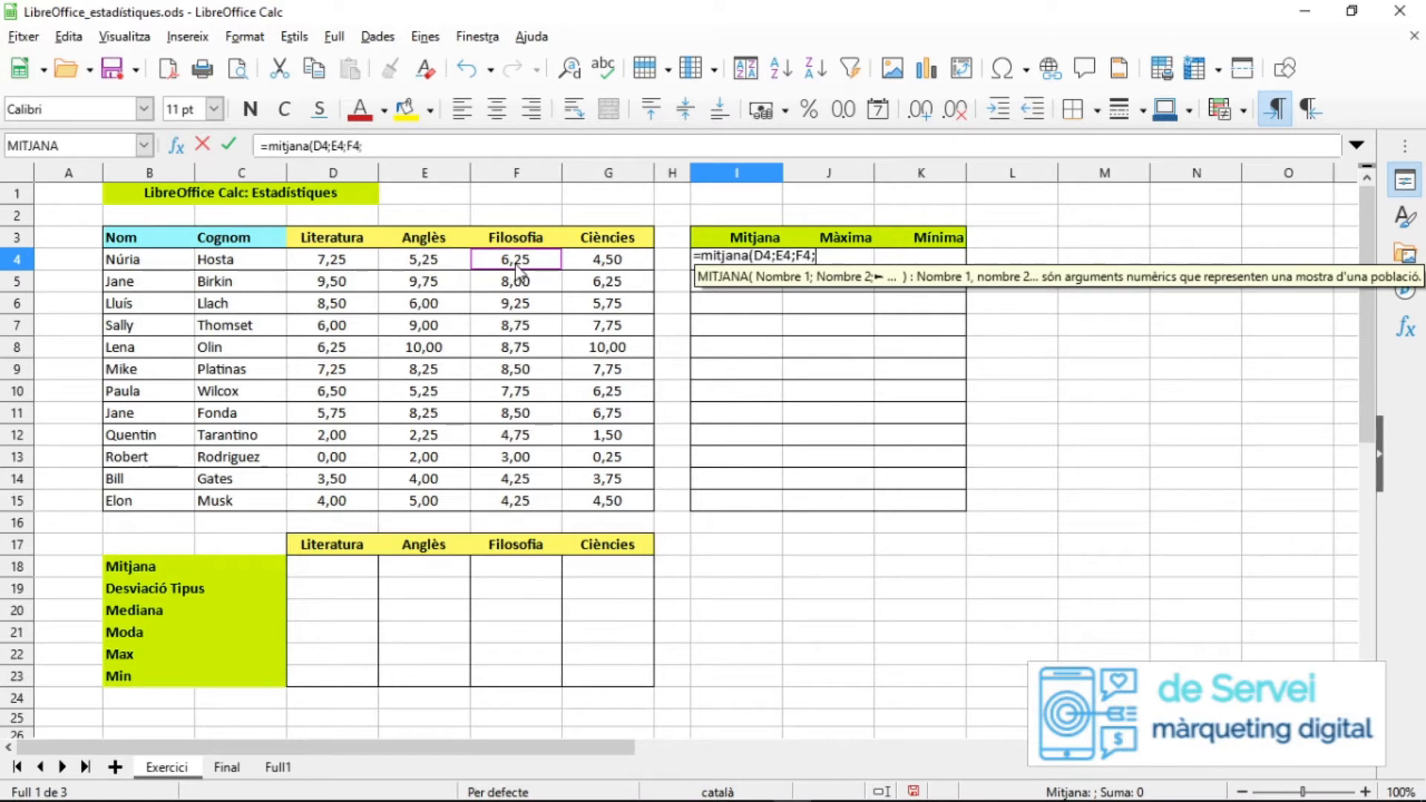
pyautogui.click(609, 264)
pyautogui.write(')')
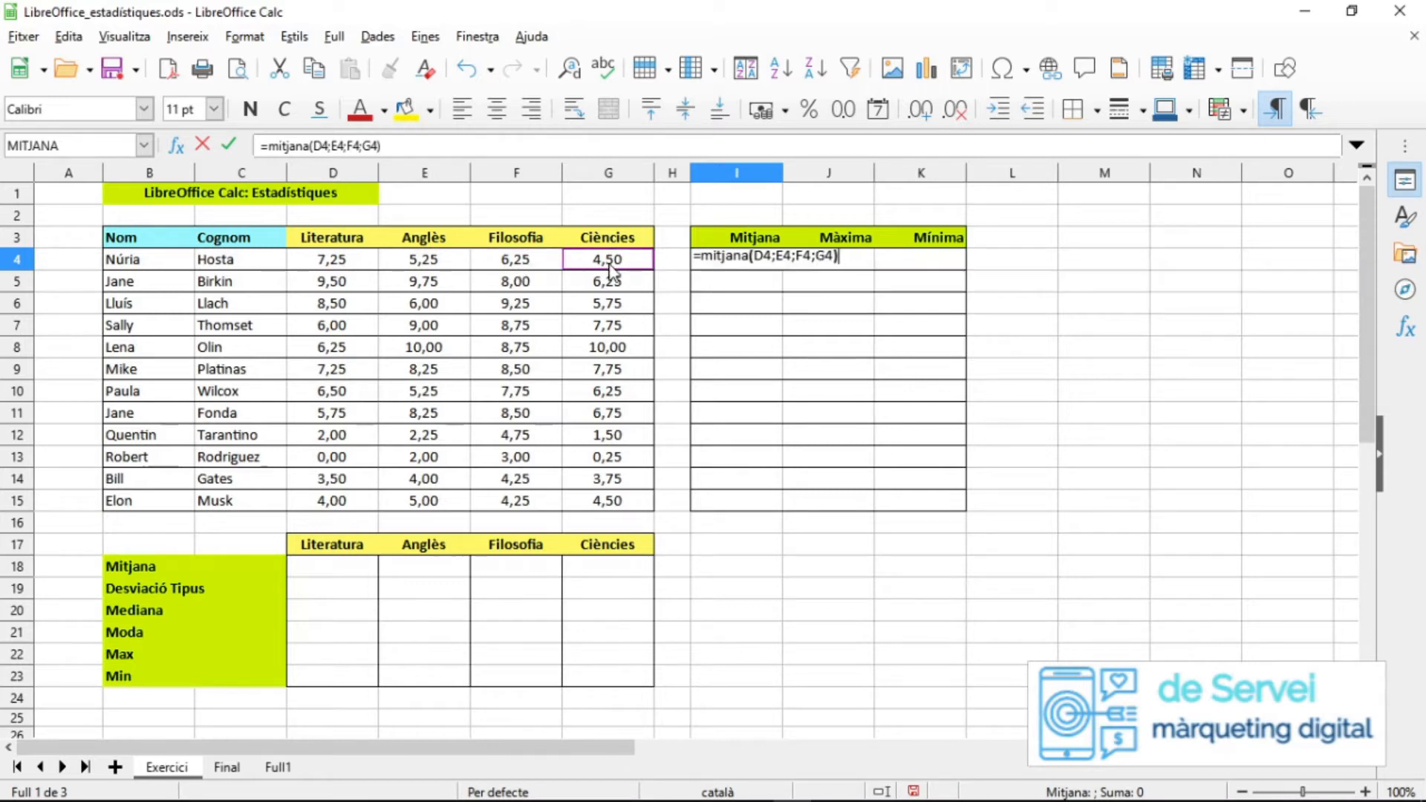
pyautogui.press('Return')
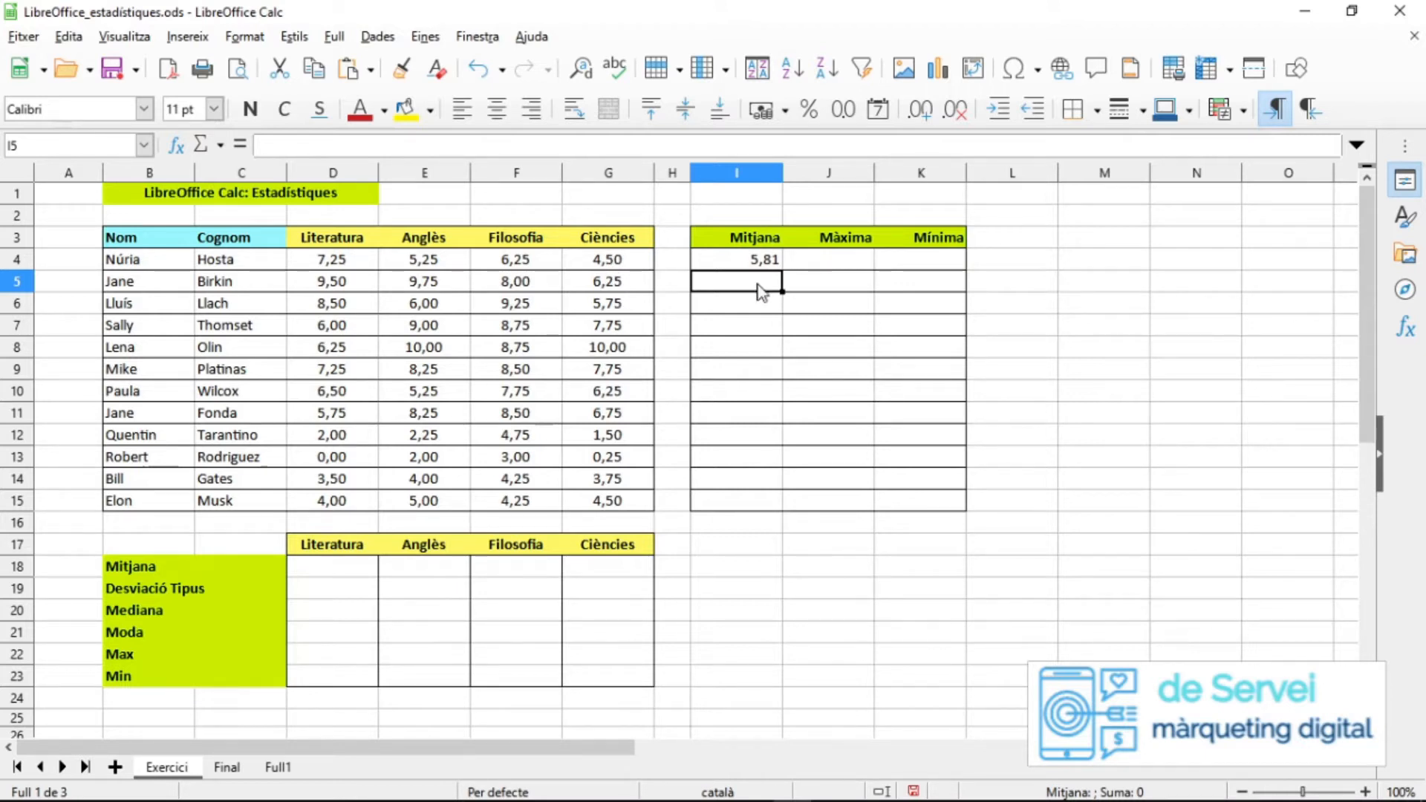
# Clear cell I4 and enter the average as a range formula, =MITJANA(D4:G4).
pyautogui.click(758, 264)
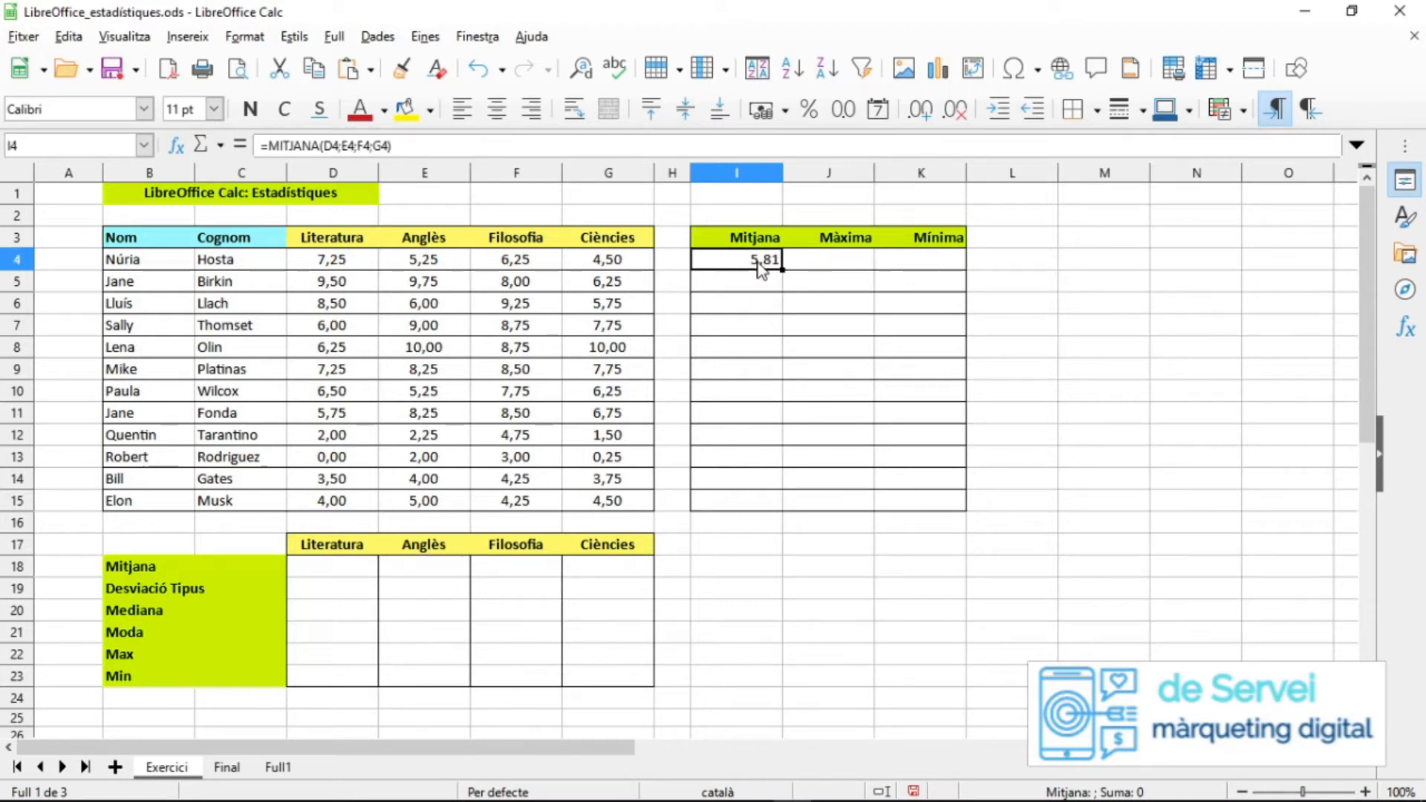
pyautogui.press('Delete')
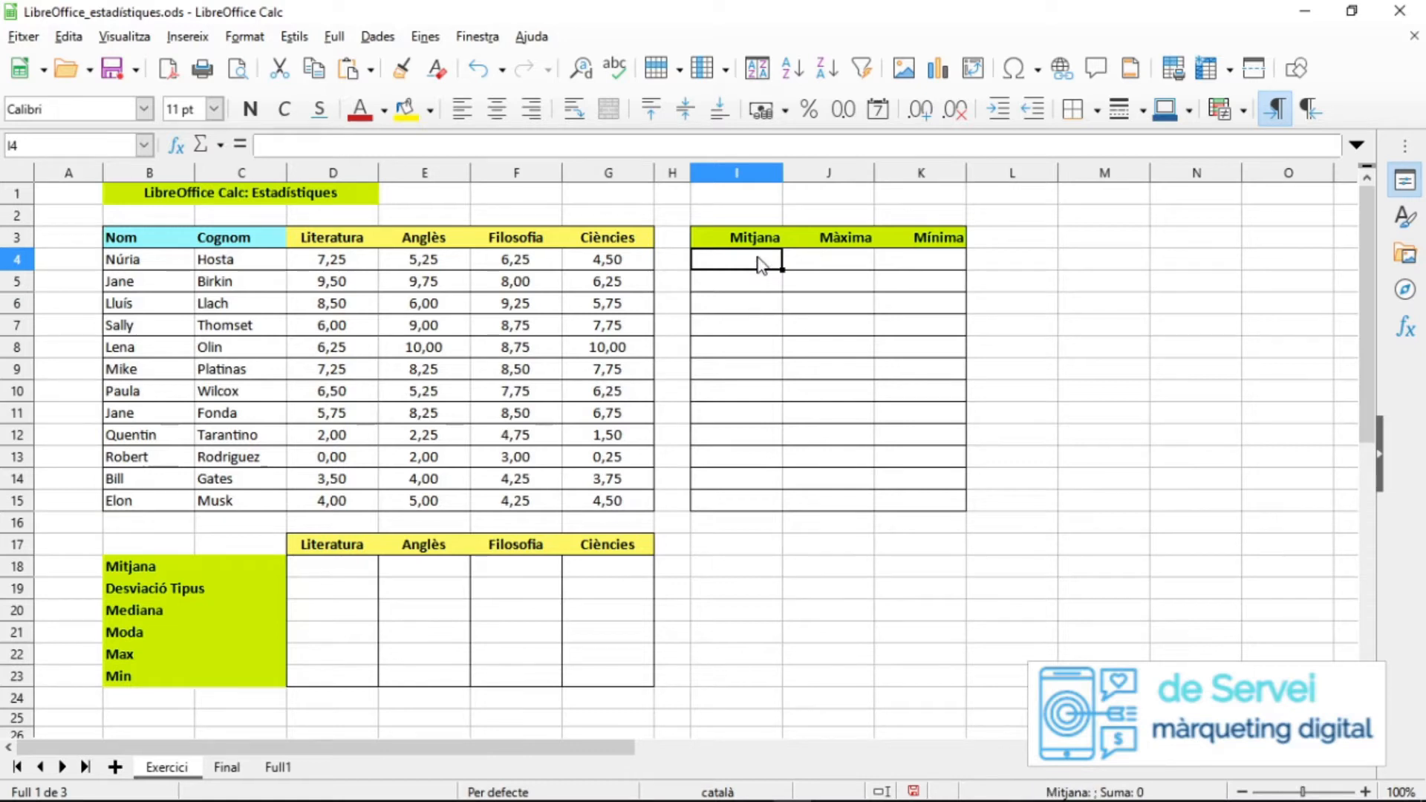
pyautogui.write('=')
pyautogui.press('Escape')
pyautogui.write('=')
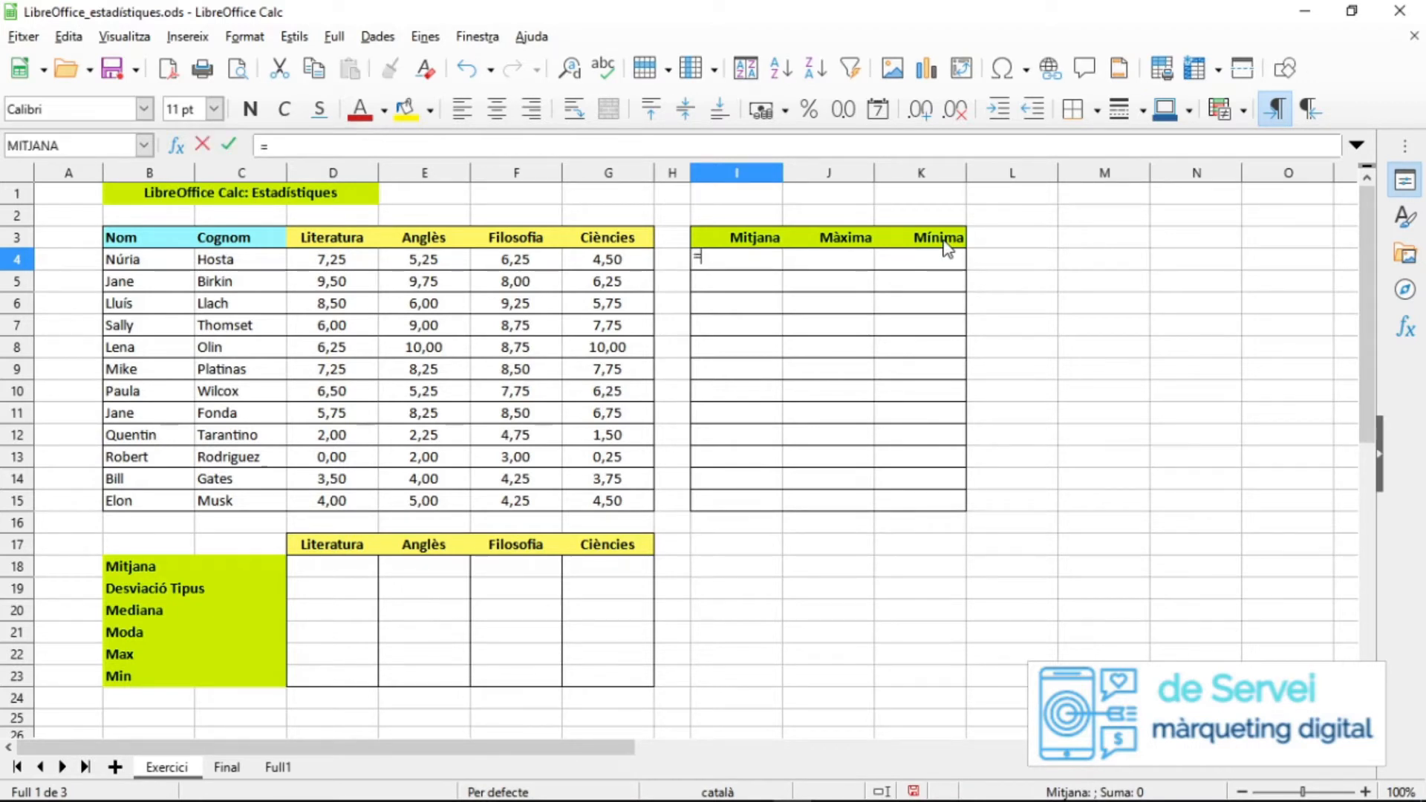
pyautogui.write('mitjana(')
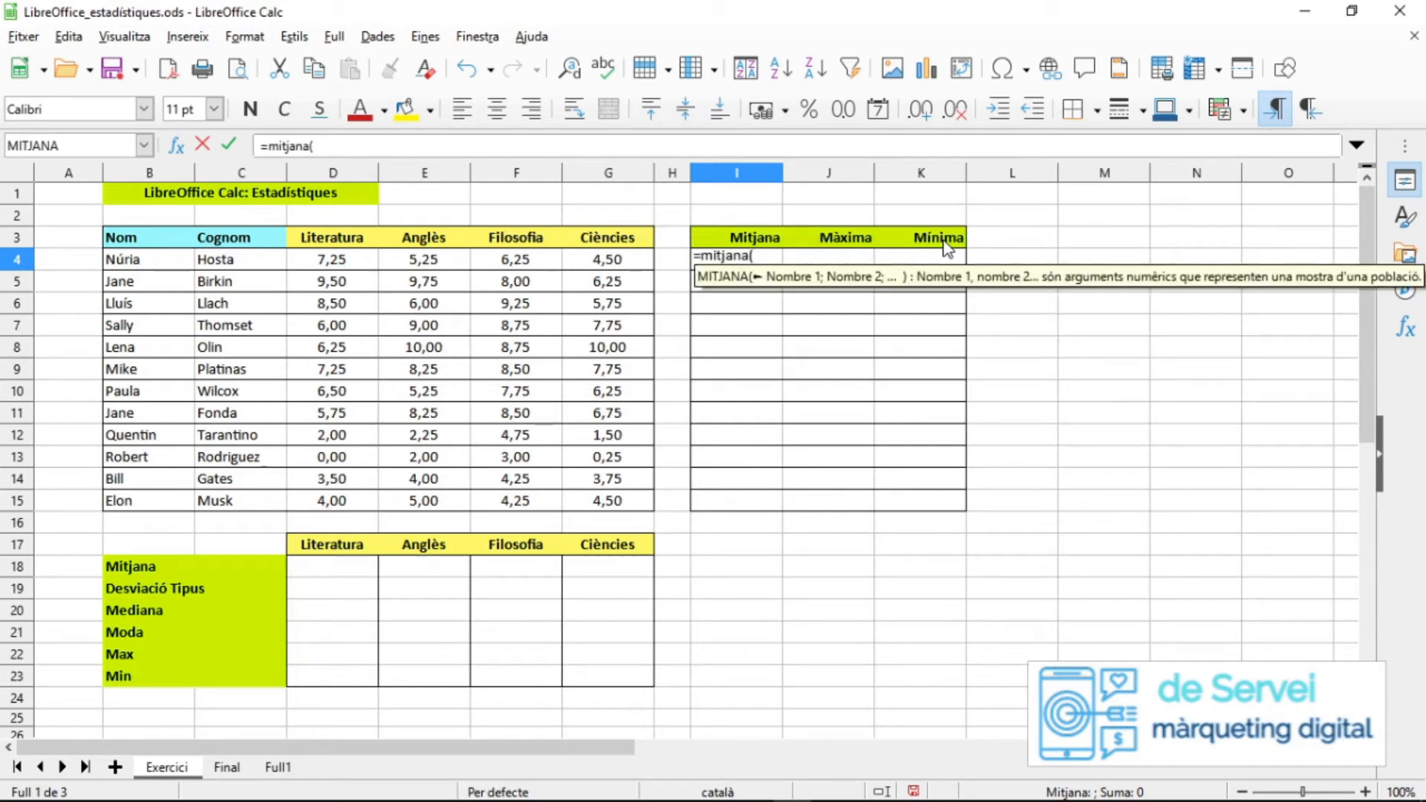
pyautogui.moveTo(334, 262); pyautogui.dragTo(611, 269)
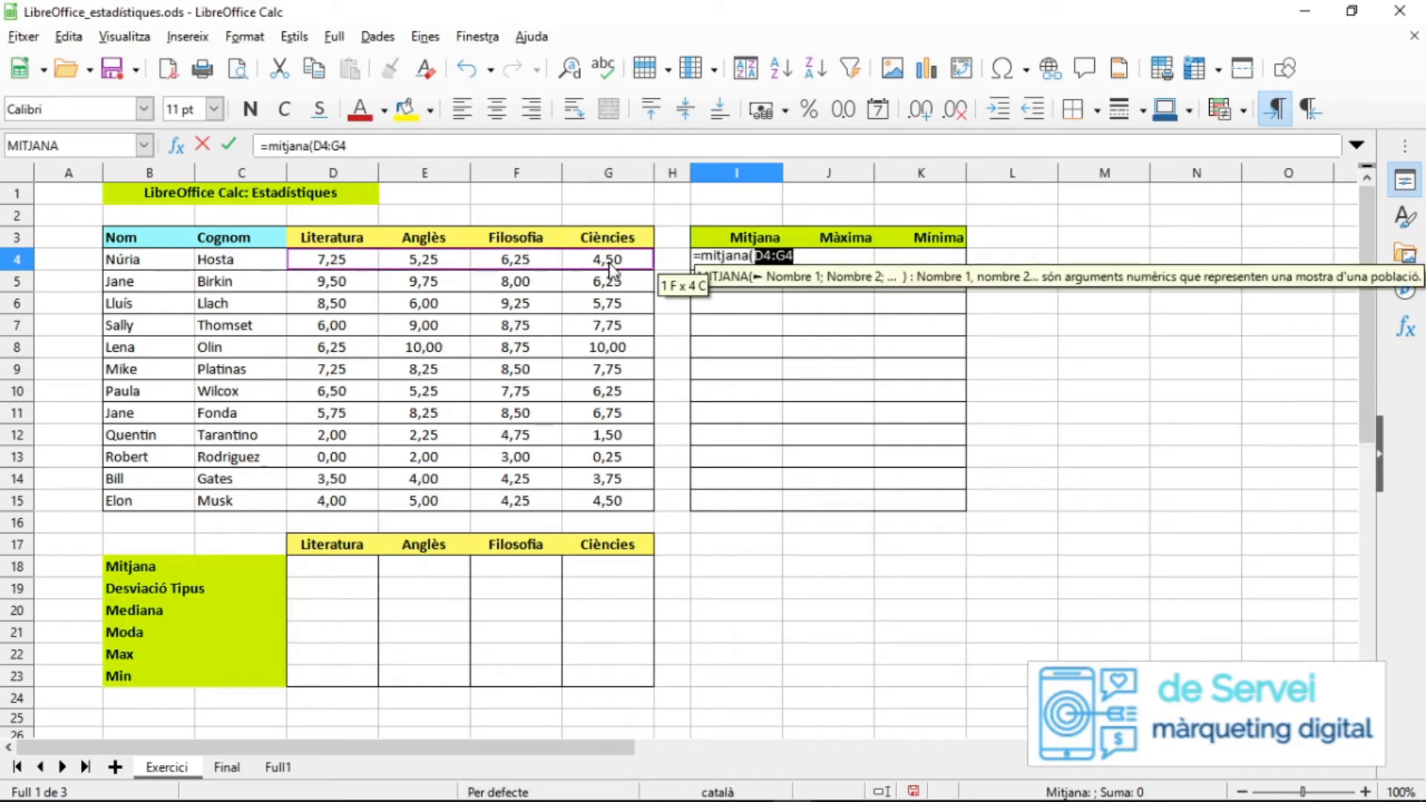
pyautogui.press('Return')
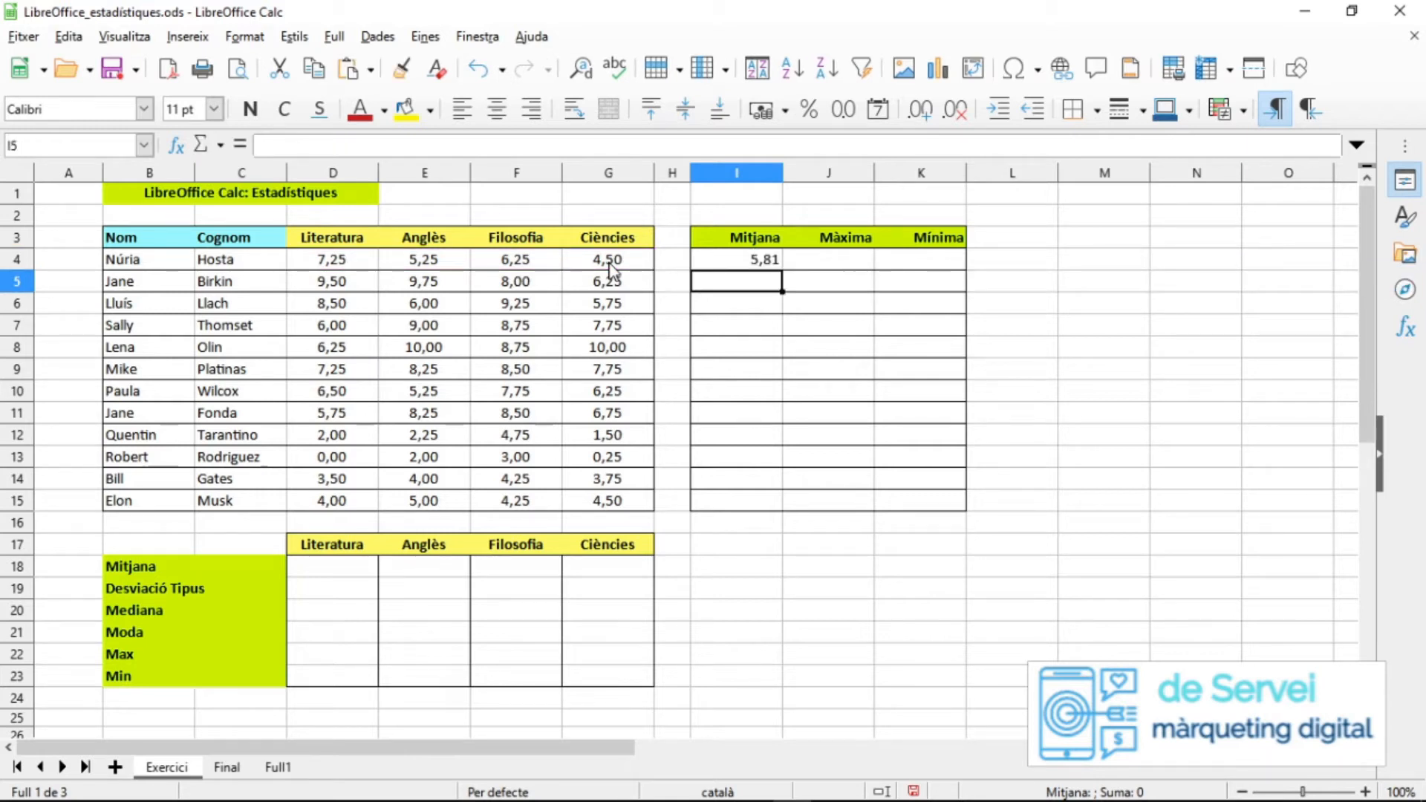
# Clear cell I4 and list the Estadística category of functions in the function wizard for that cell.
pyautogui.click(751, 258)
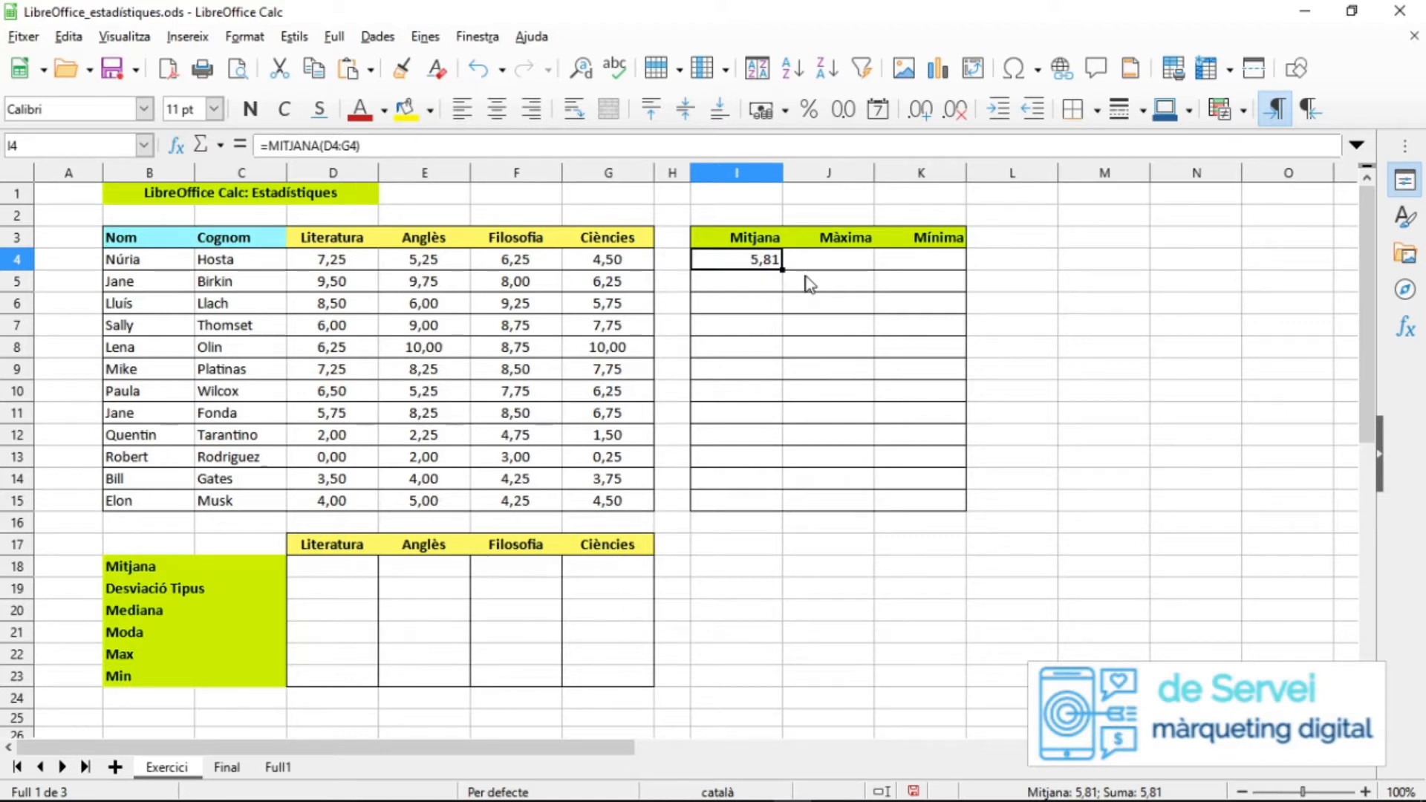
pyautogui.press('Delete')
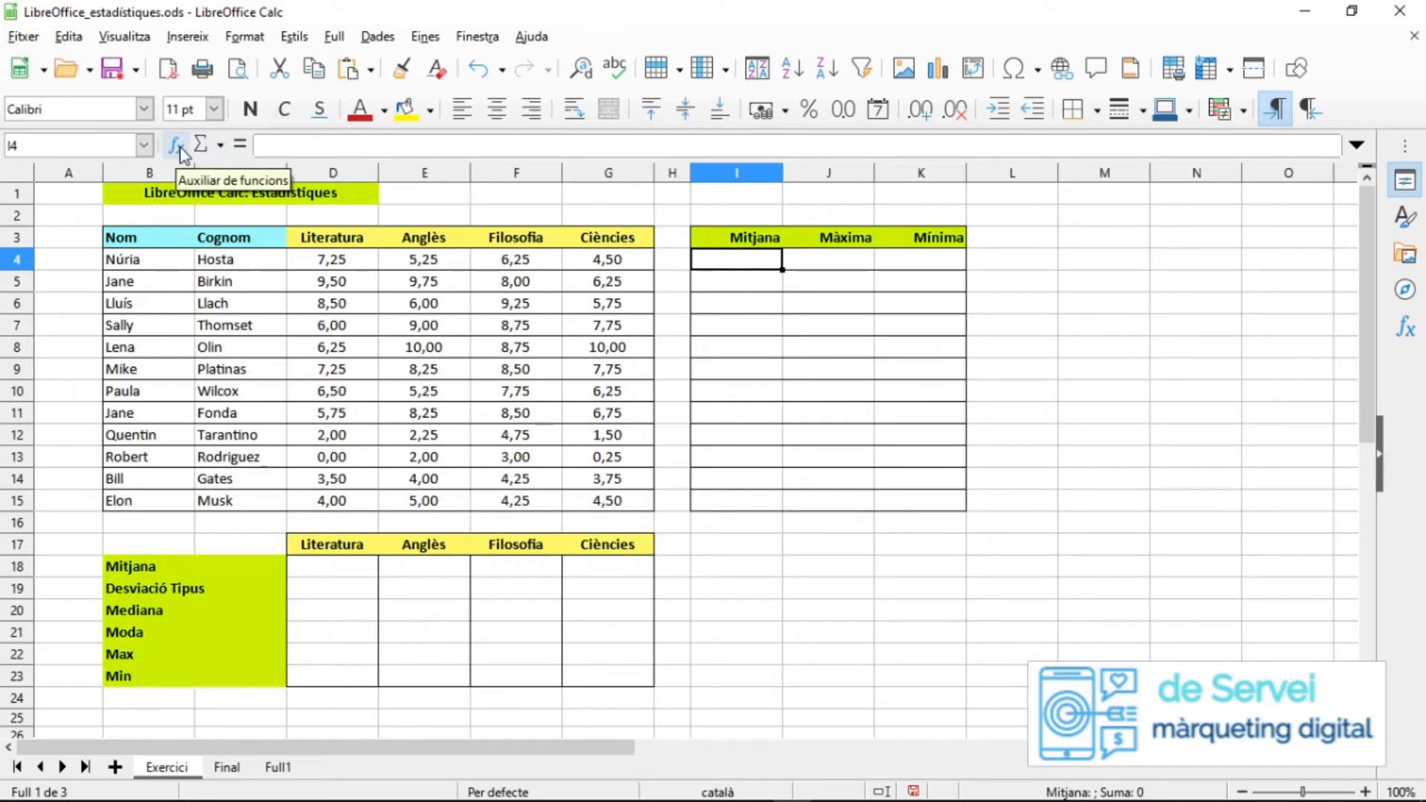
pyautogui.click(192, 43)
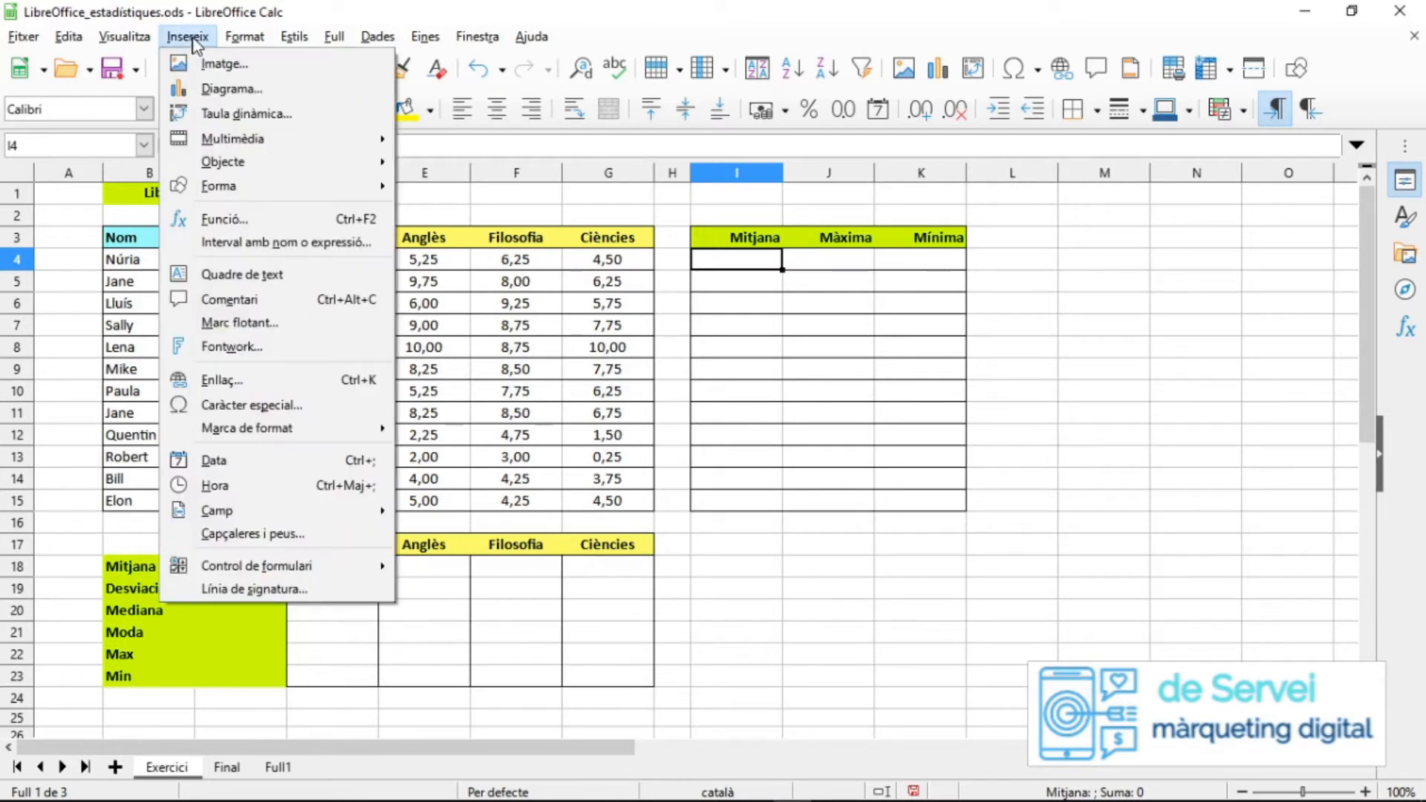
pyautogui.click(215, 215)
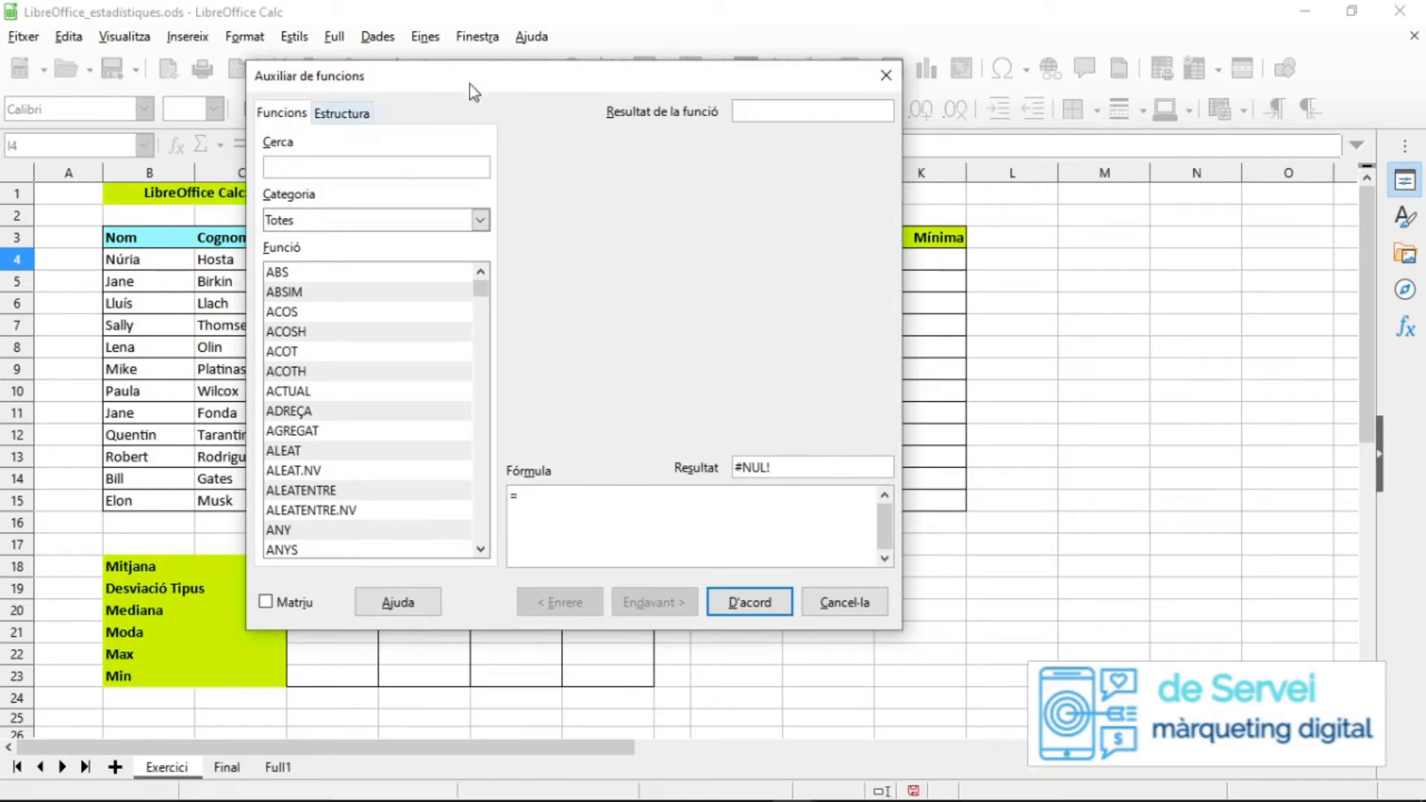
pyautogui.click(479, 221)
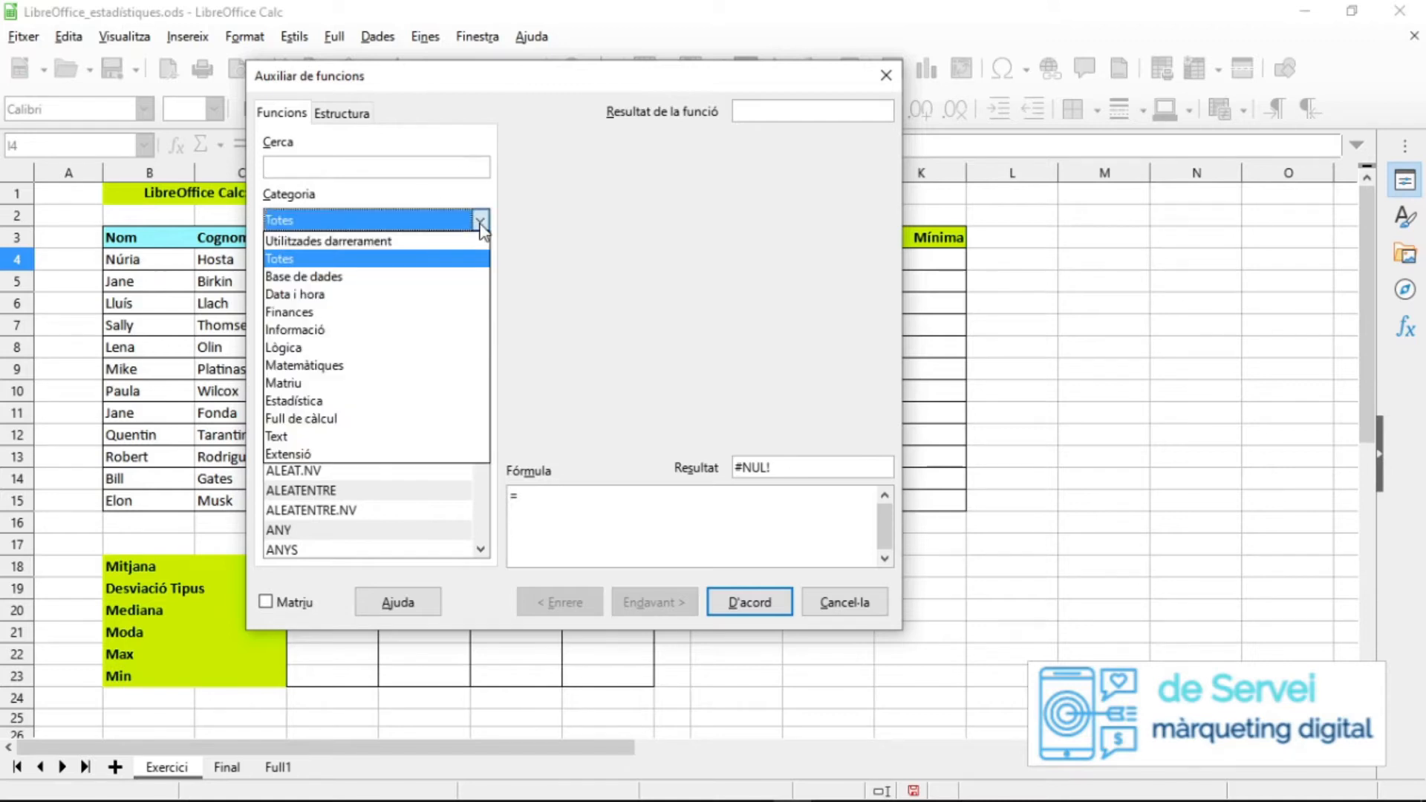
pyautogui.click(301, 405)
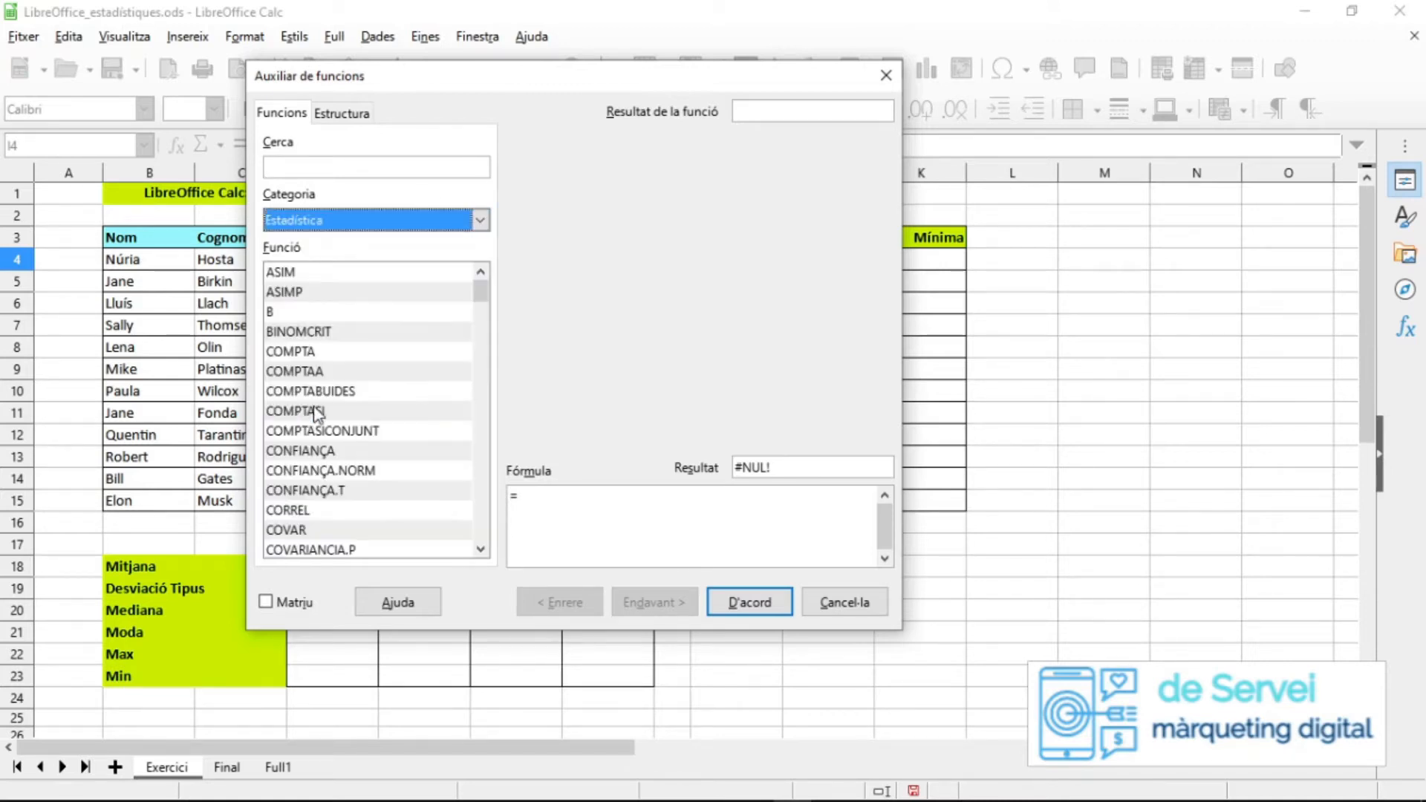
pyautogui.moveTo(480, 291)
pyautogui.mouseDown()
pyautogui.moveTo(484, 384)
pyautogui.moveTo(484, 286)
pyautogui.mouseUp()
# Search the function wizard for "mitjana" and load the MITJANA function with its argument fields.
pyautogui.click(345, 165)
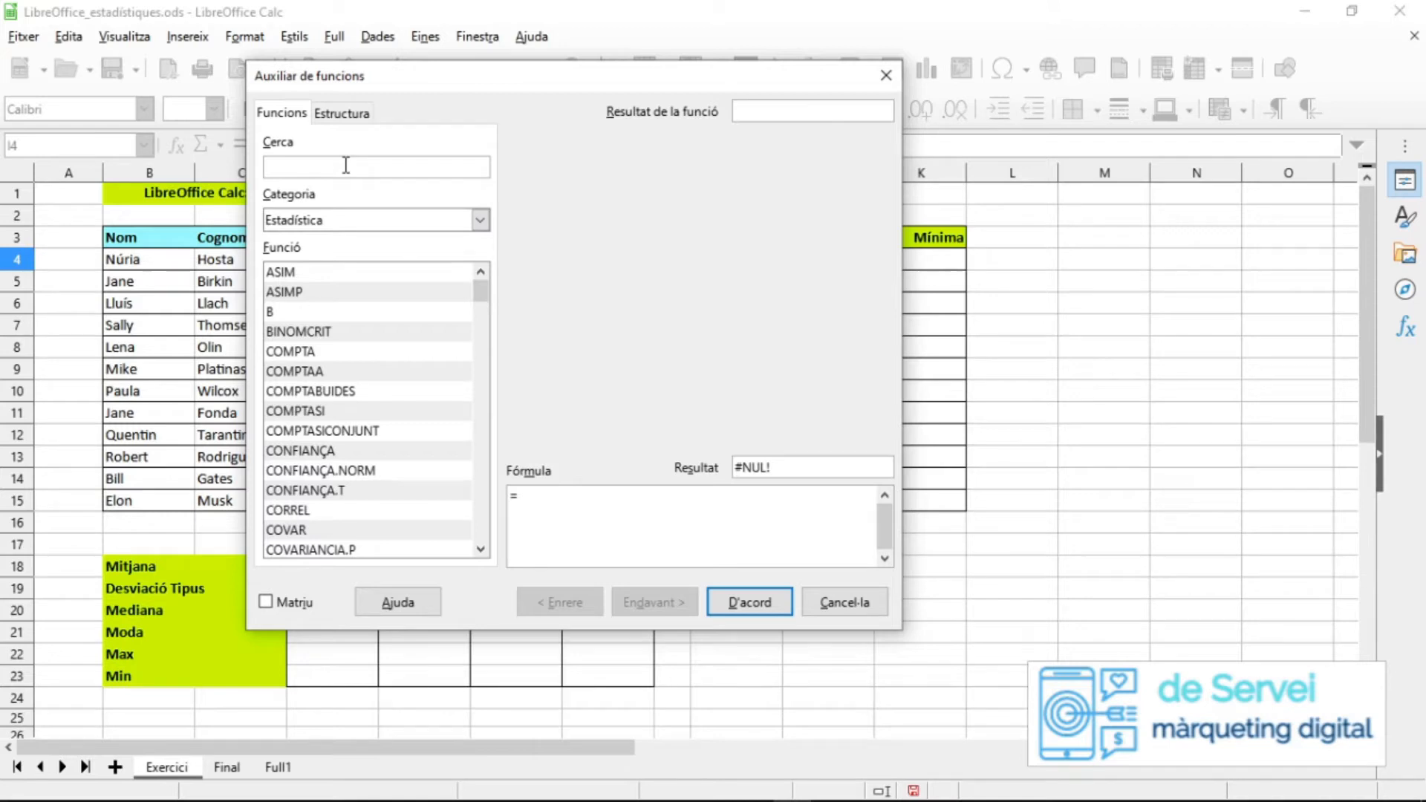
pyautogui.write('mitjana')
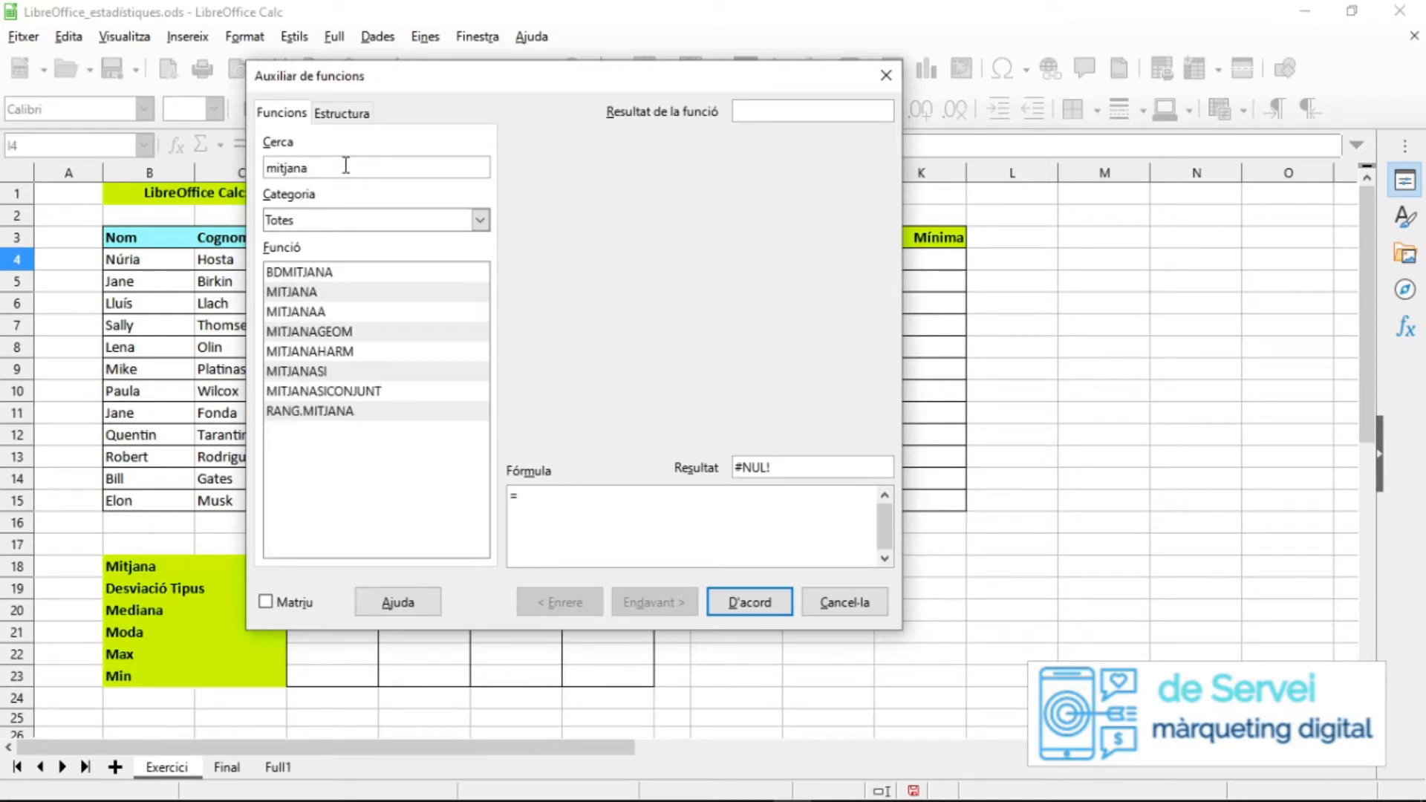
pyautogui.click(297, 291)
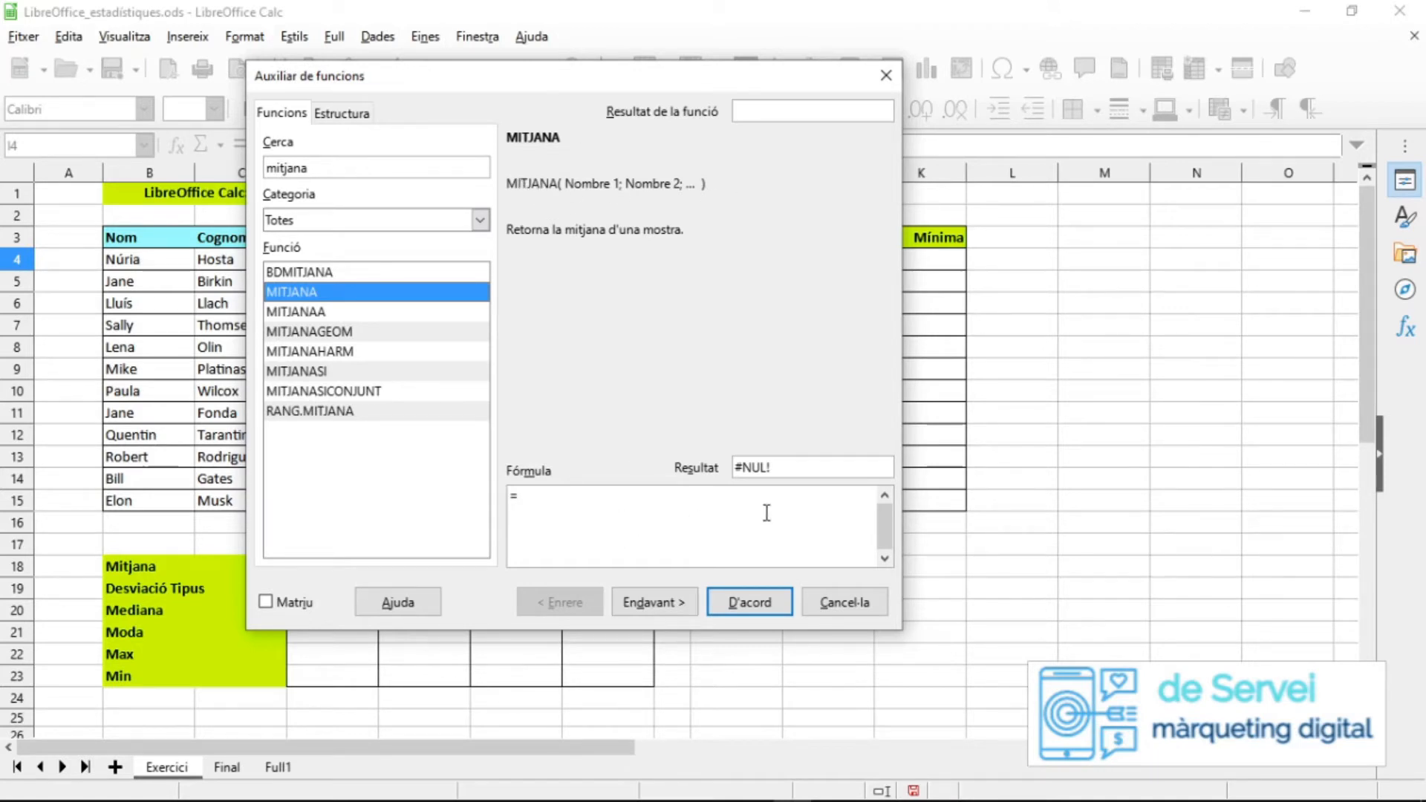
pyautogui.click(665, 604)
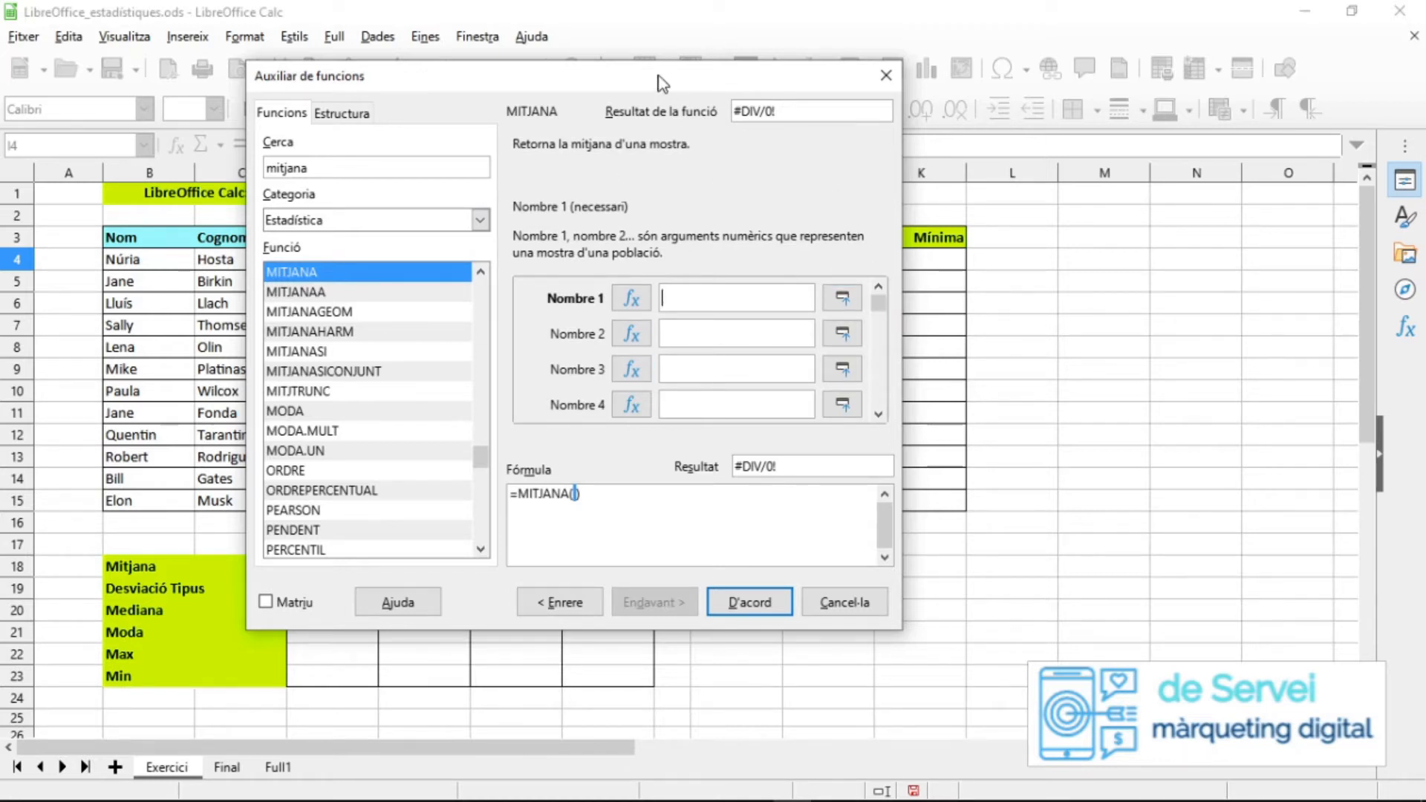
pyautogui.click(845, 603)
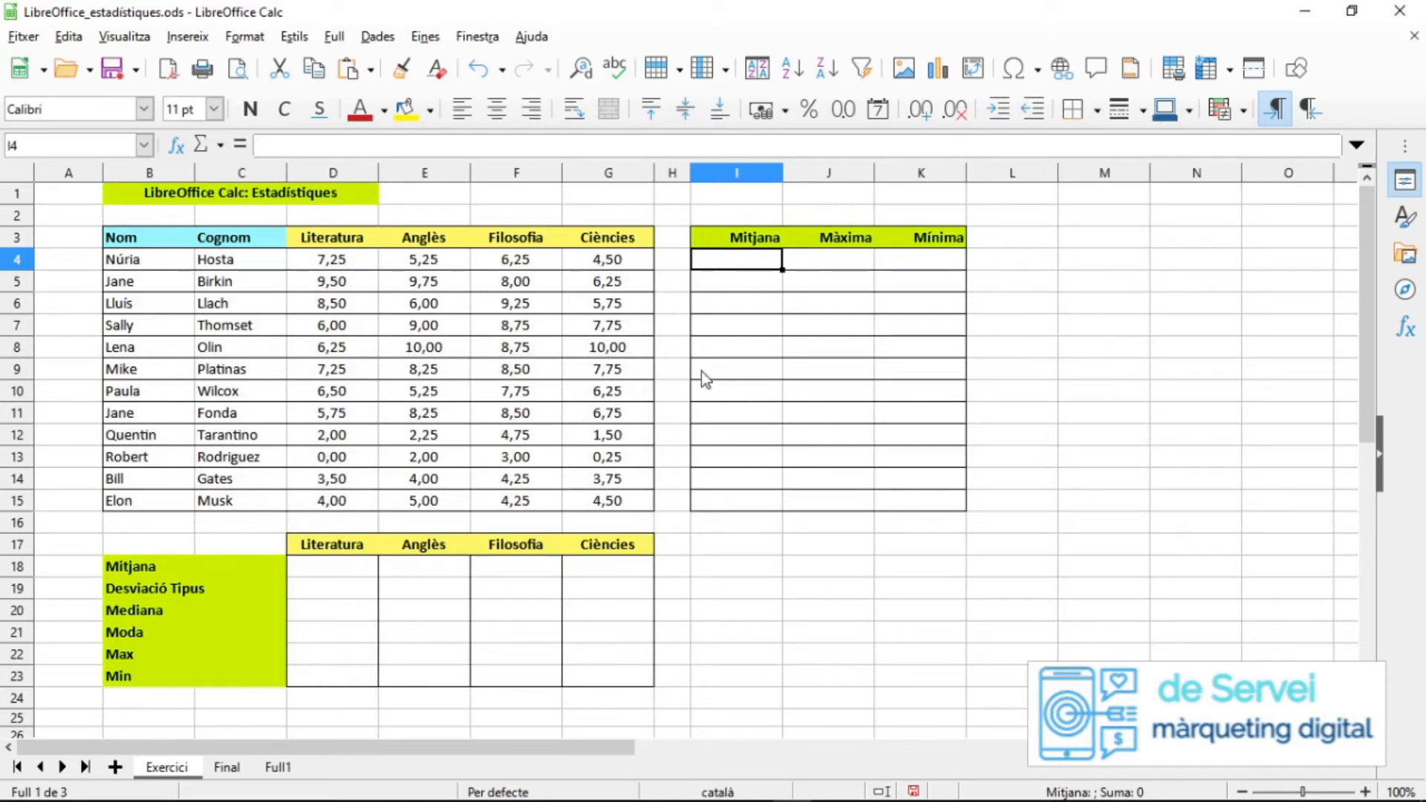
pyautogui.click(170, 147)
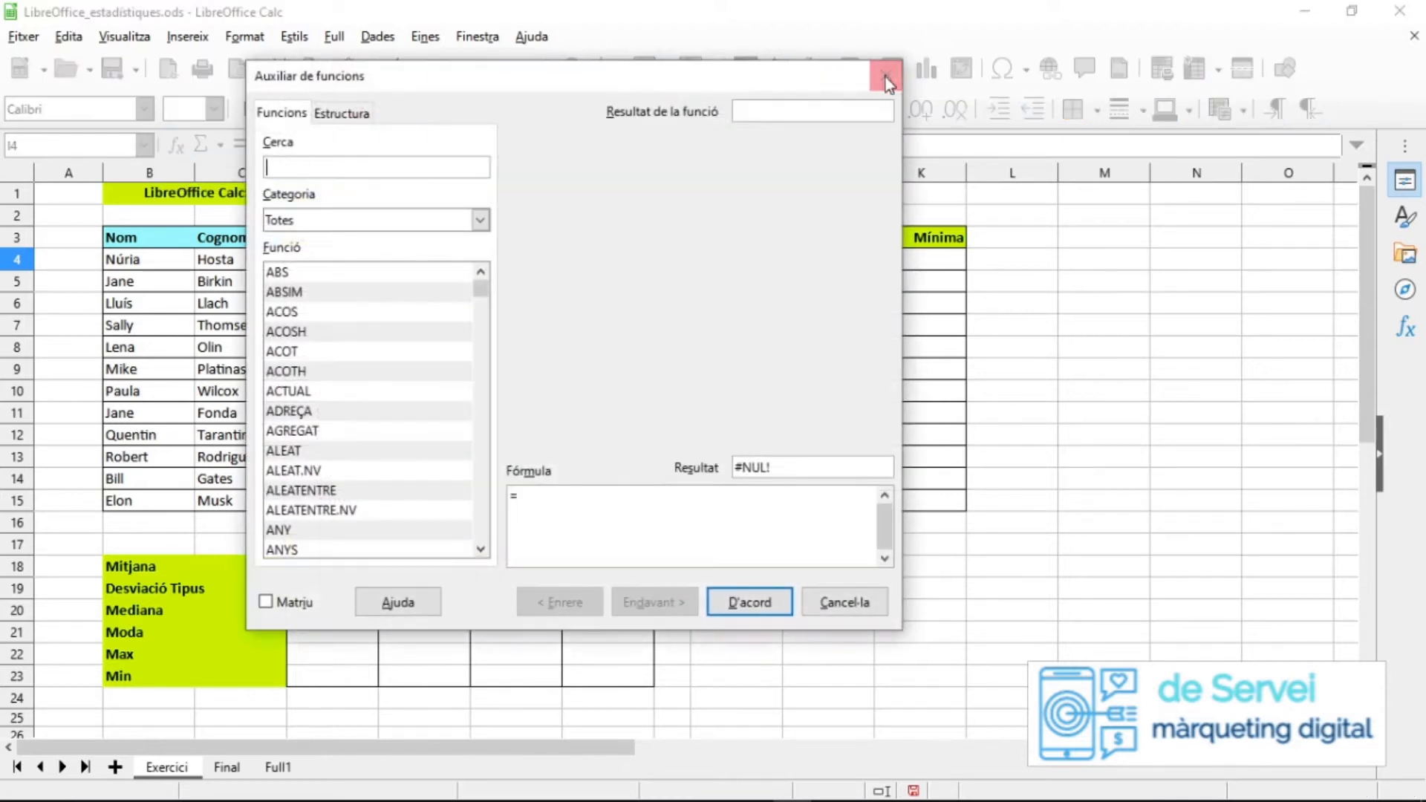
pyautogui.click(884, 73)
pyautogui.click(195, 40)
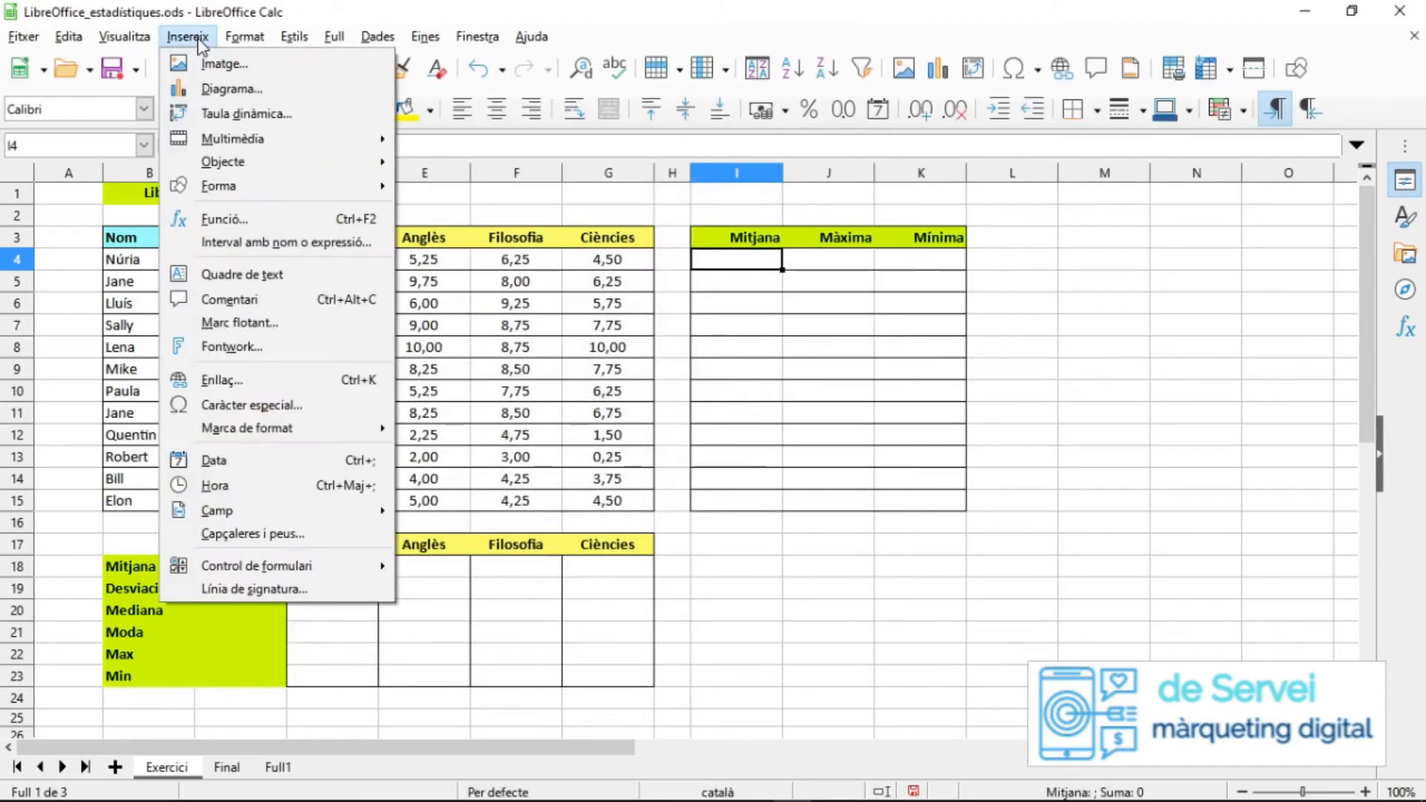
pyautogui.click(217, 206)
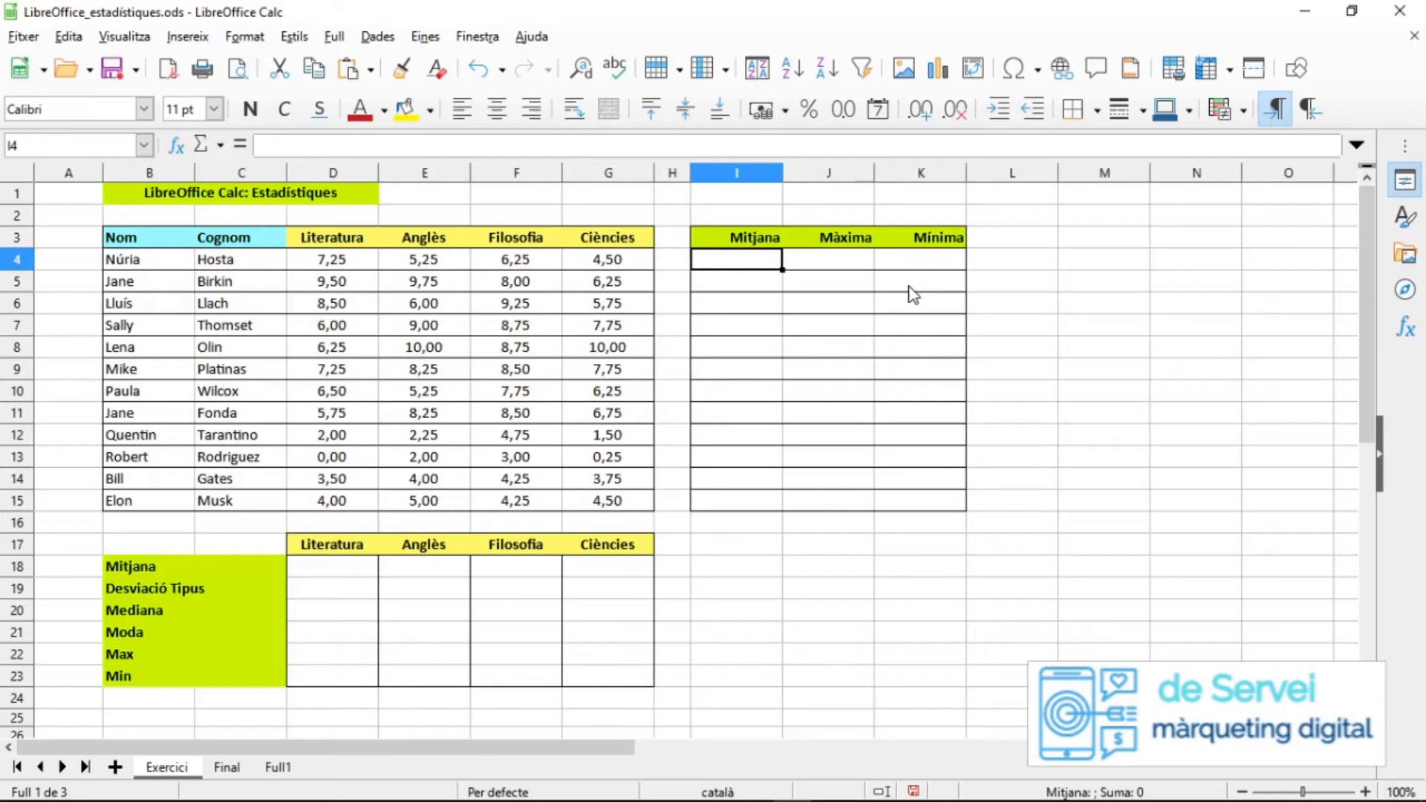
# Enter the first student's average as =MITJANA(D4:G4) in cell I4 and fill the formula down to I15.
pyautogui.moveTo(332, 259); pyautogui.dragTo(594, 264)
pyautogui.write('=')
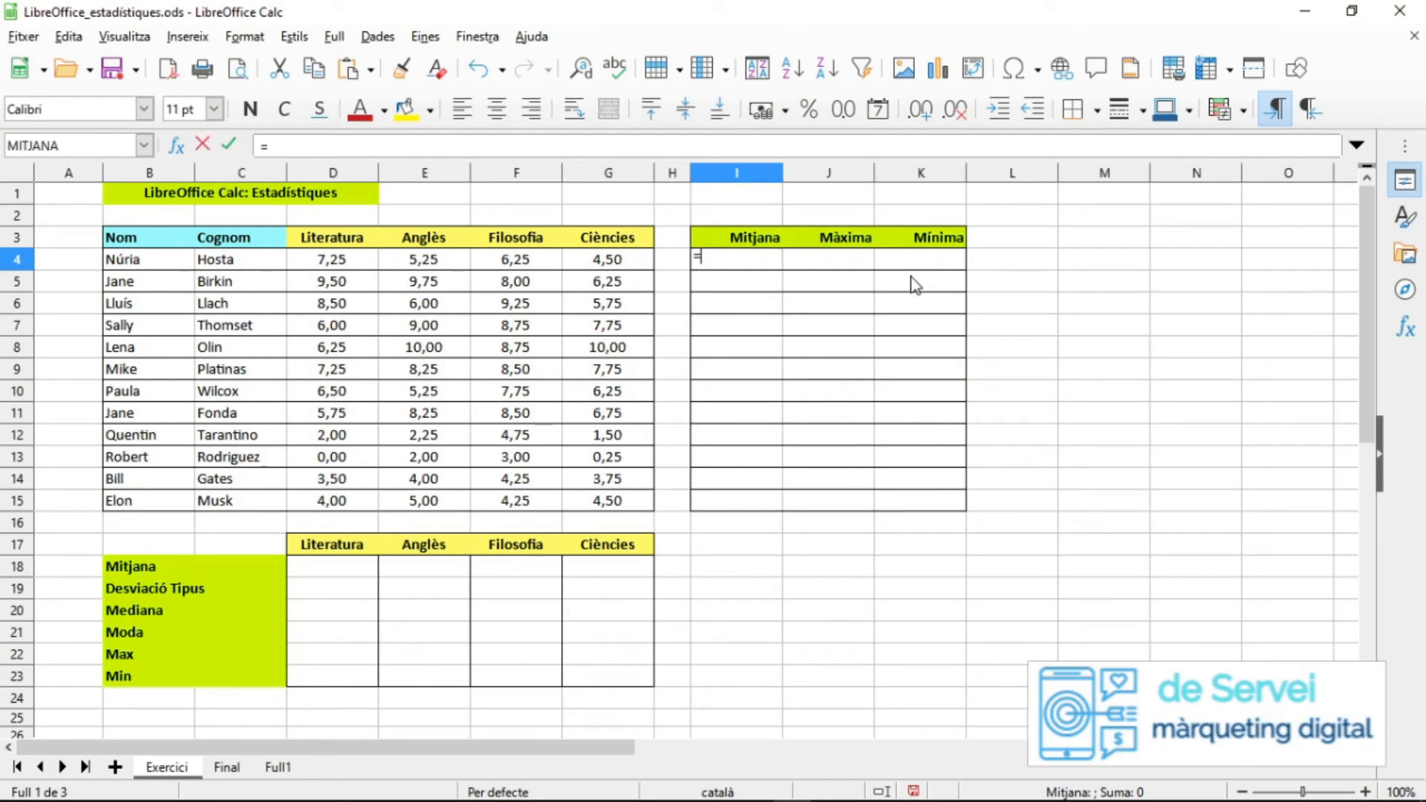
pyautogui.write('mitjana(')
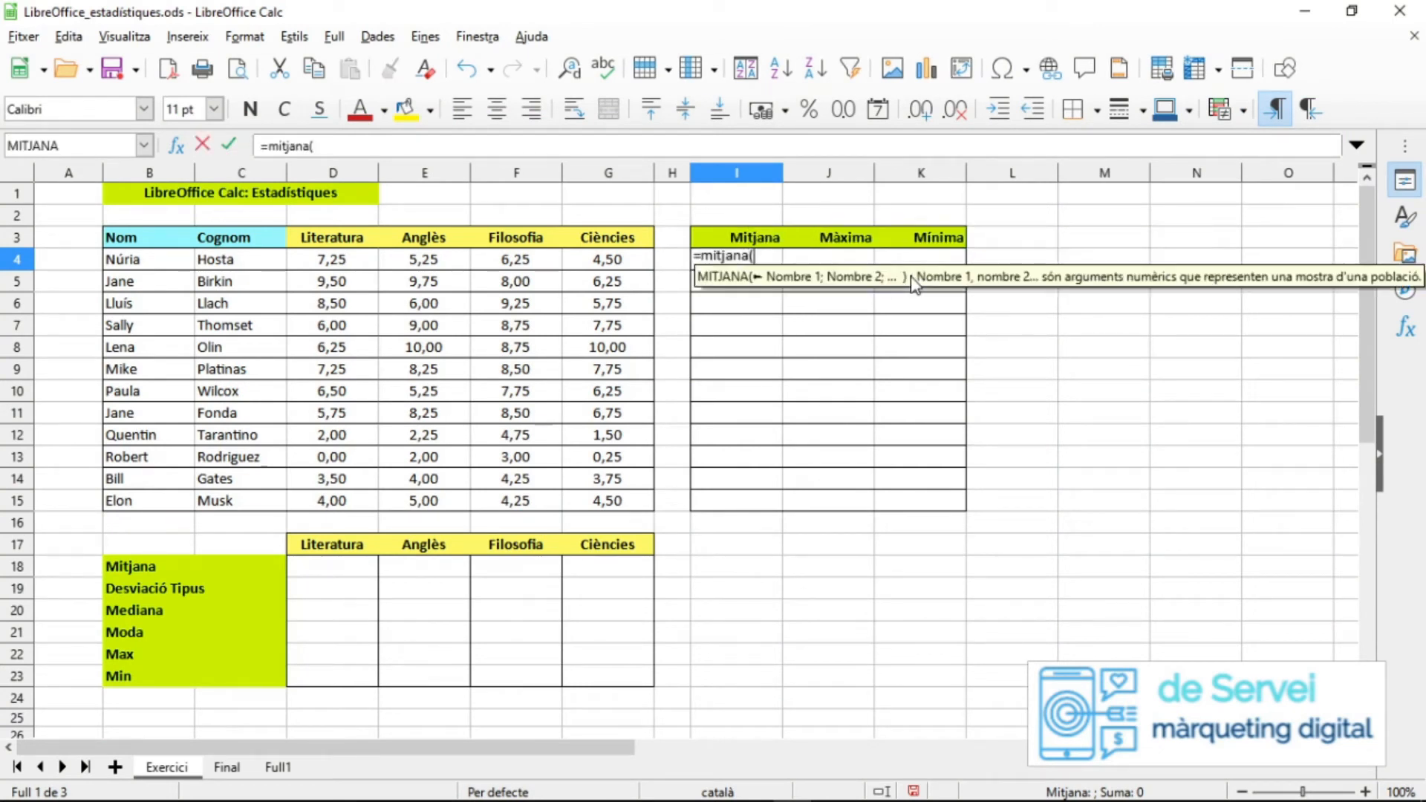
pyautogui.moveTo(364, 262); pyautogui.dragTo(607, 264)
pyautogui.press('Return')
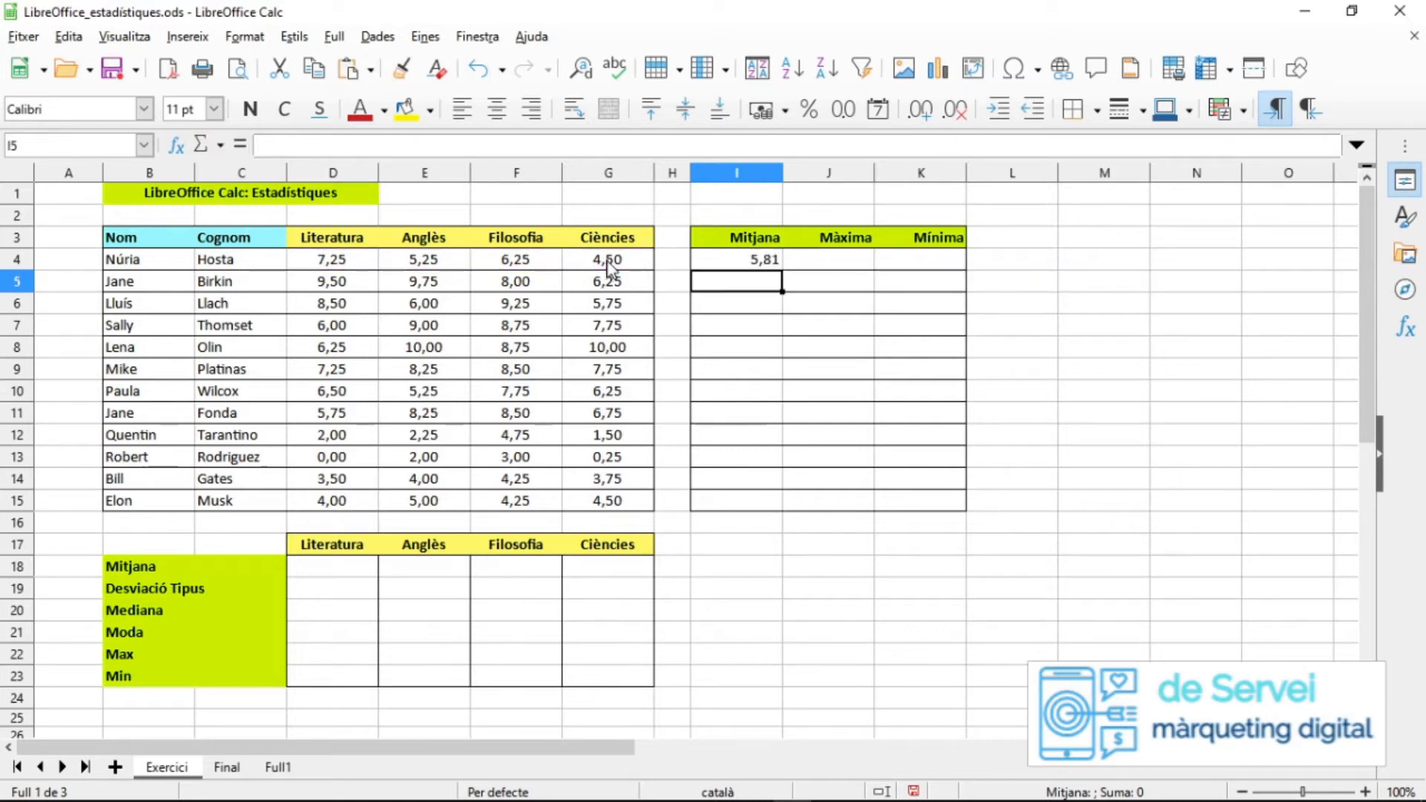
pyautogui.click(765, 261)
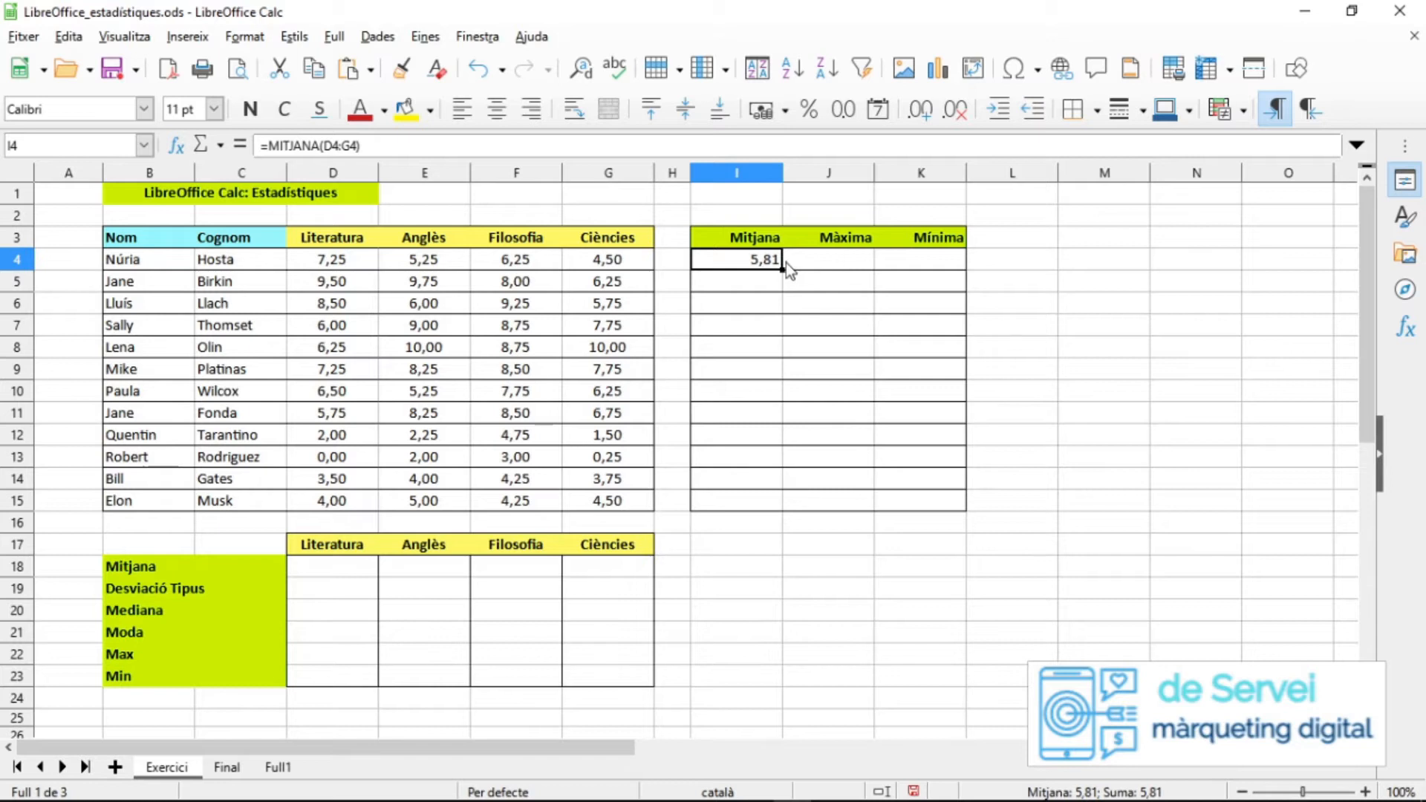
pyautogui.moveTo(782, 269); pyautogui.dragTo(773, 505)
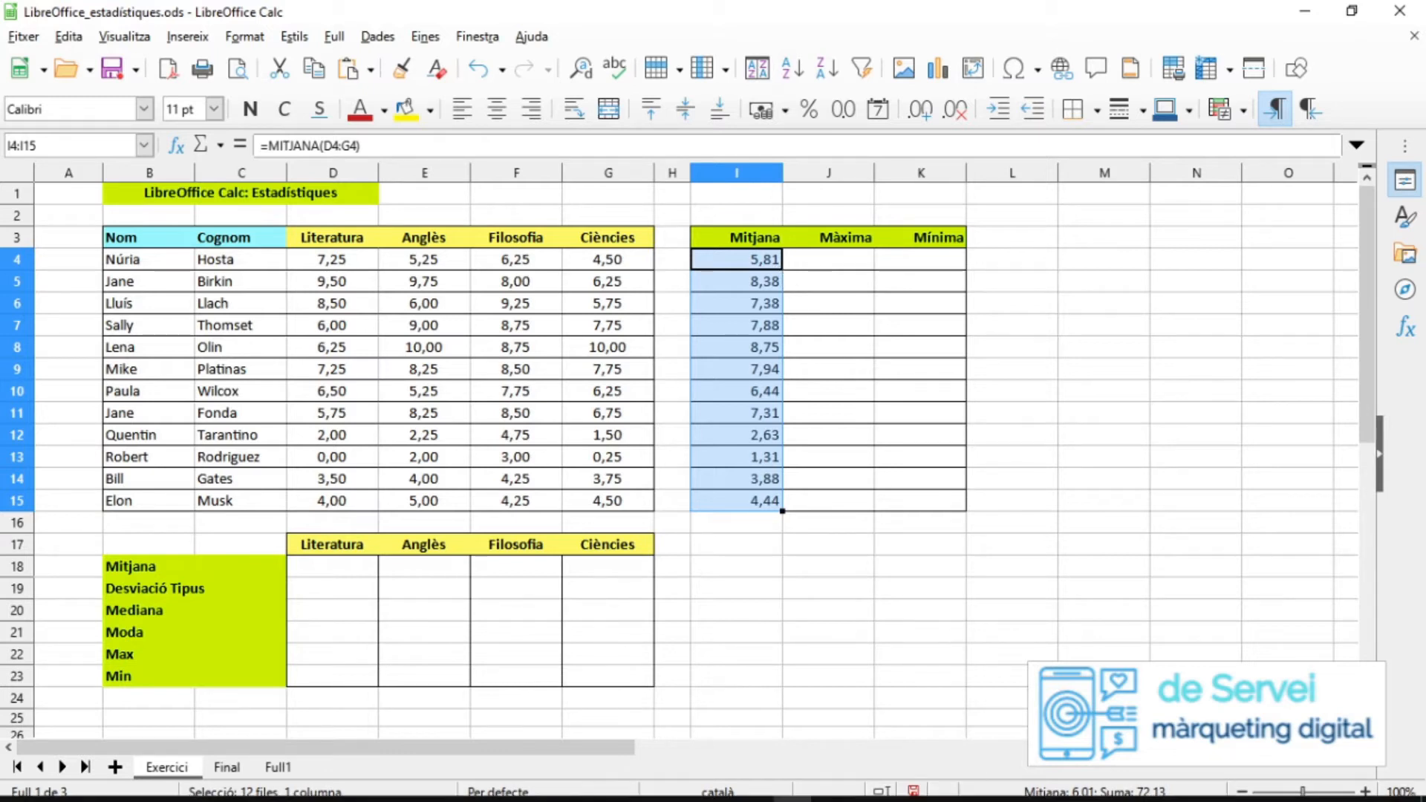
# Enter the Literatura average as =MITJANA(D4:D15) in cell D18 and fill the formula across to G18.
pyautogui.click(344, 568)
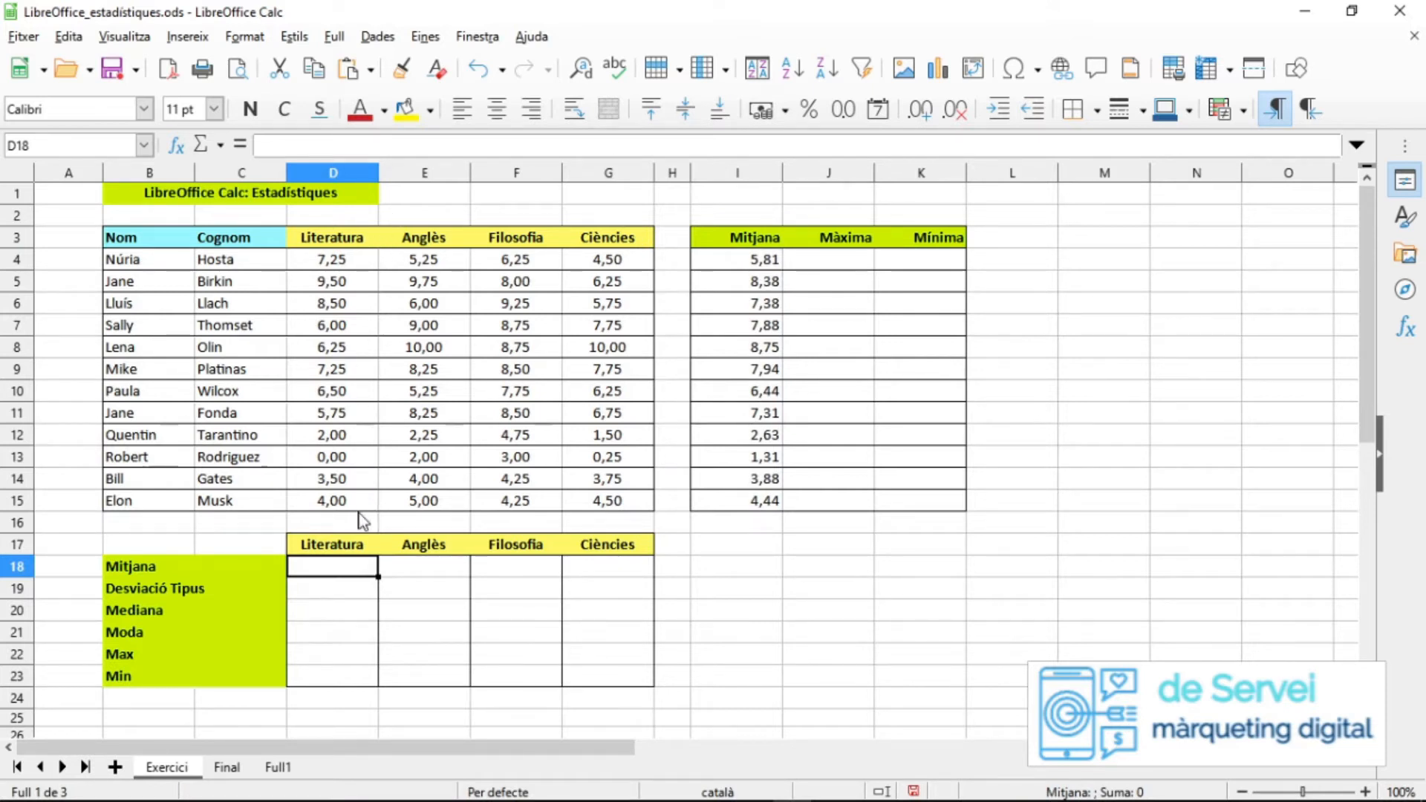
pyautogui.write('=mitjana(')
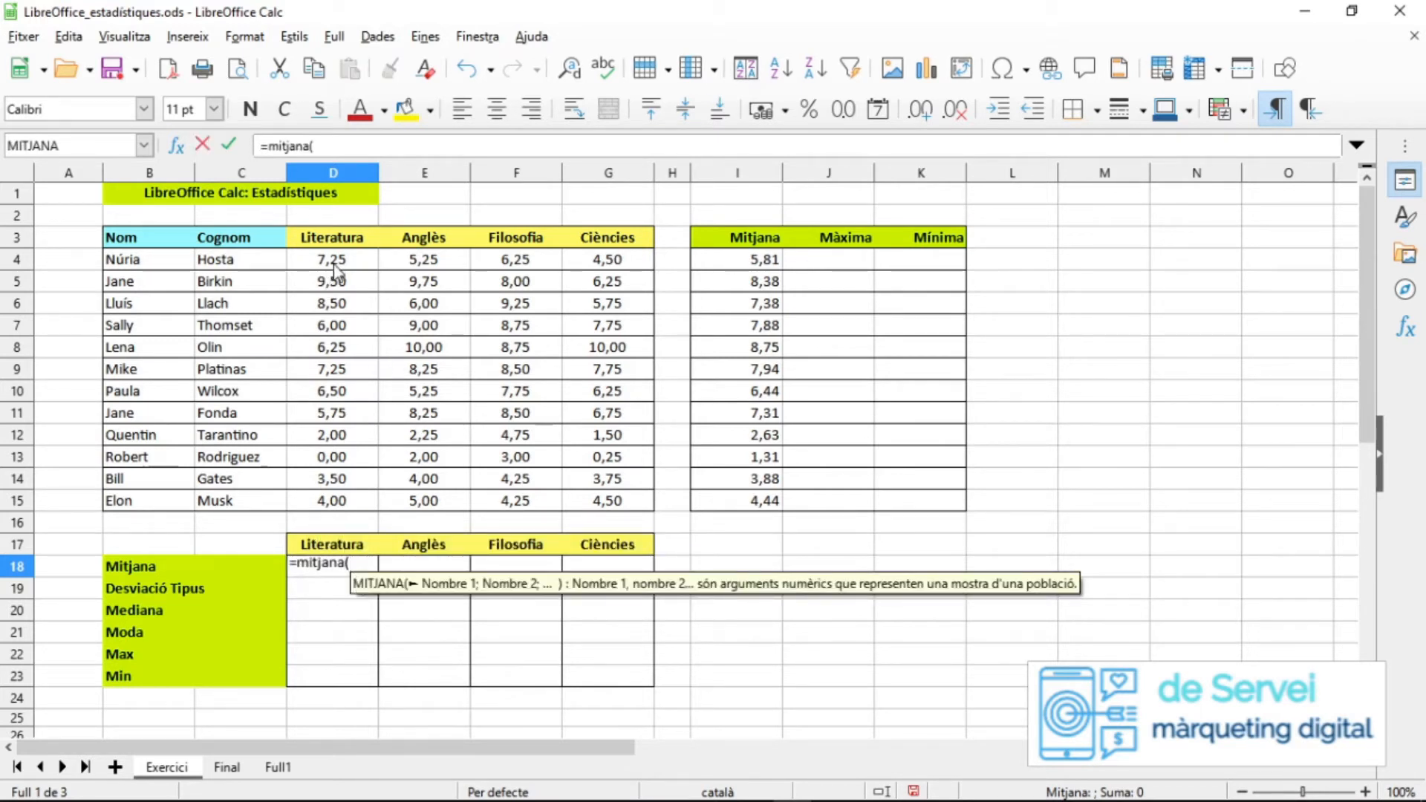
pyautogui.moveTo(335, 266); pyautogui.dragTo(343, 502)
pyautogui.press('Return')
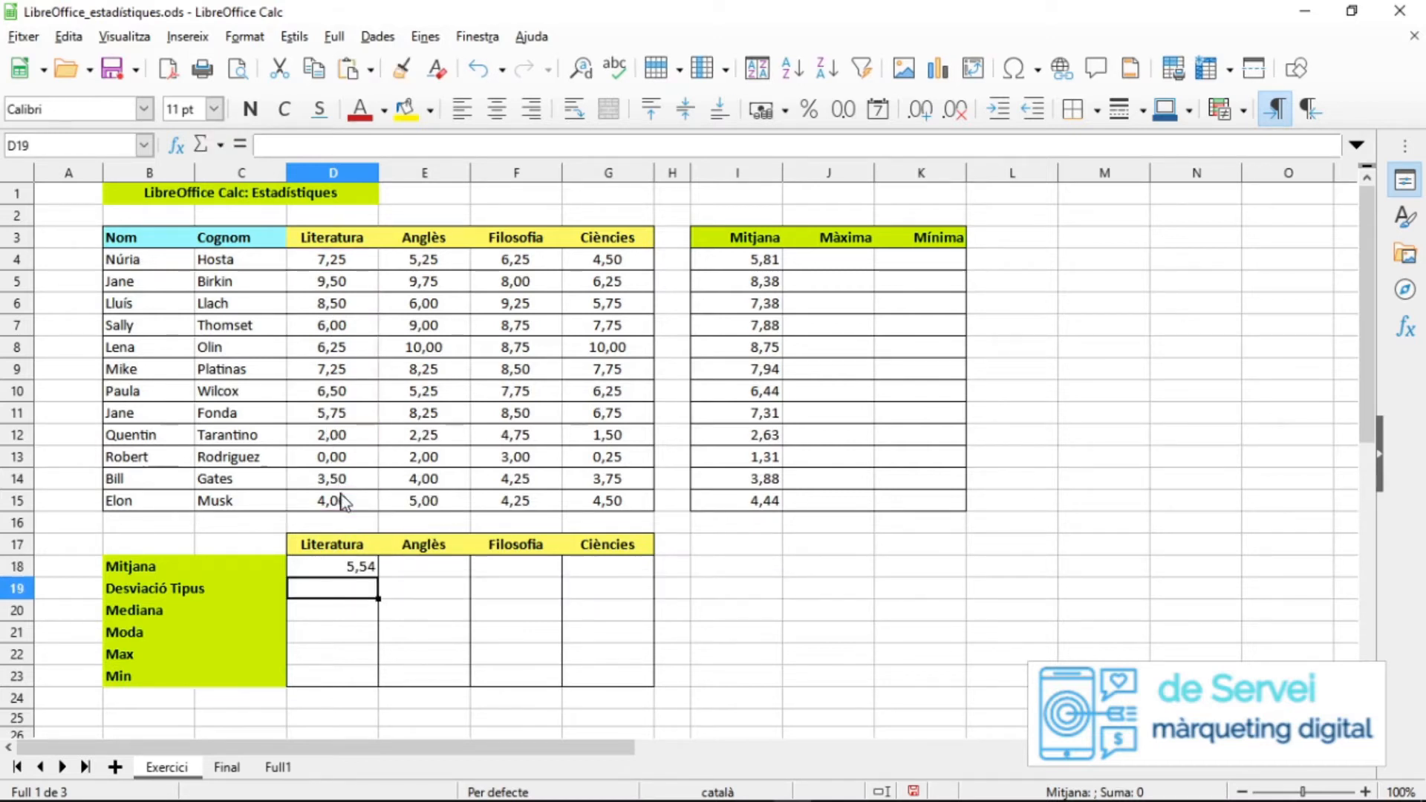
pyautogui.click(351, 568)
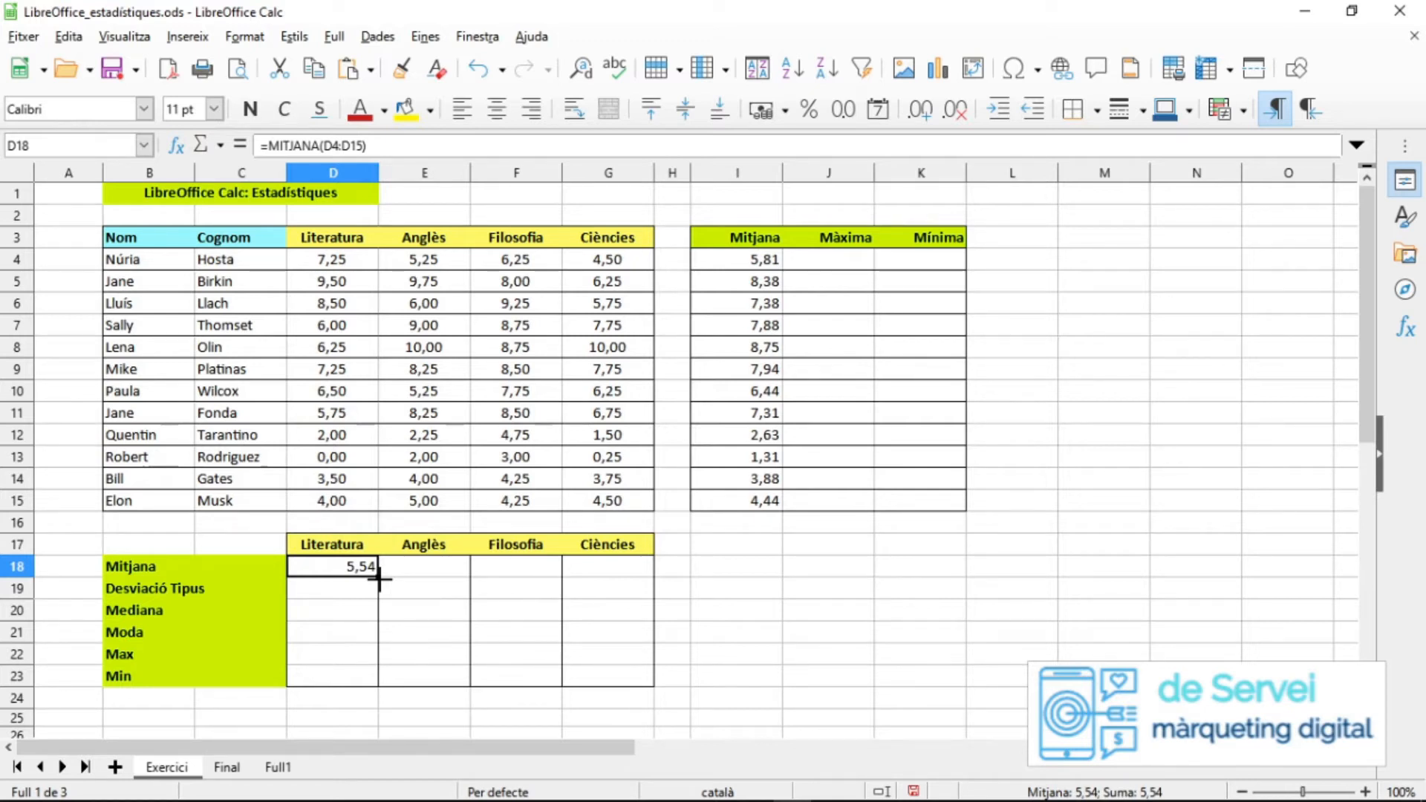
pyautogui.moveTo(379, 579); pyautogui.dragTo(608, 584)
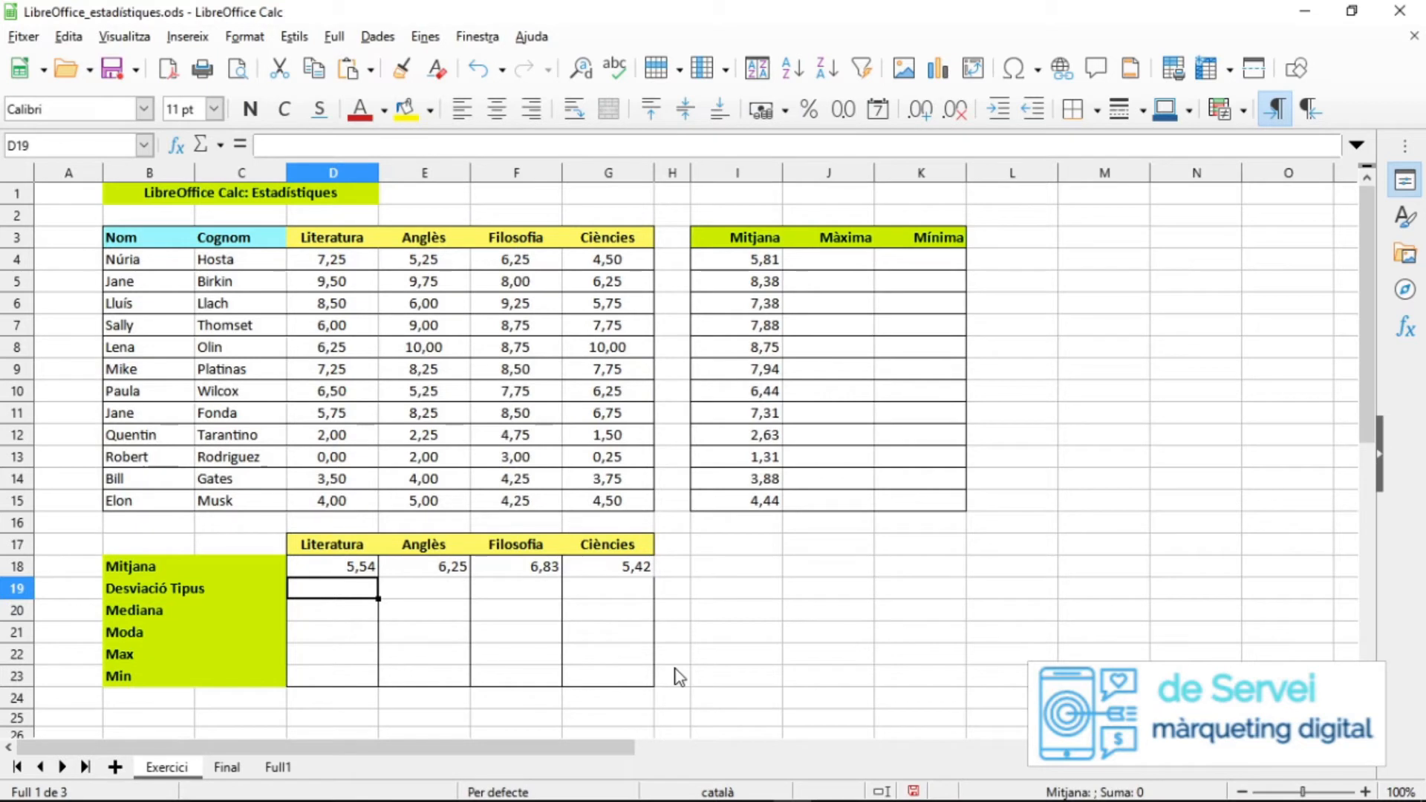
# Enter the Literatura standard deviation as =DESVEST(D4:D15) in cell D19 and fill the formula across to G19.
pyautogui.write('=')
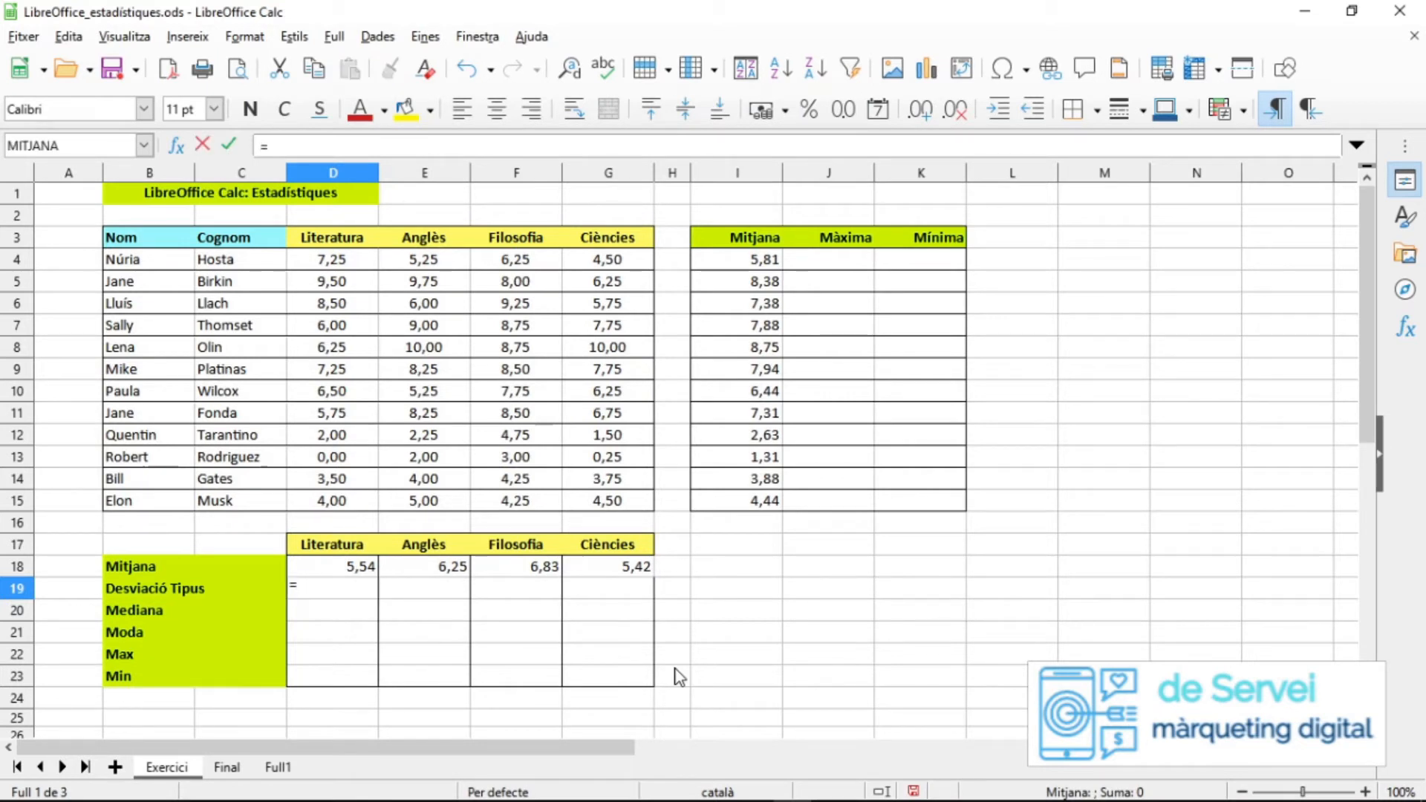
pyautogui.write('desvest')
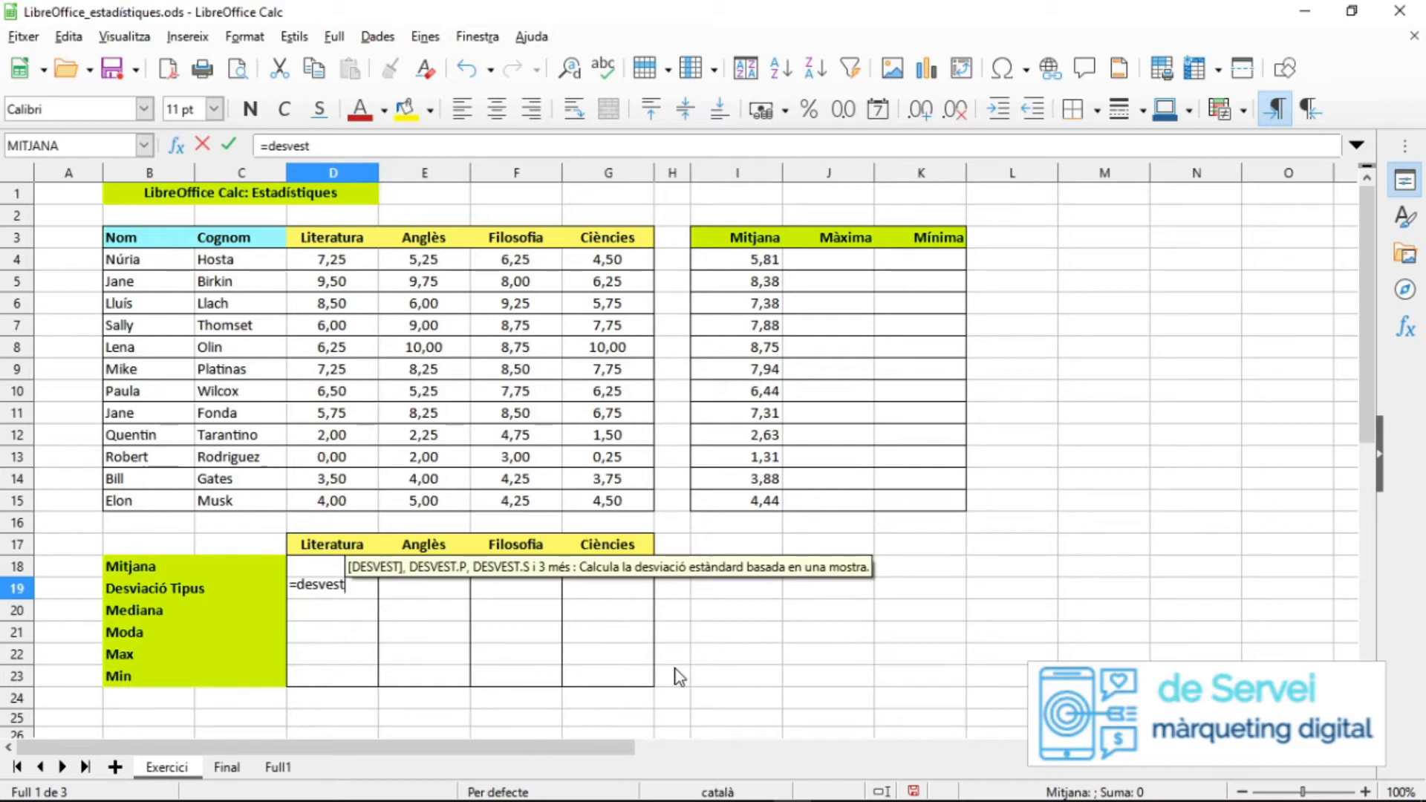
pyautogui.write('(')
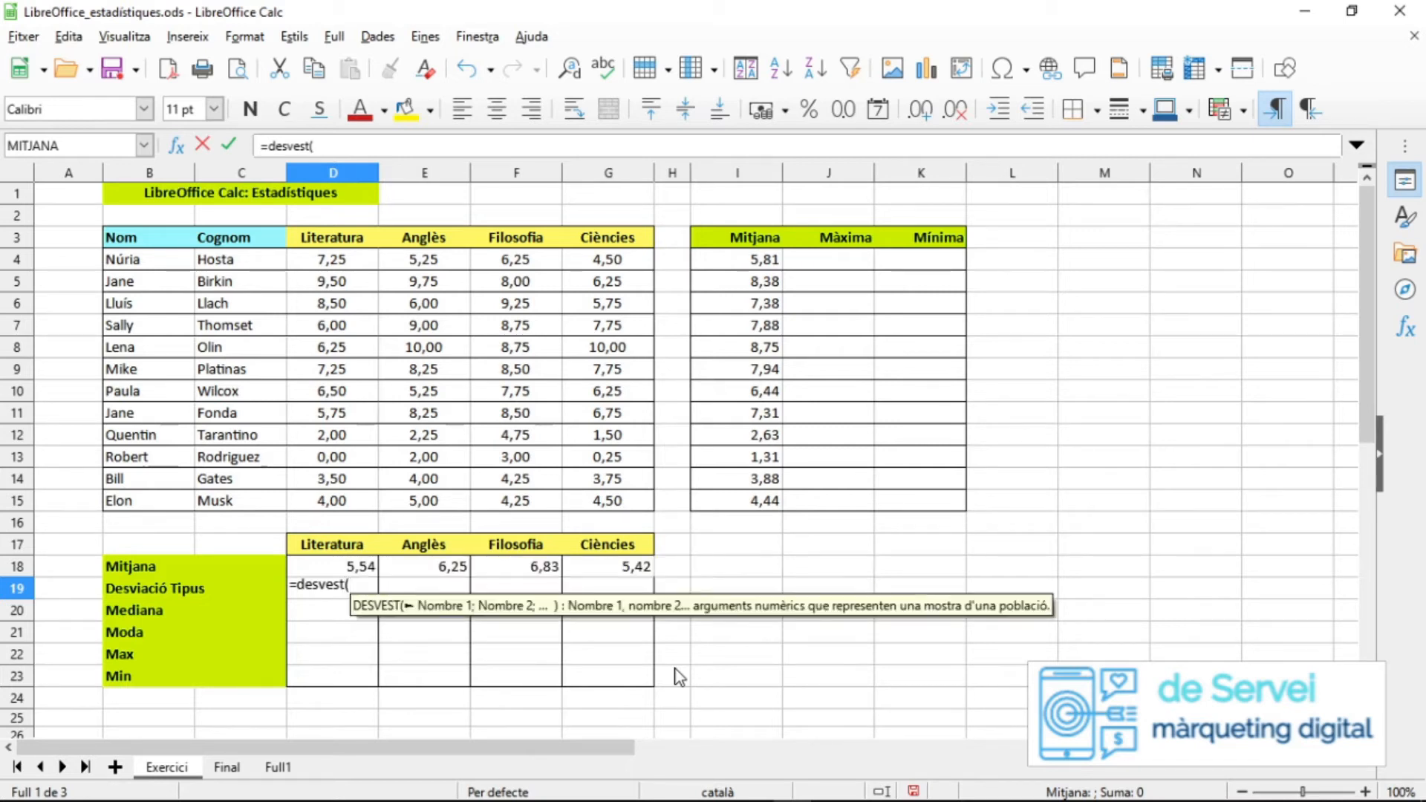
pyautogui.moveTo(354, 259); pyautogui.dragTo(353, 507)
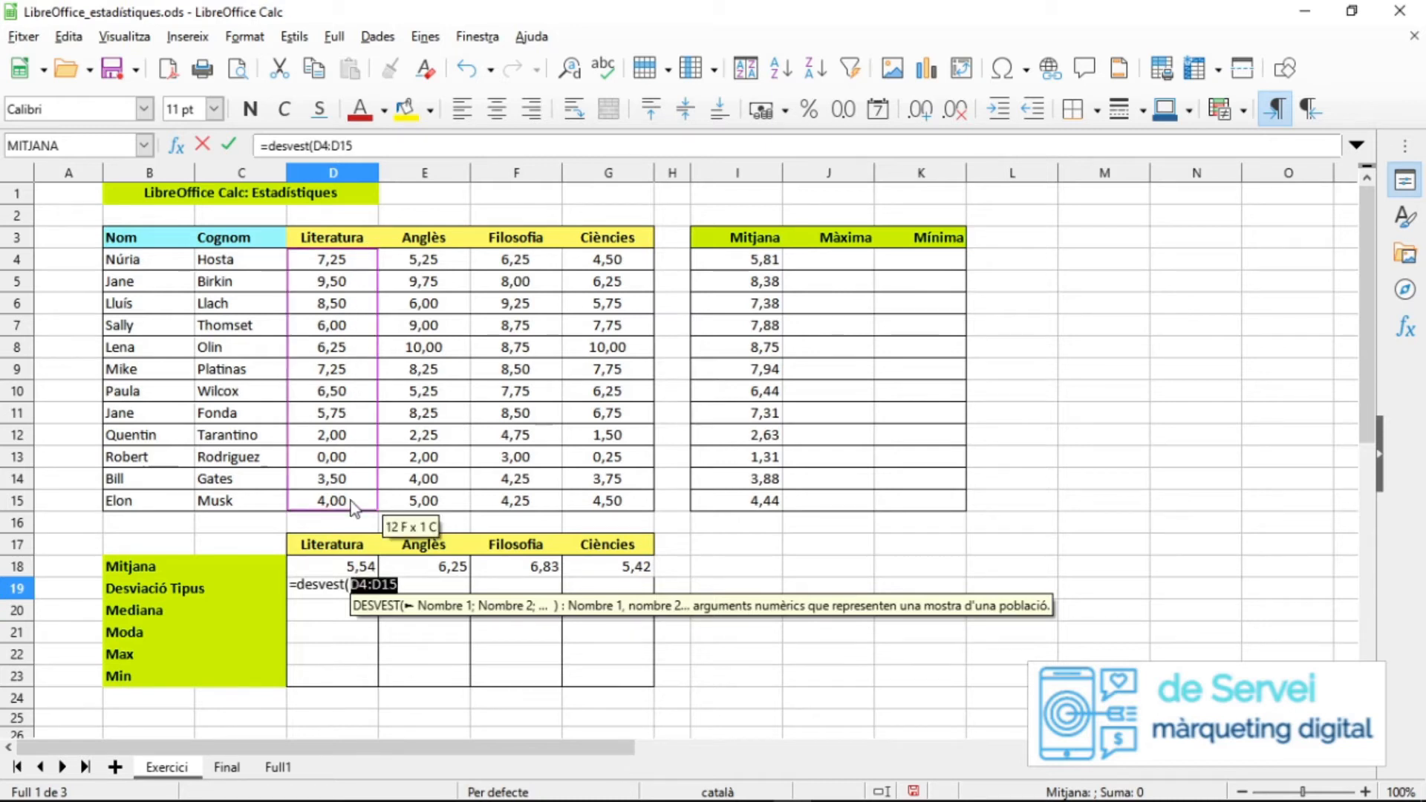
pyautogui.press('Return')
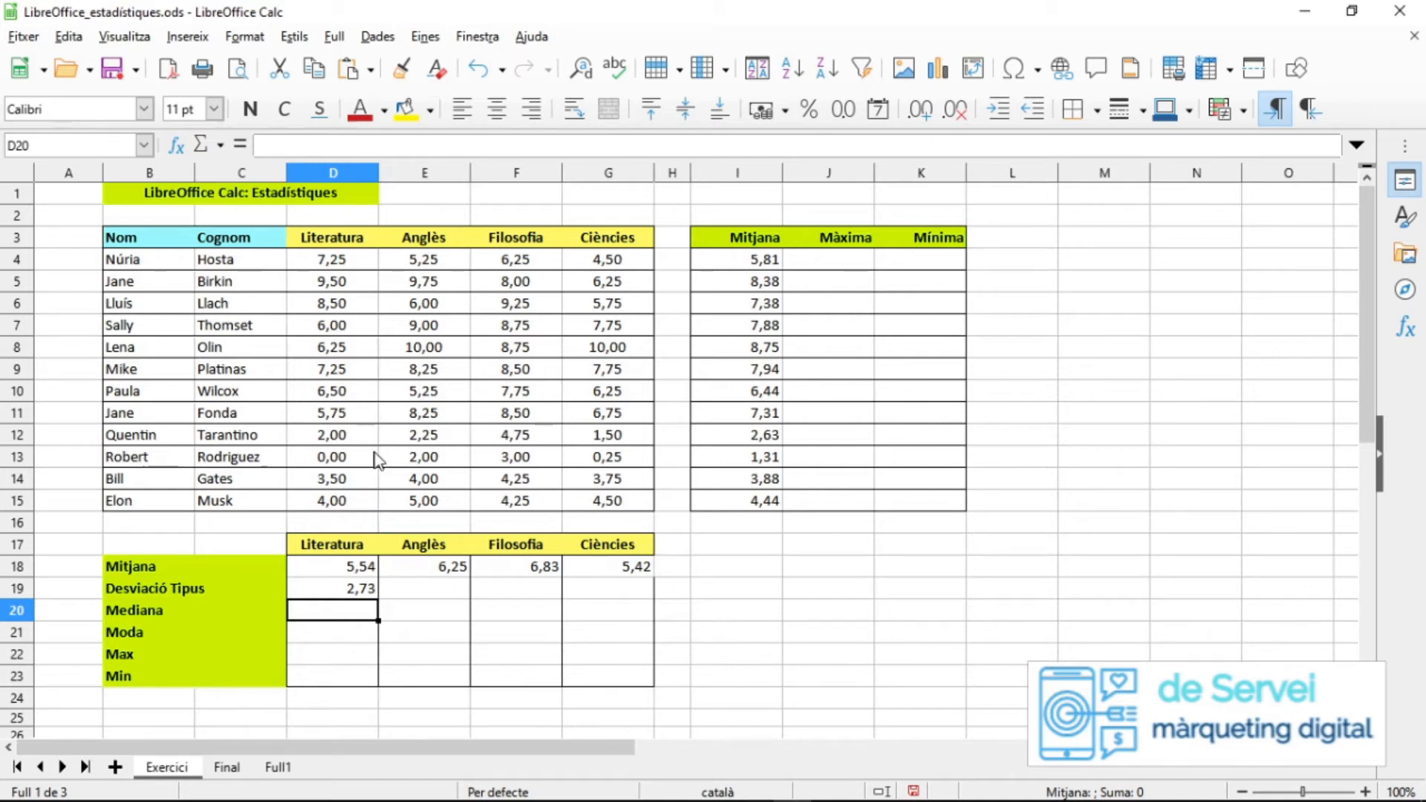
pyautogui.click(355, 592)
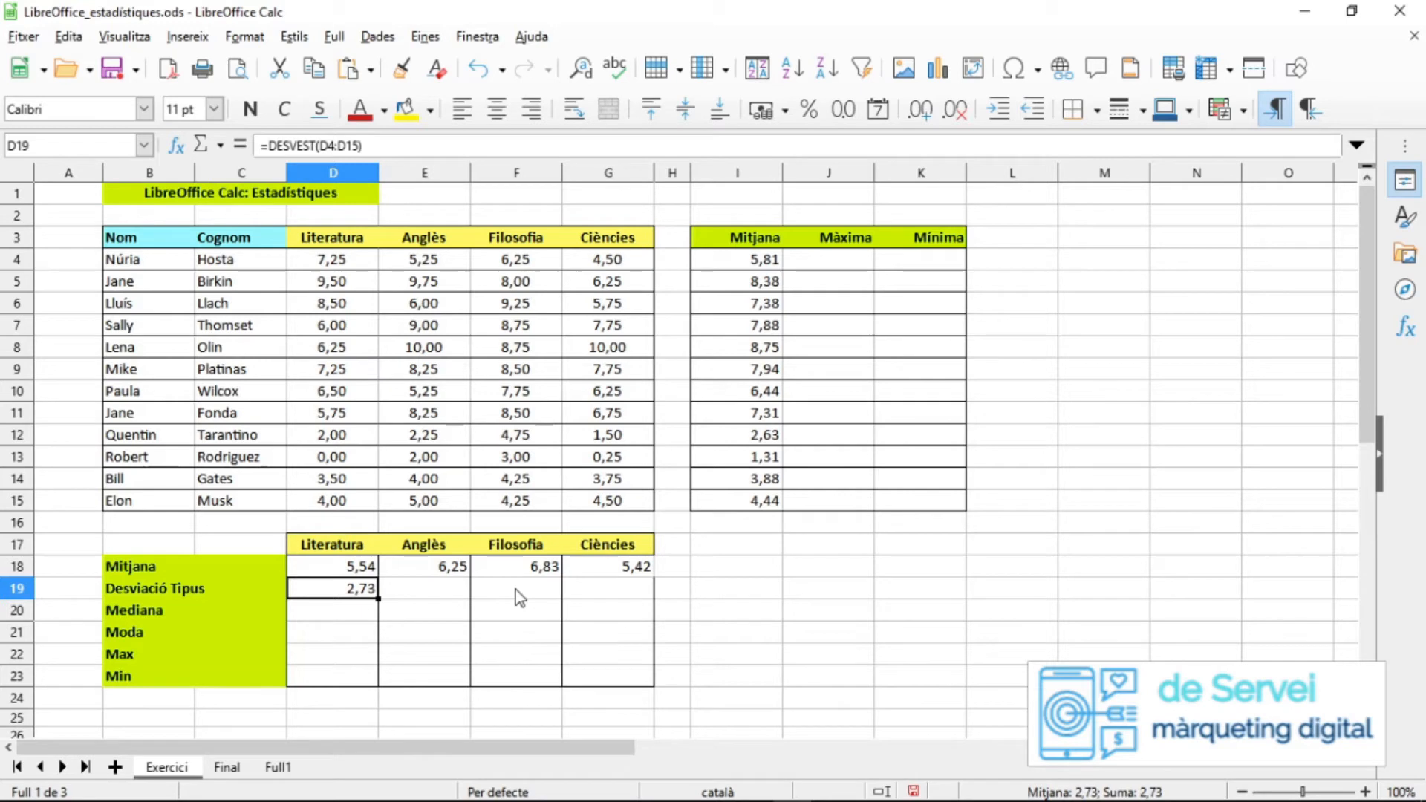
pyautogui.click(465, 590)
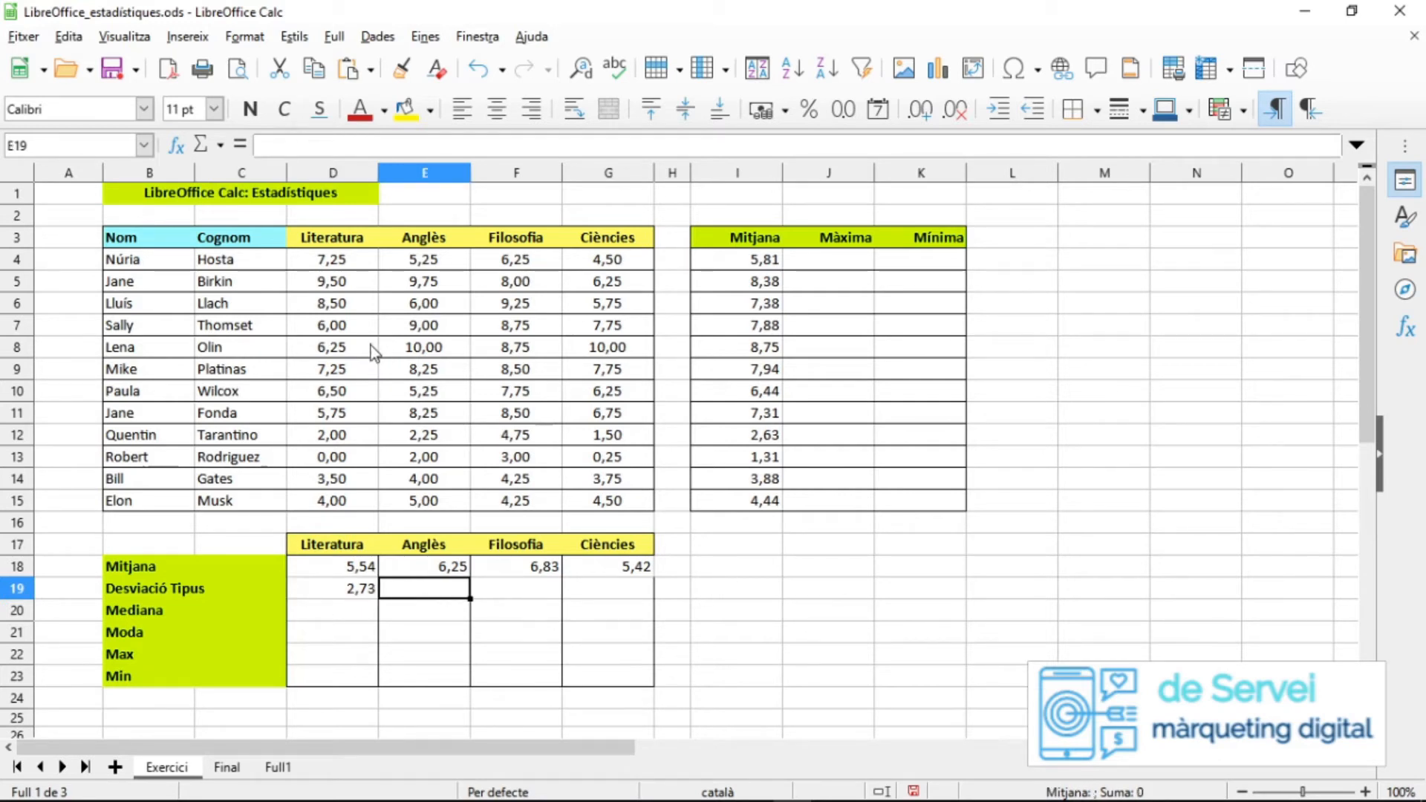
pyautogui.click(336, 594)
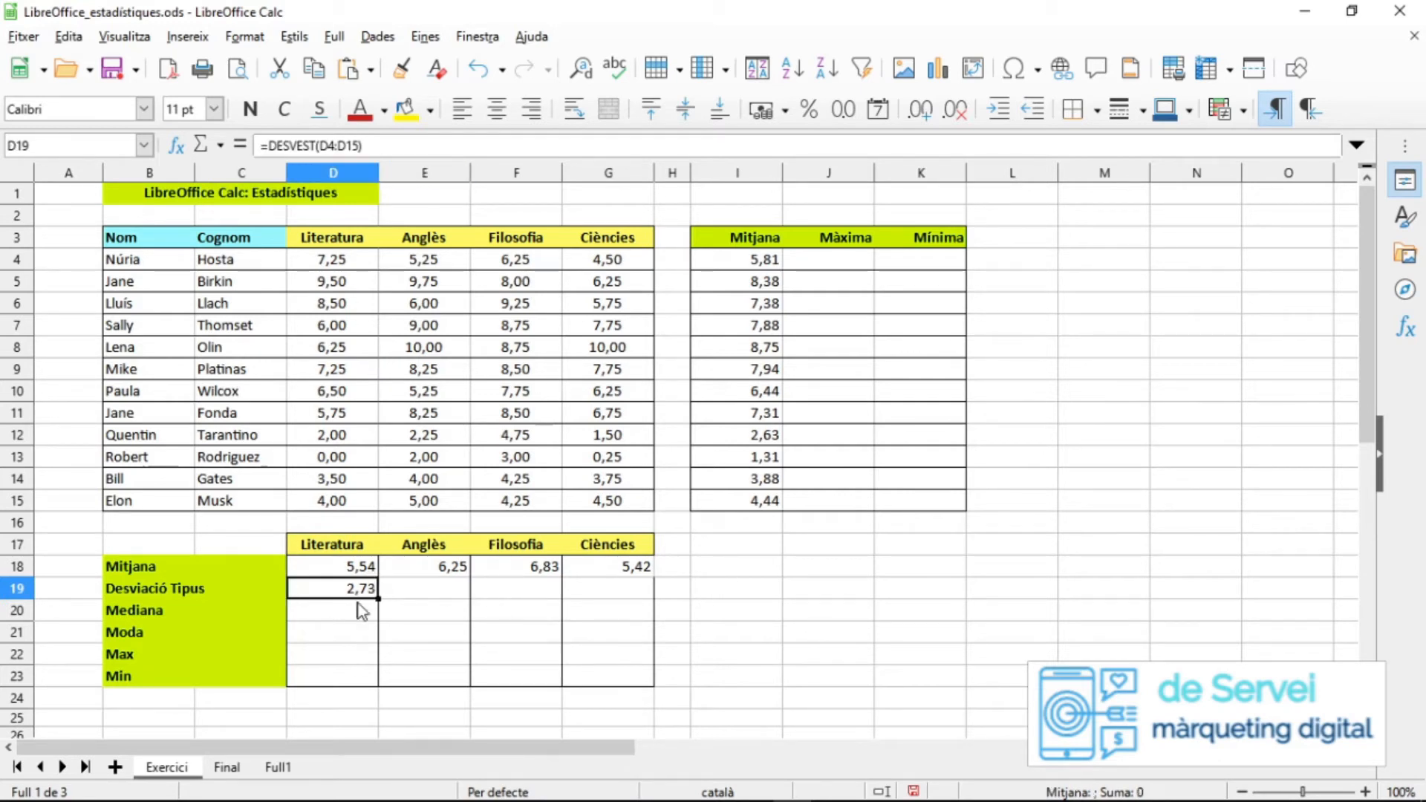
pyautogui.moveTo(380, 598); pyautogui.dragTo(621, 617)
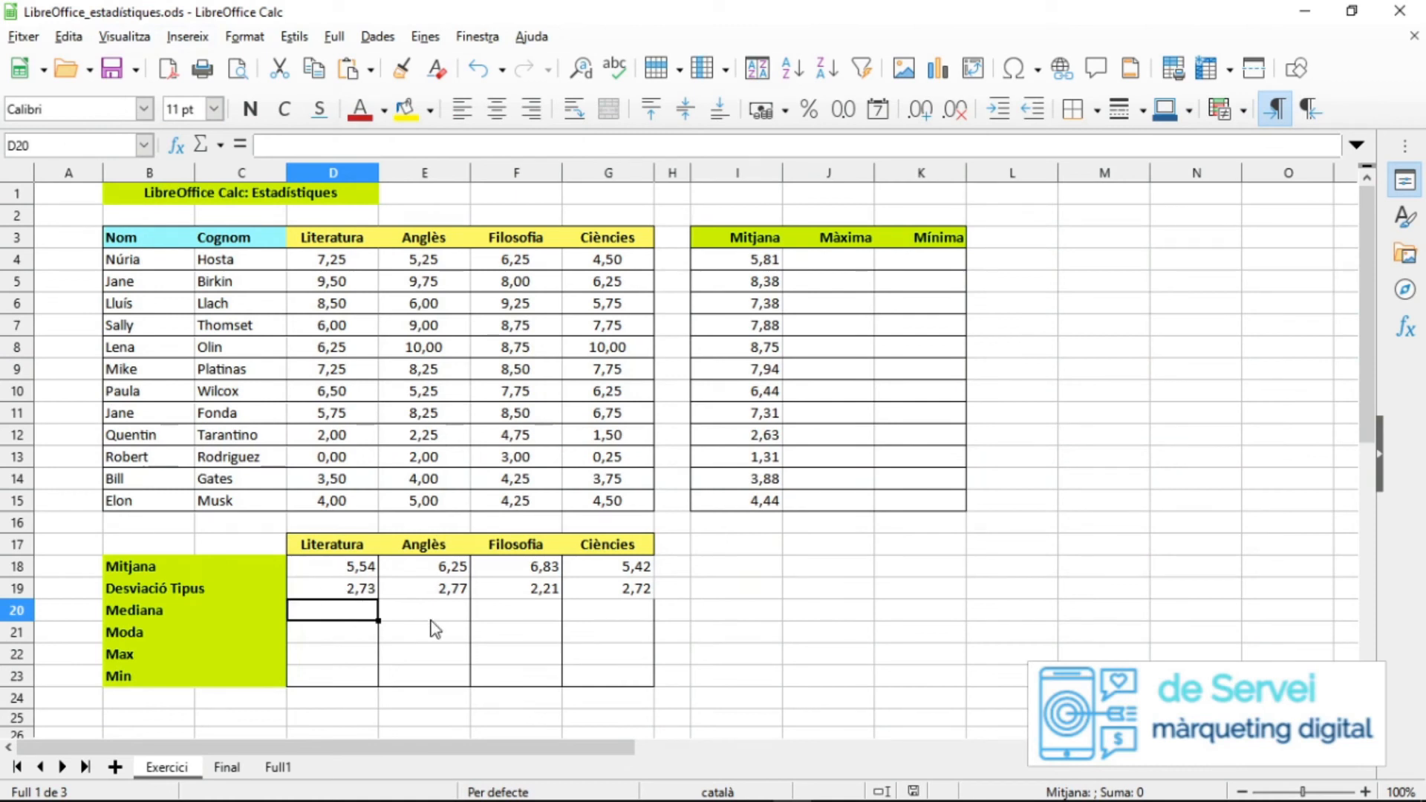
# Enter the Literatura median as =MEDIANA(D4:D15) in cell D20 and fill the formula across to G20.
pyautogui.click(334, 565)
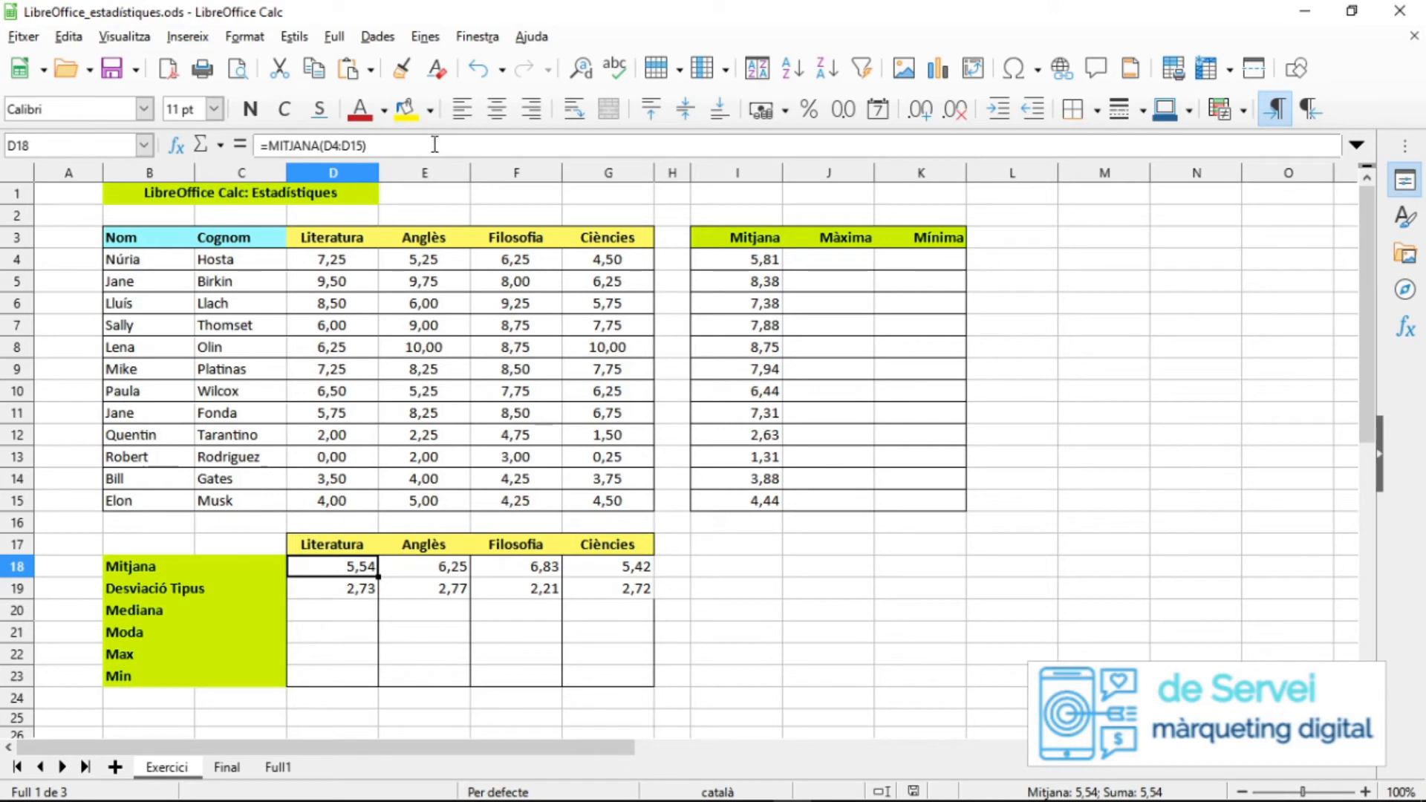
pyautogui.click(371, 606)
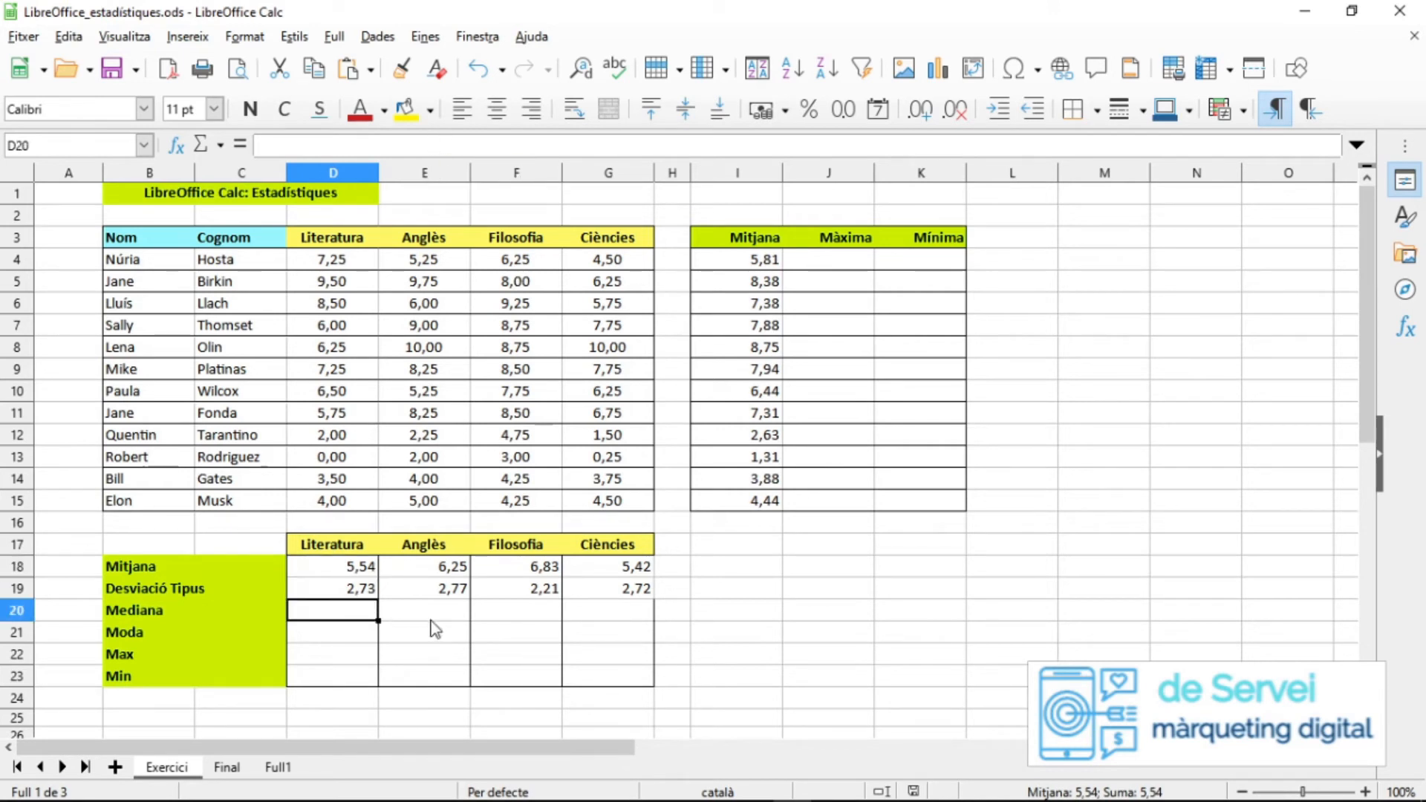
pyautogui.write('=mediana(')
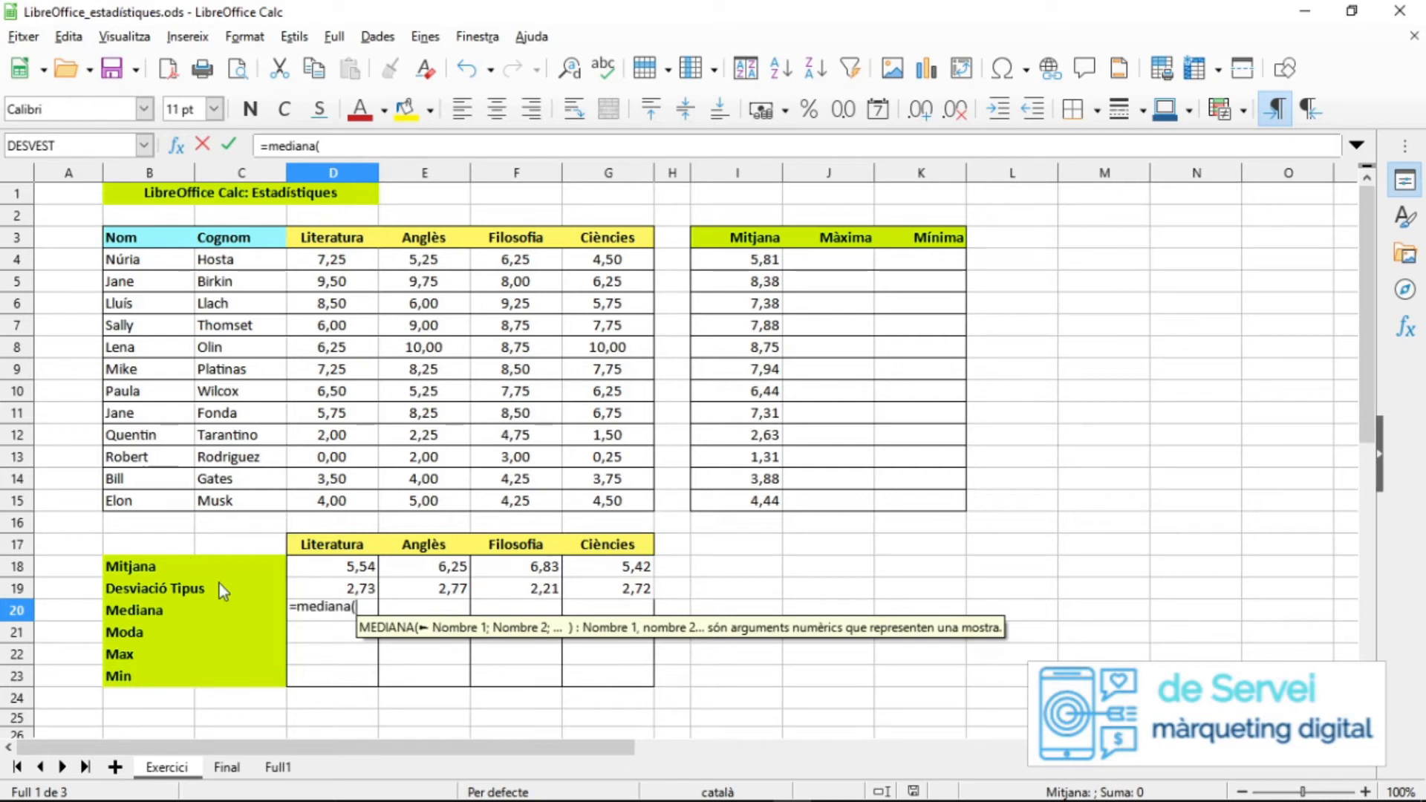
pyautogui.moveTo(338, 263); pyautogui.dragTo(336, 519)
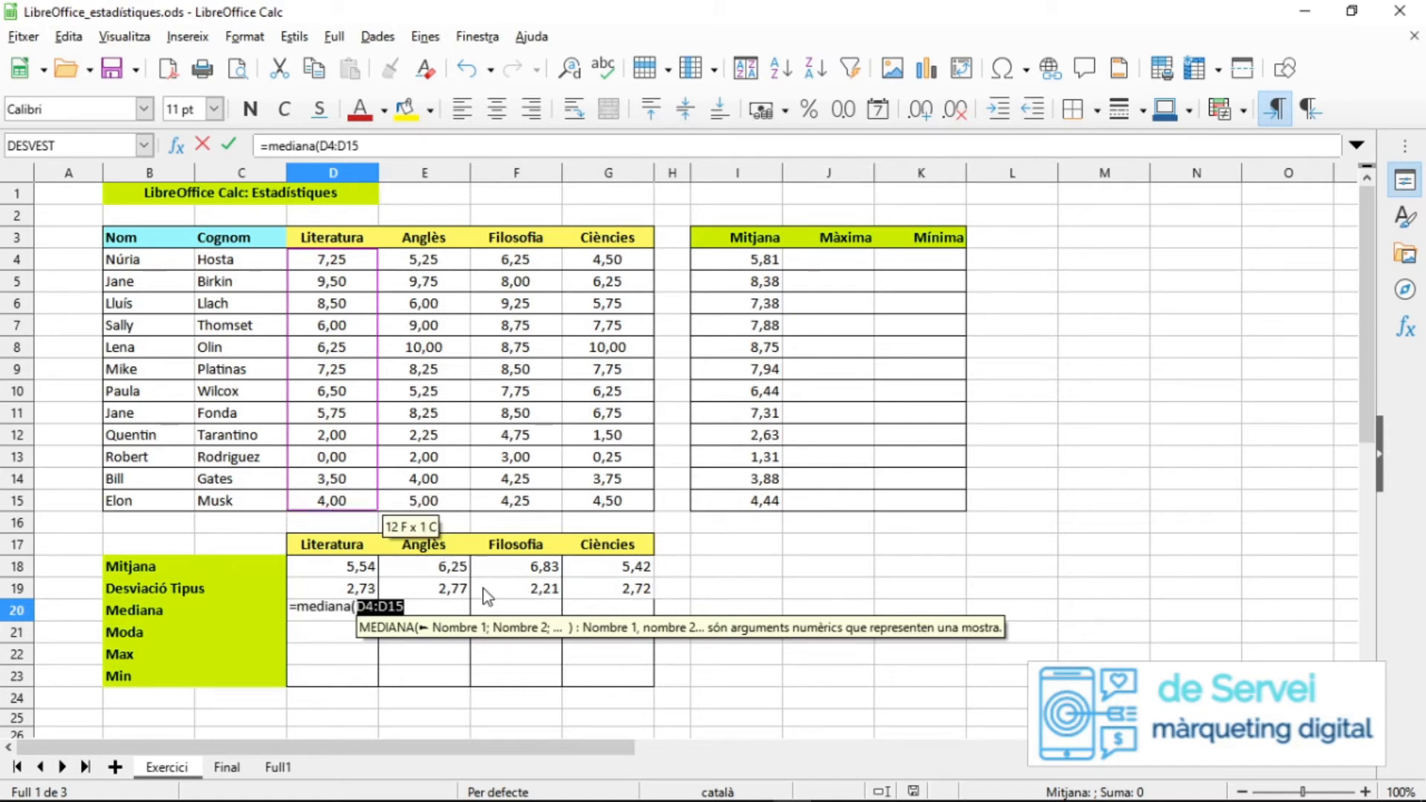
pyautogui.press('Return')
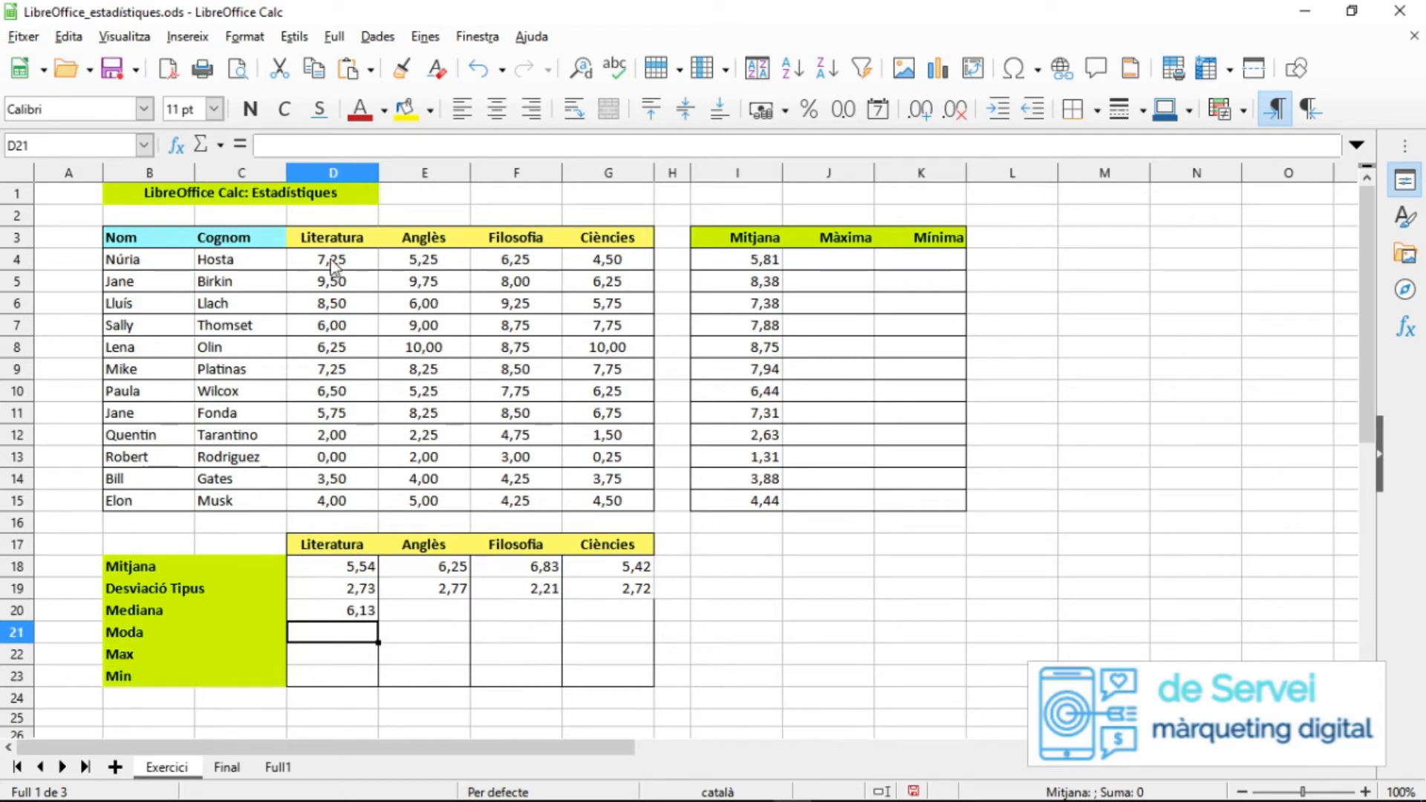
pyautogui.click(326, 464)
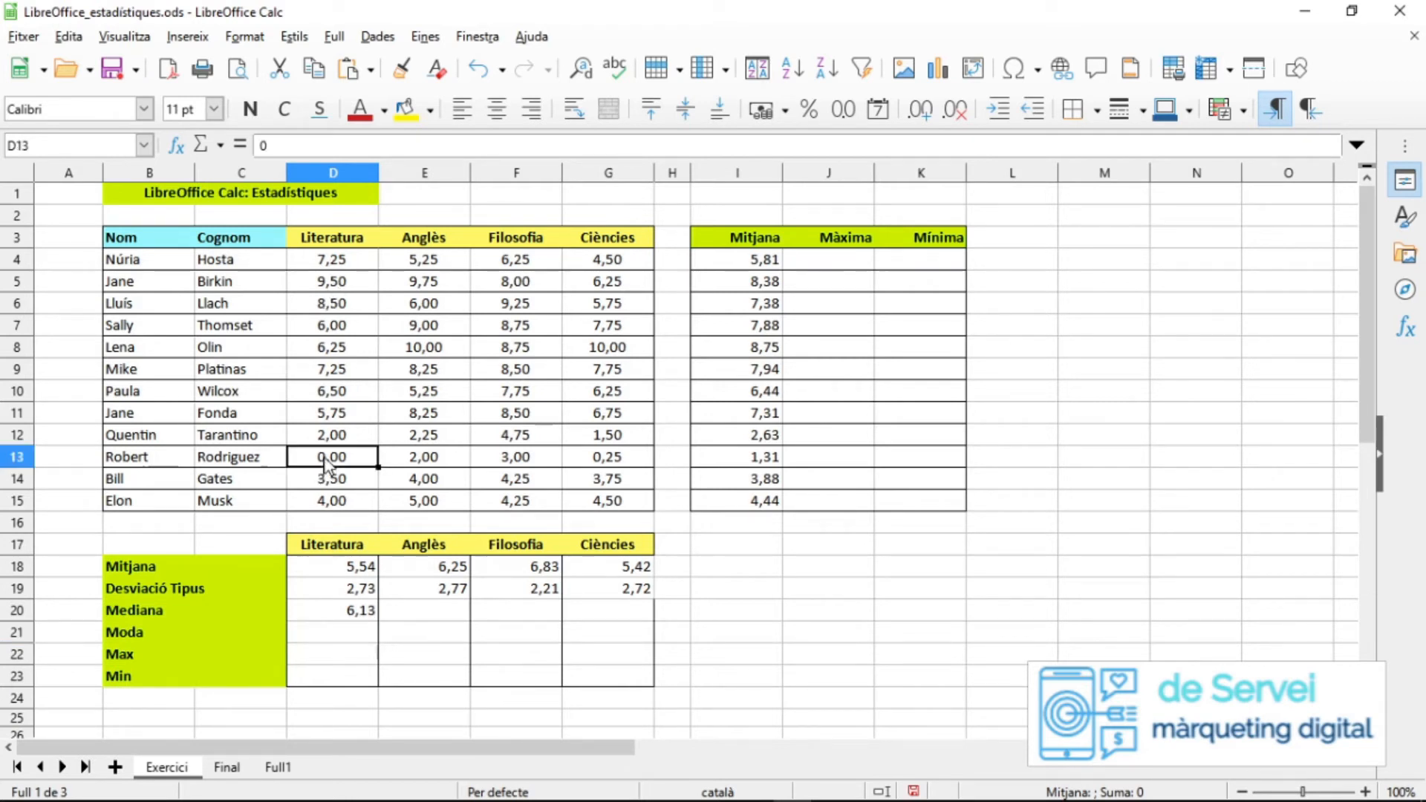
pyautogui.click(342, 289)
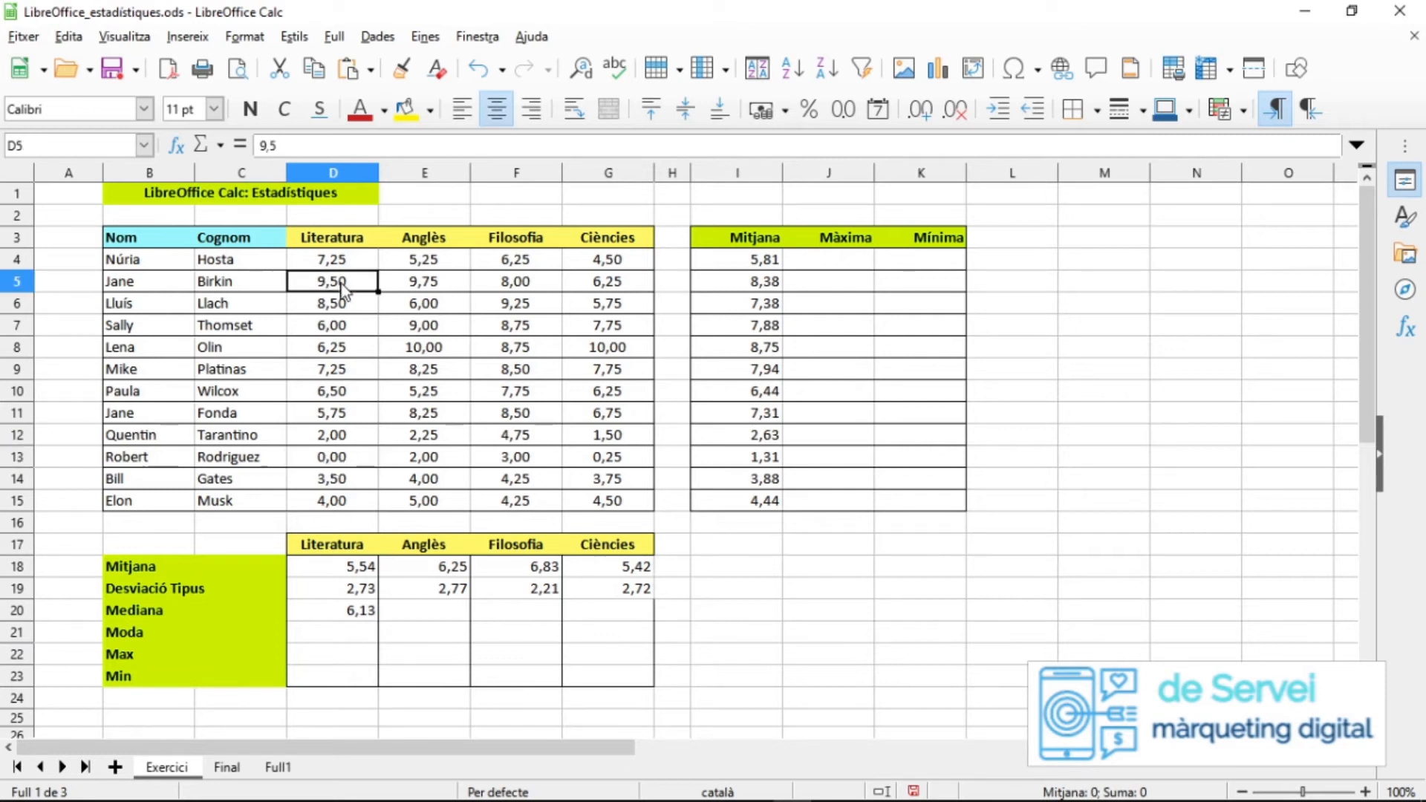
pyautogui.click(332, 615)
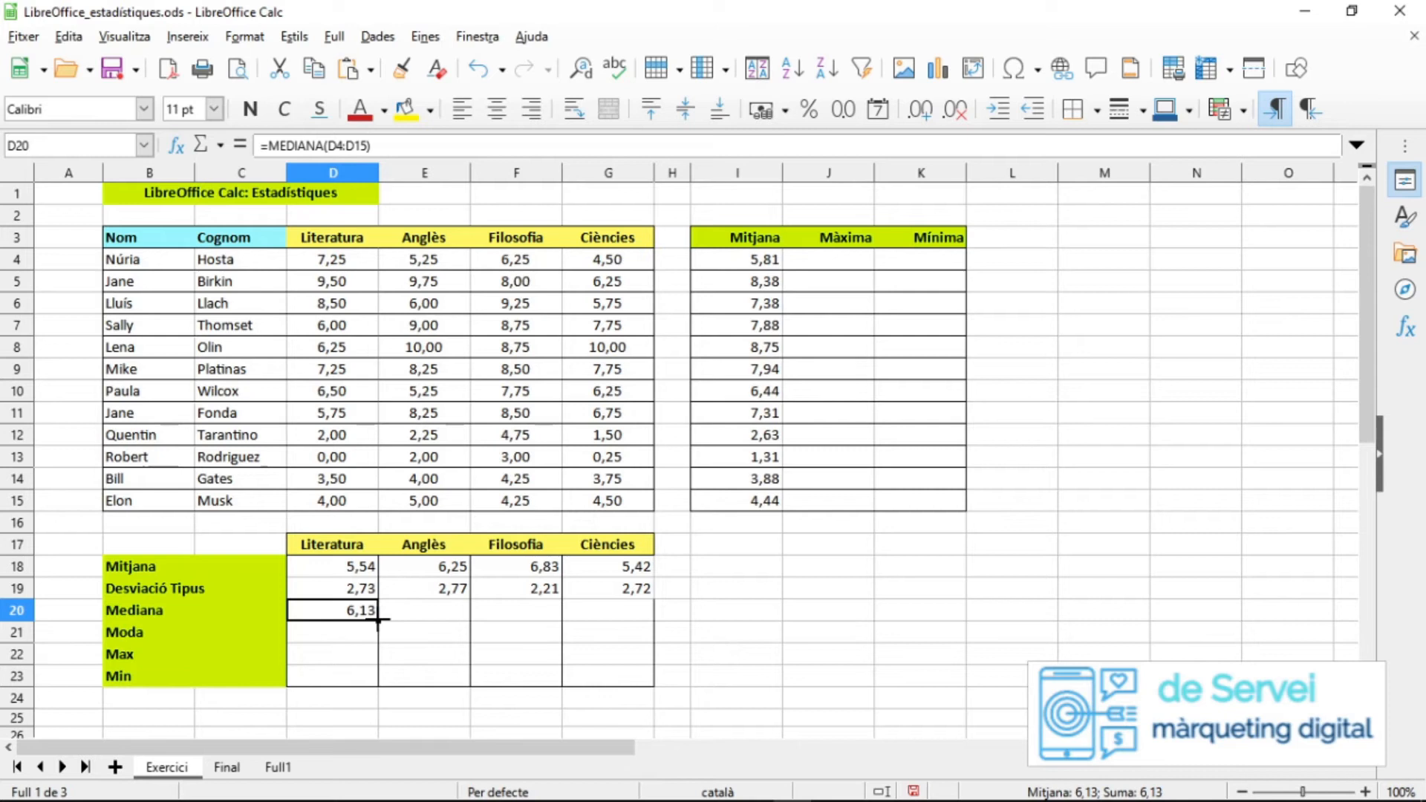
pyautogui.moveTo(378, 618); pyautogui.dragTo(614, 619)
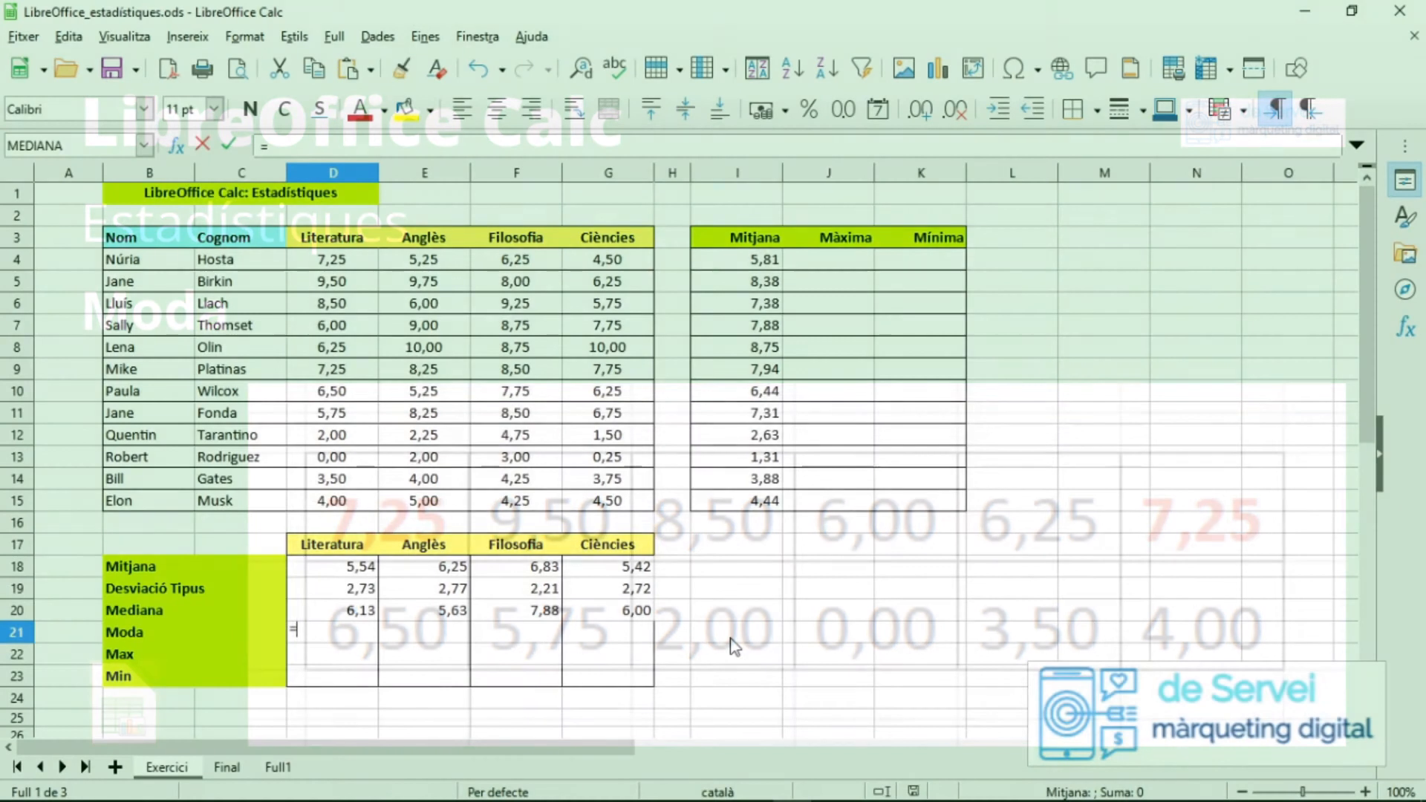
# Enter the Literatura mode as =MODA(D4:D15) in cell D21.
pyautogui.write('moda(')
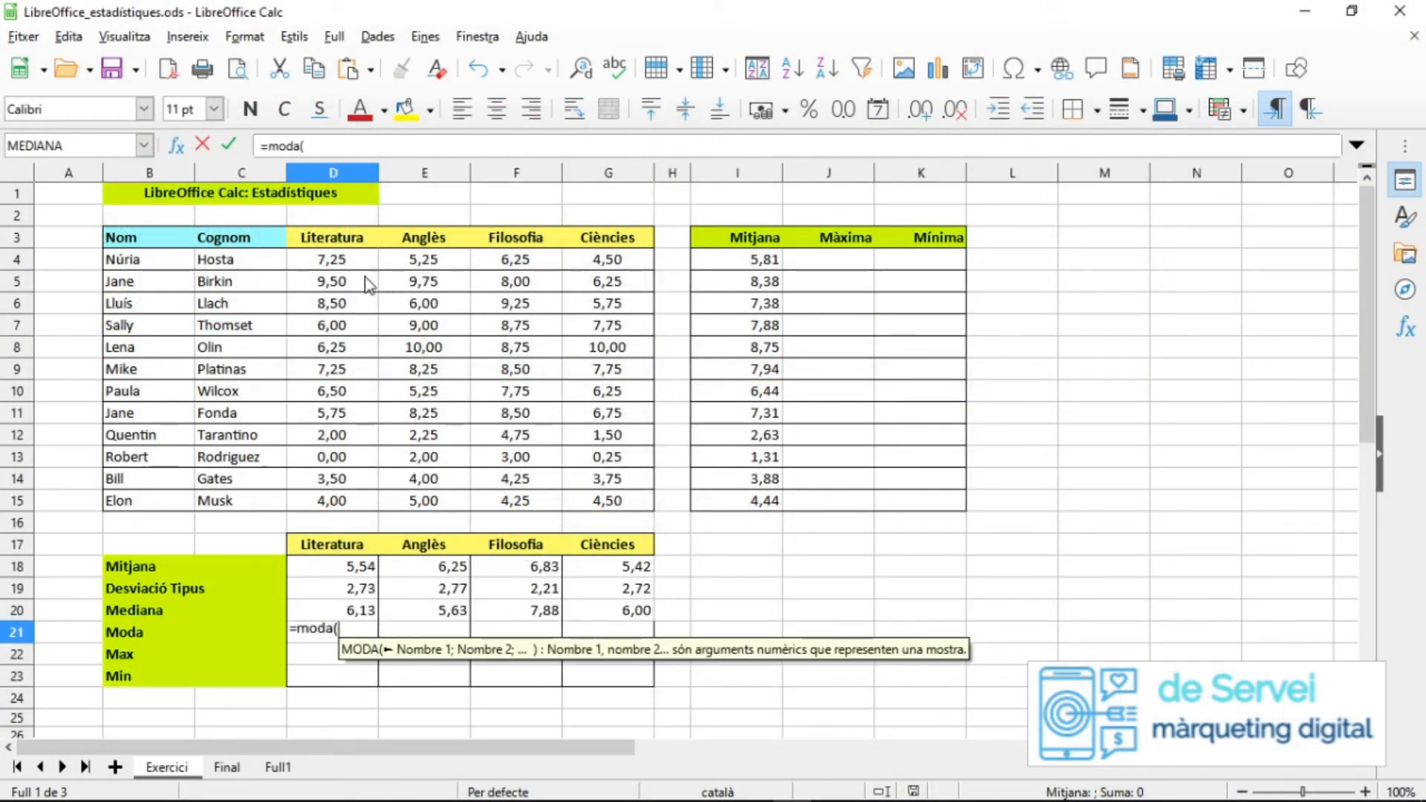
pyautogui.click(348, 262)
pyautogui.moveTo(354, 301); pyautogui.dragTo(372, 497)
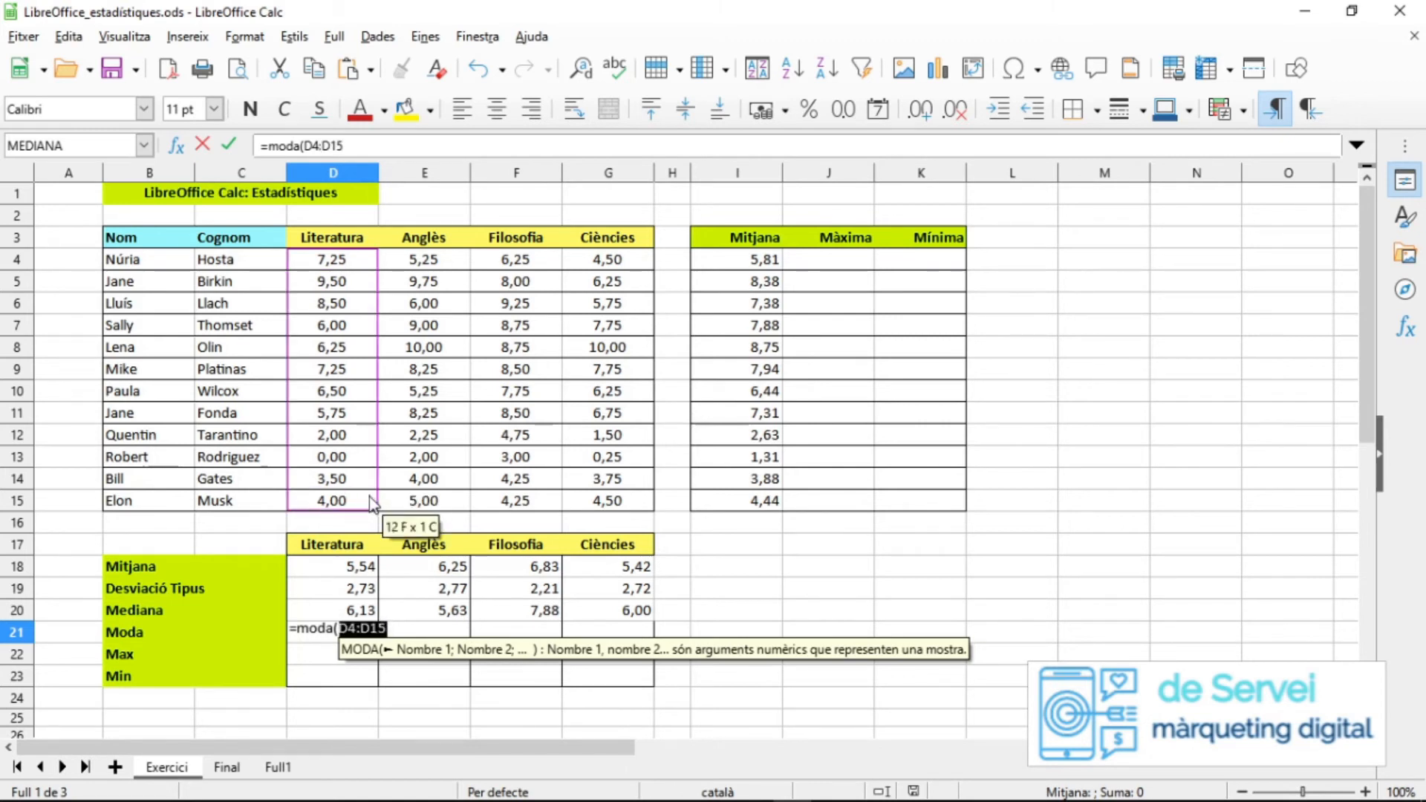
pyautogui.press('Return')
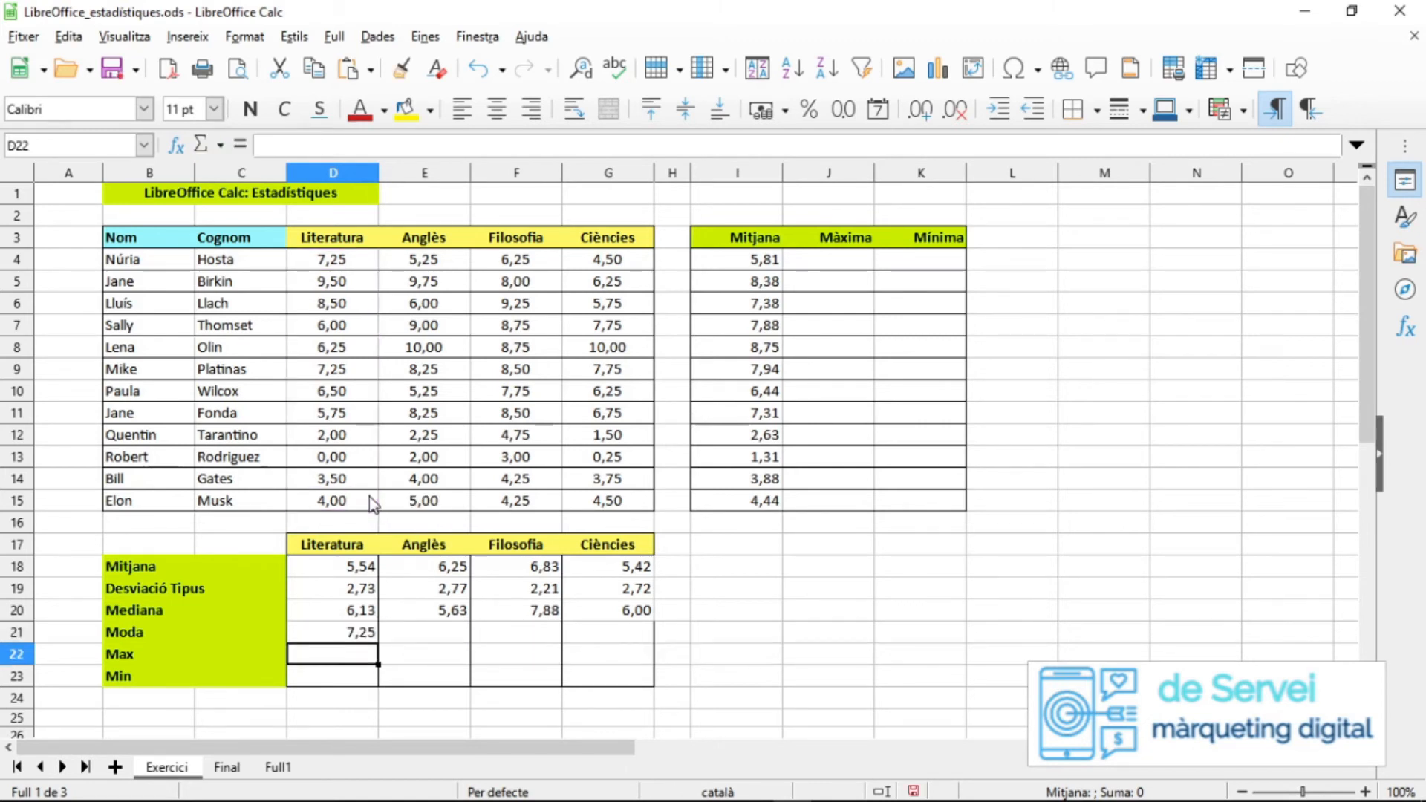
# Fill the Moda formula from D21 across to G21 and check the formulas in the copied cells.
pyautogui.click(372, 634)
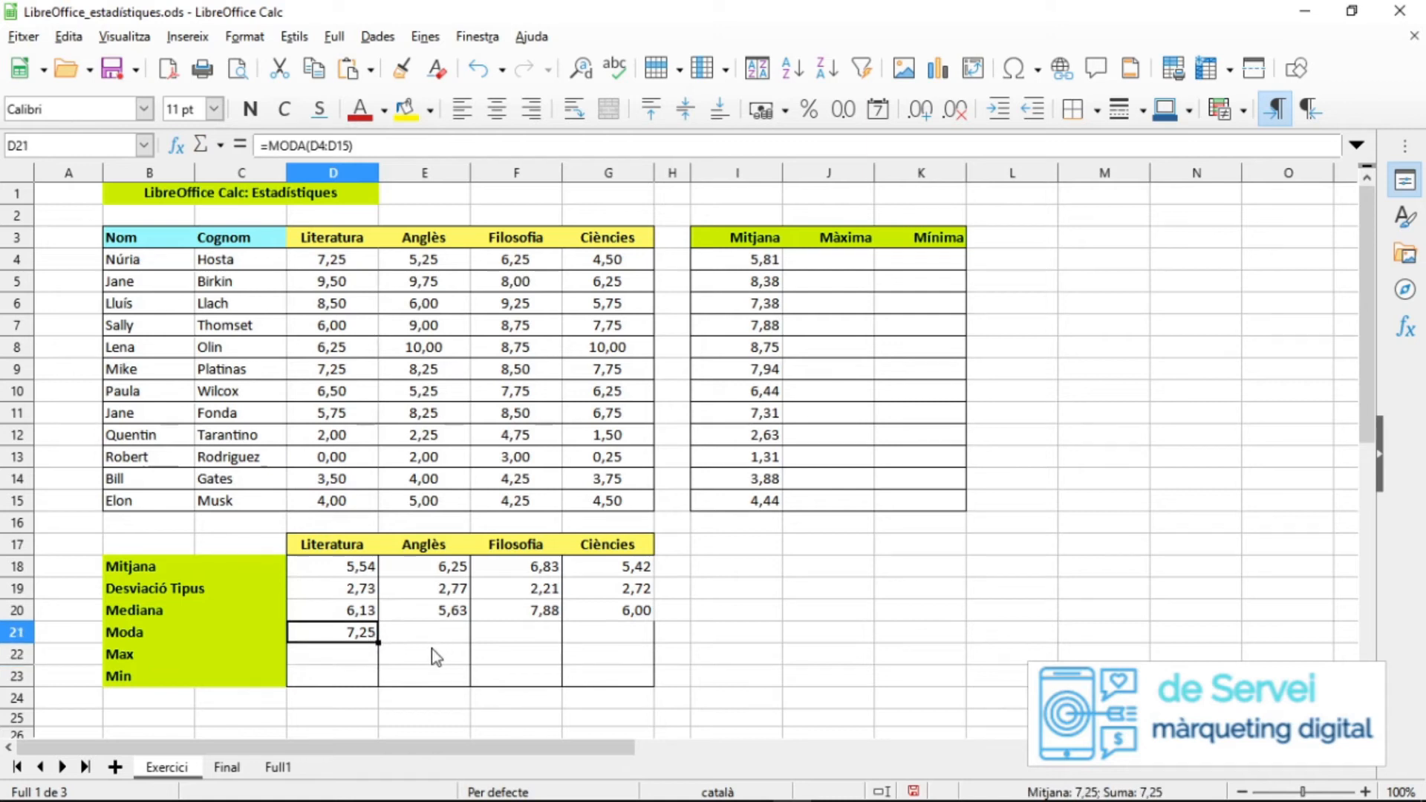
pyautogui.moveTo(377, 637); pyautogui.dragTo(640, 639)
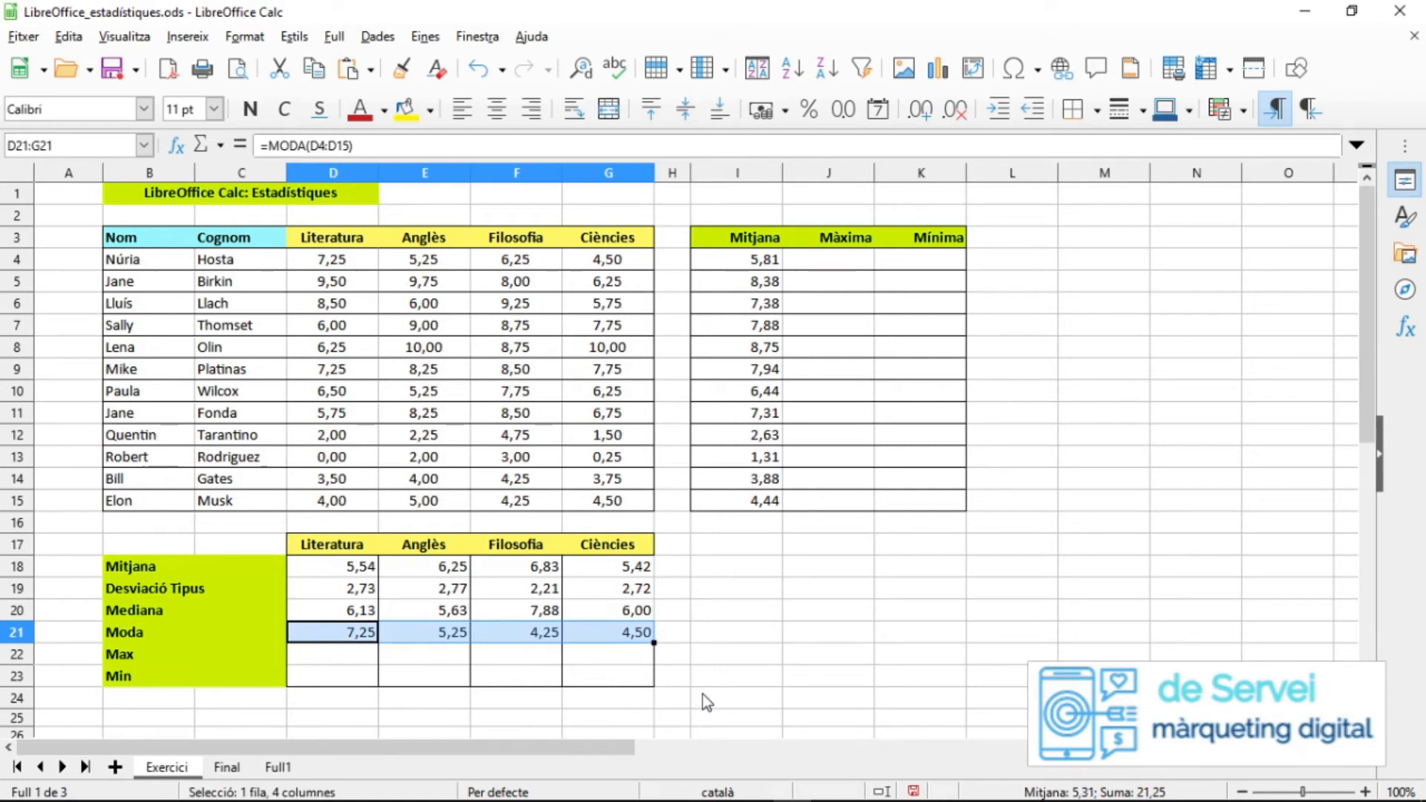
pyautogui.click(427, 655)
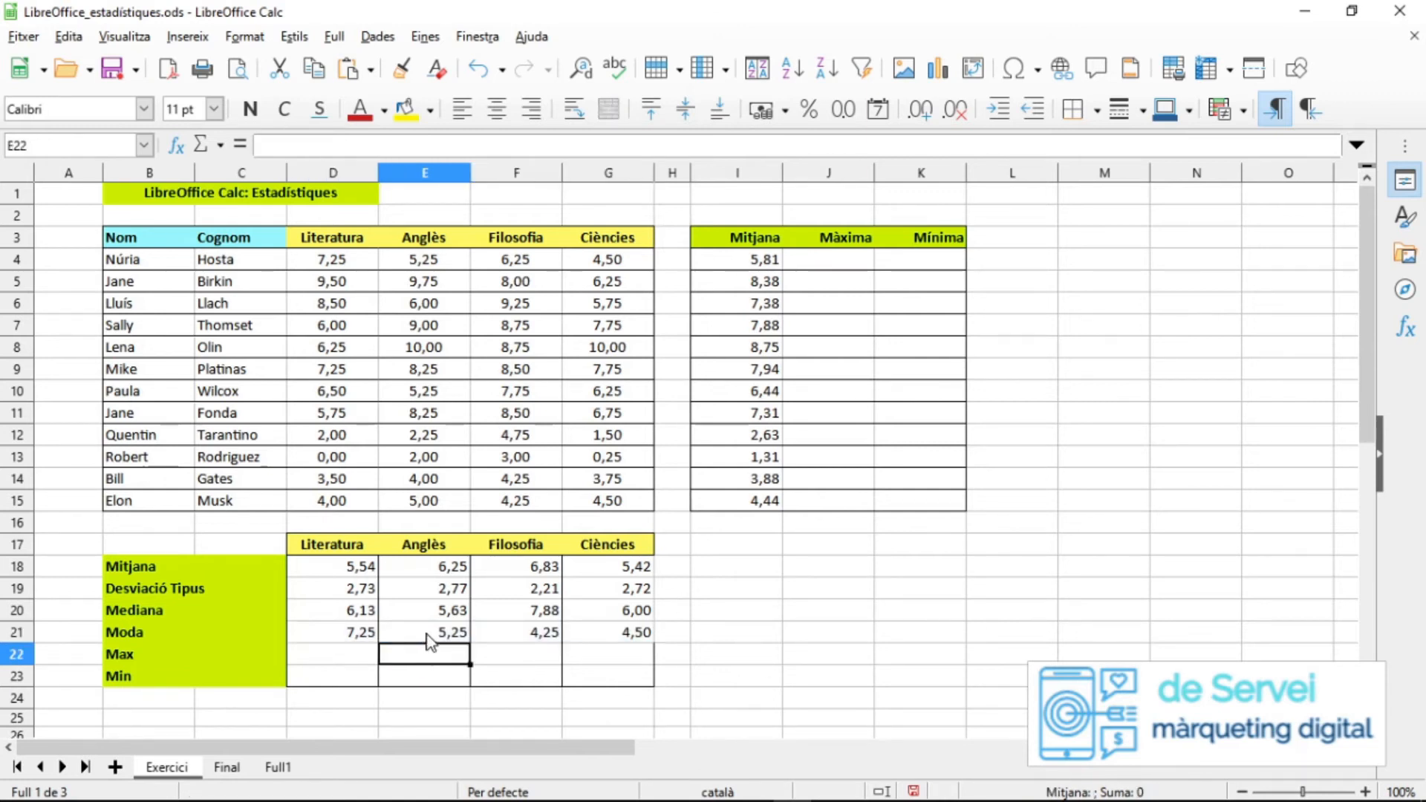
pyautogui.click(431, 635)
pyautogui.click(546, 639)
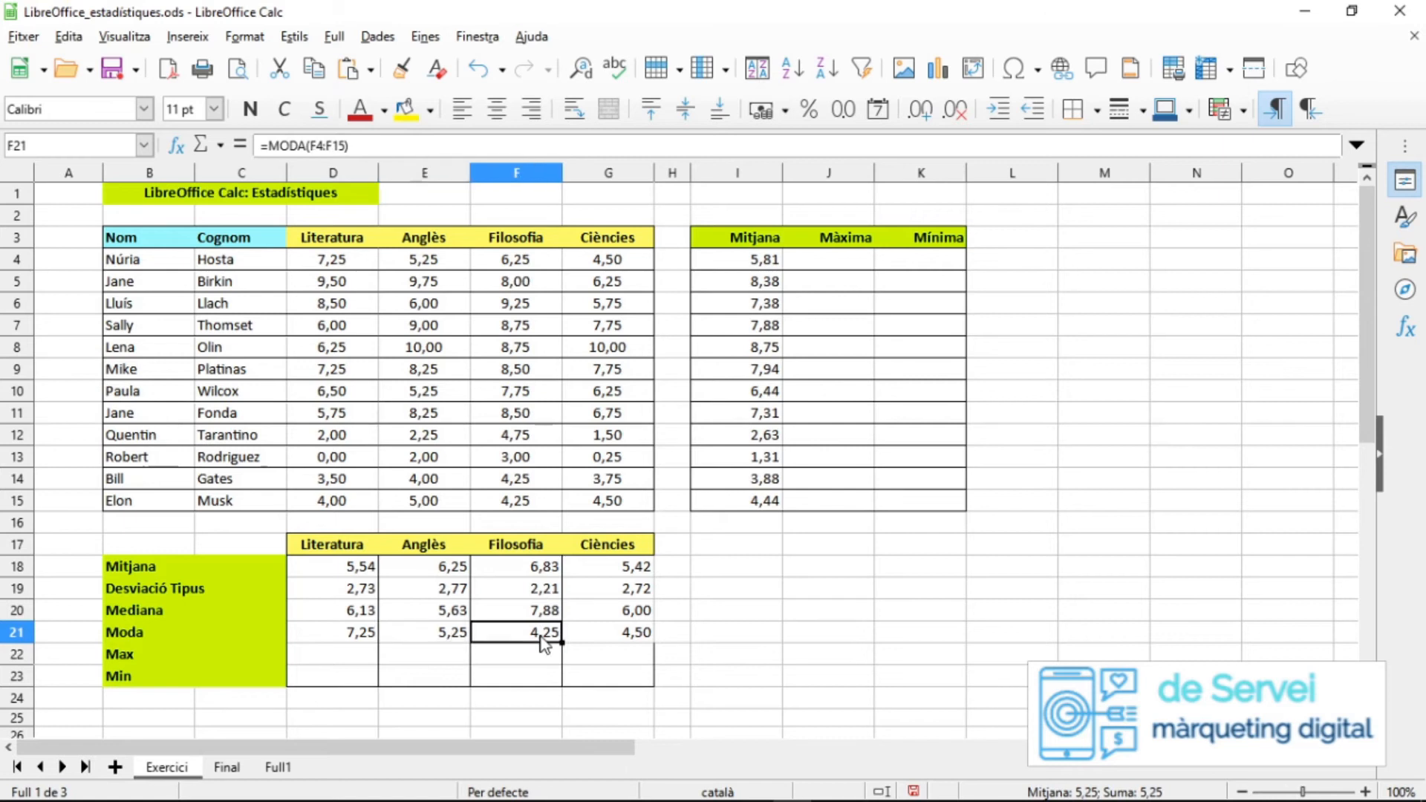
pyautogui.click(622, 635)
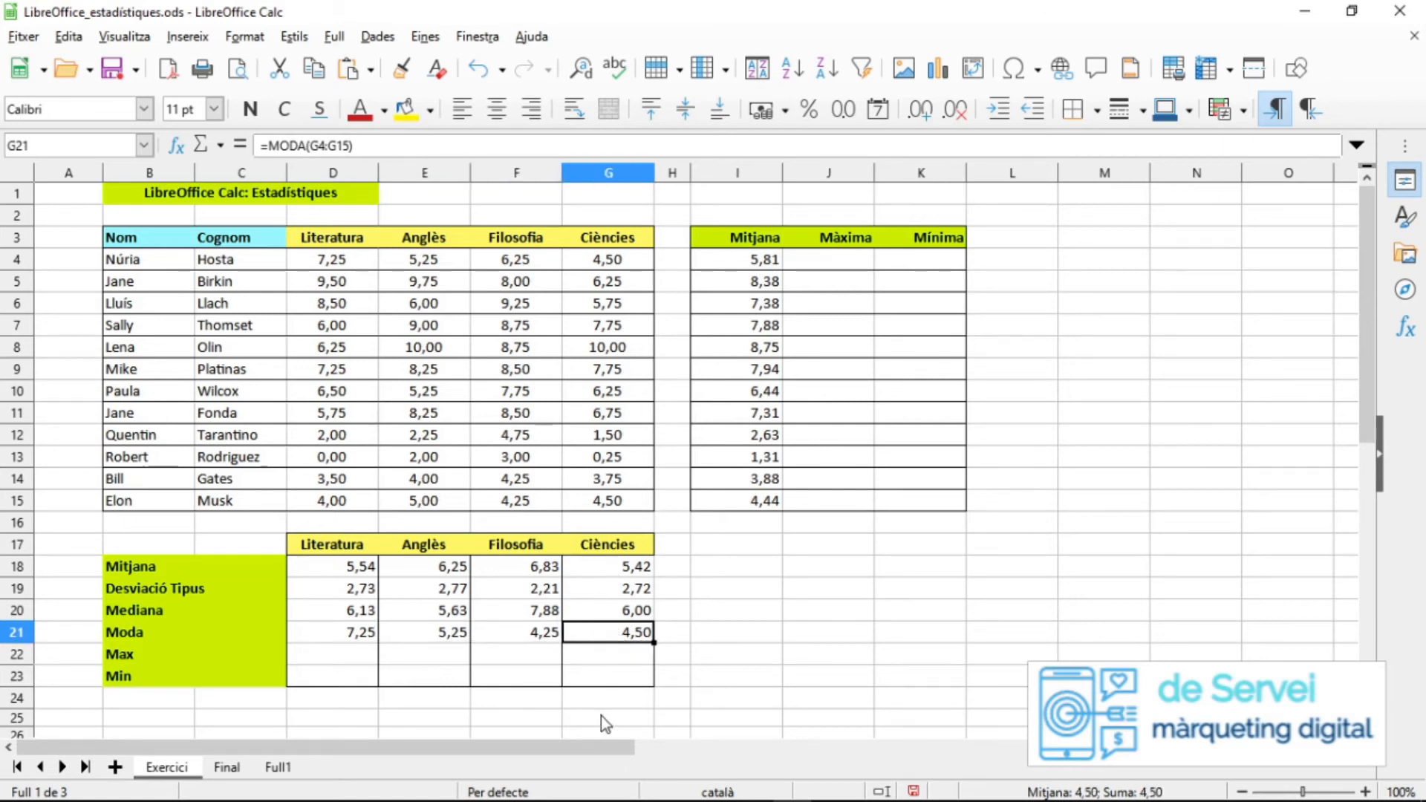
pyautogui.click(367, 657)
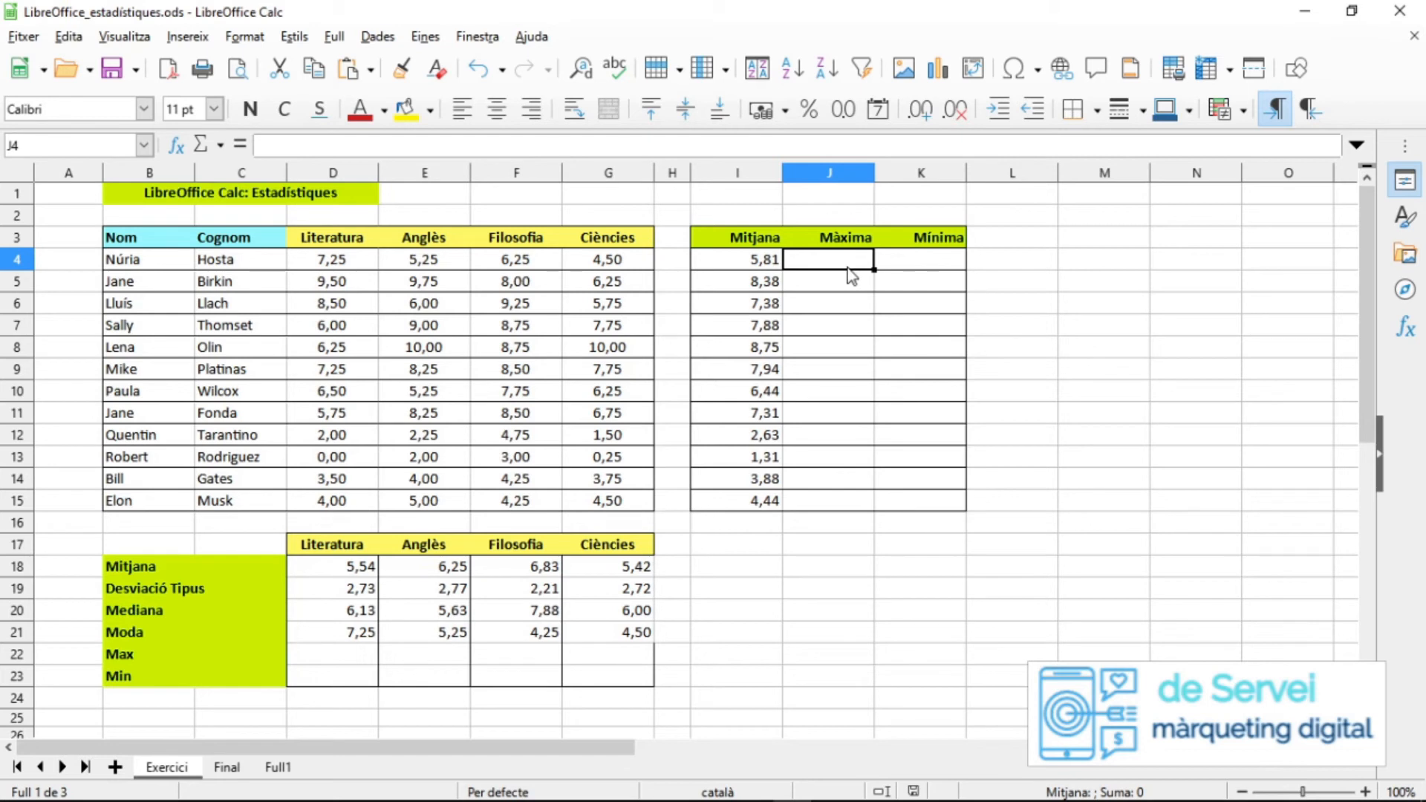
# Enter the first student's maximum grade as =MAX(D4:G4) in cell J4 and fill the formula down to J15.
pyautogui.write('=')
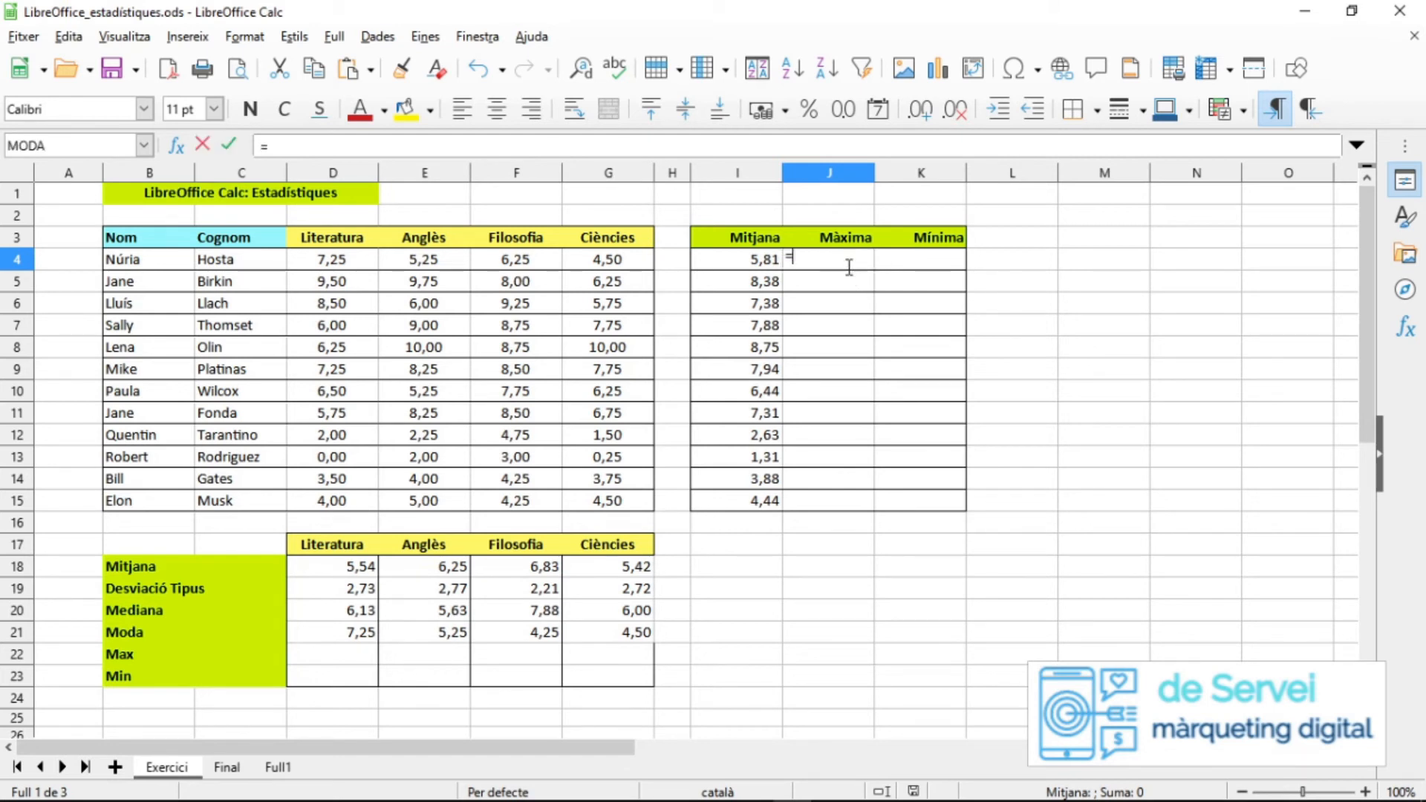
pyautogui.write('max')
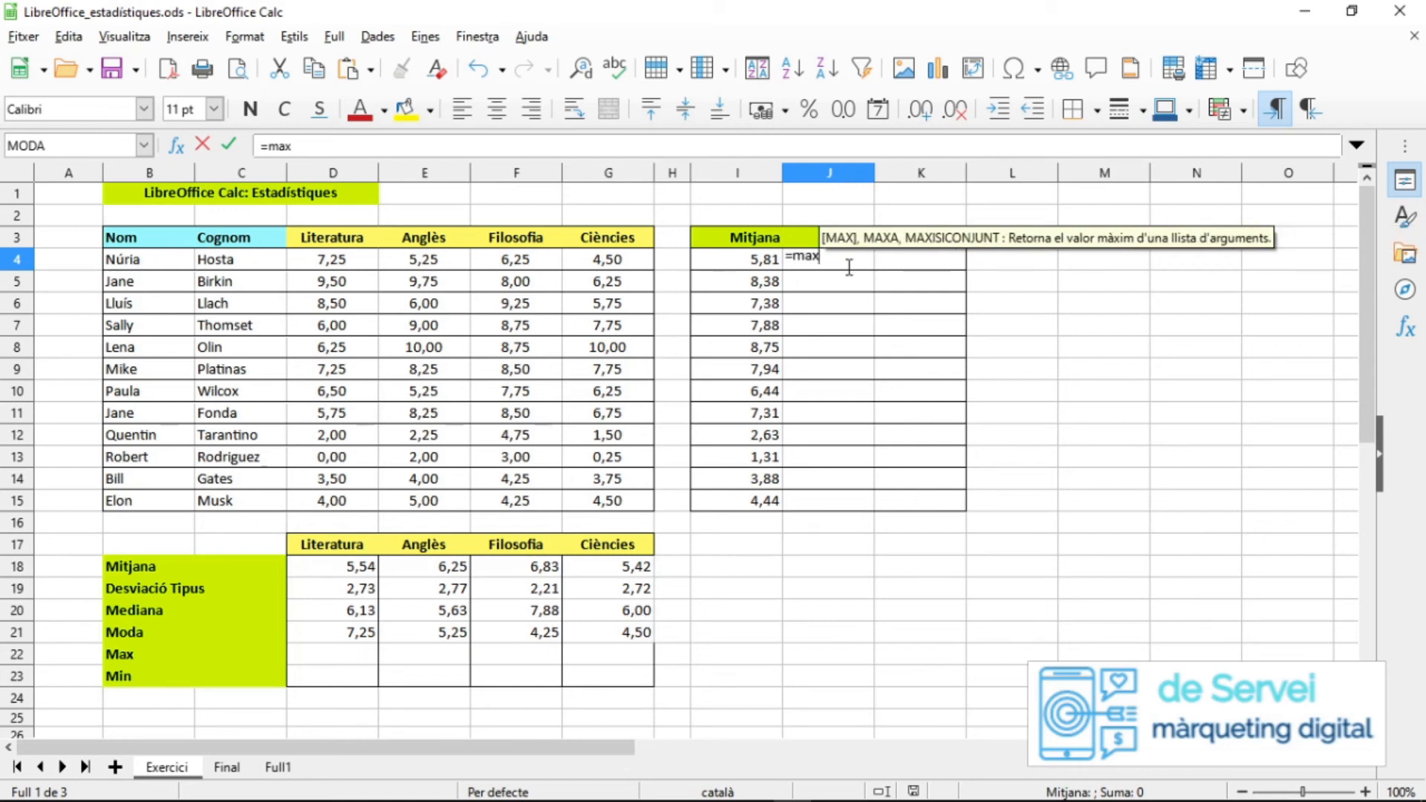
pyautogui.write('(')
pyautogui.moveTo(328, 261); pyautogui.dragTo(600, 259)
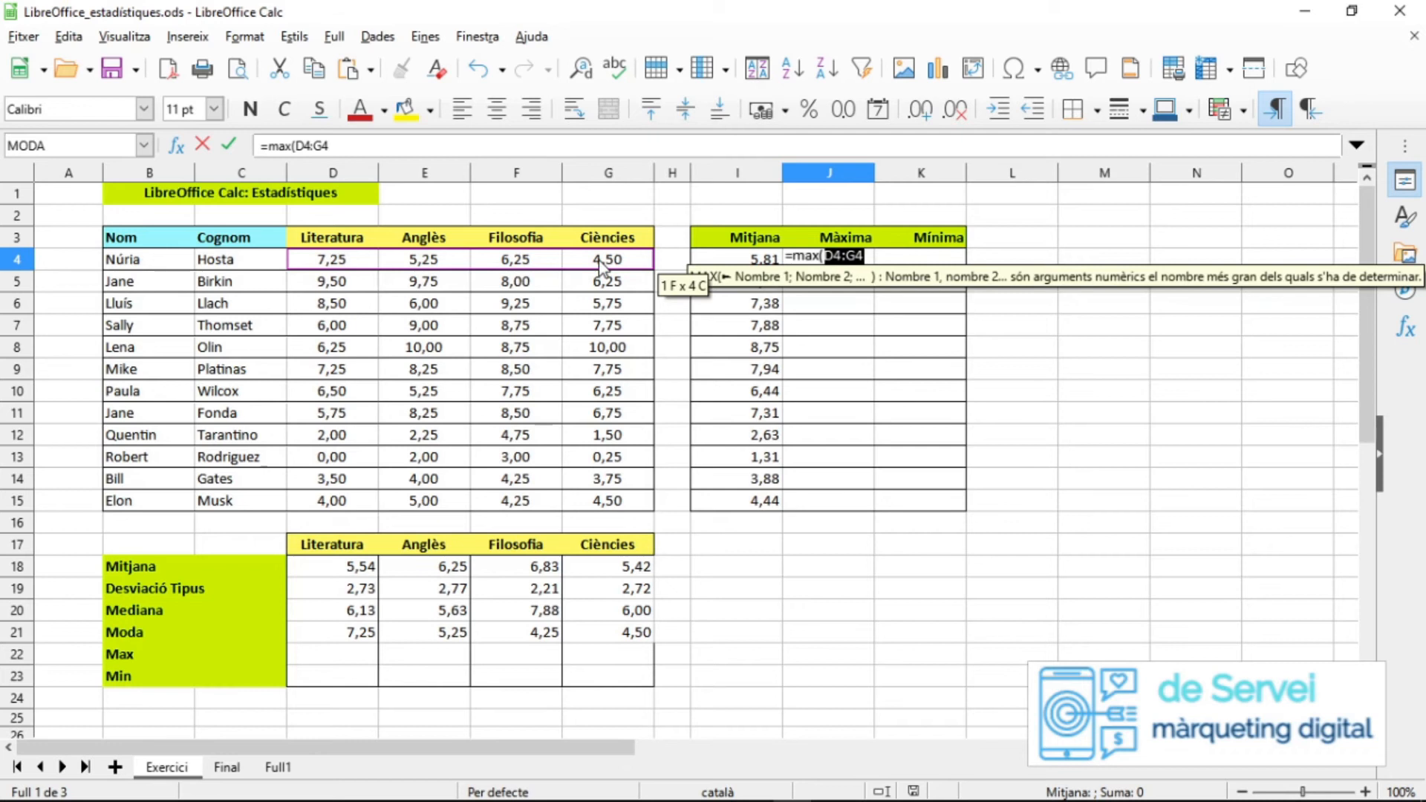
pyautogui.press('Return')
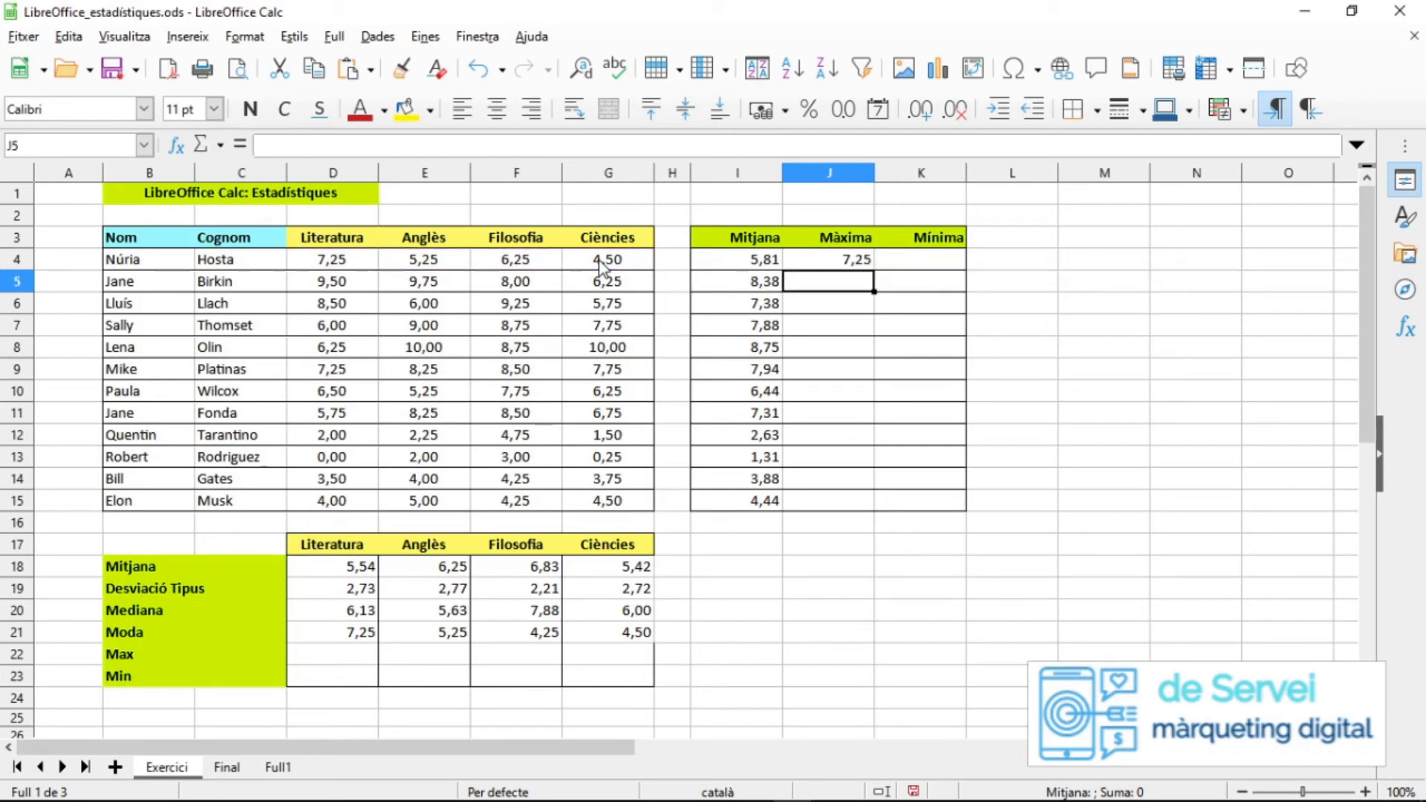
pyautogui.click(869, 265)
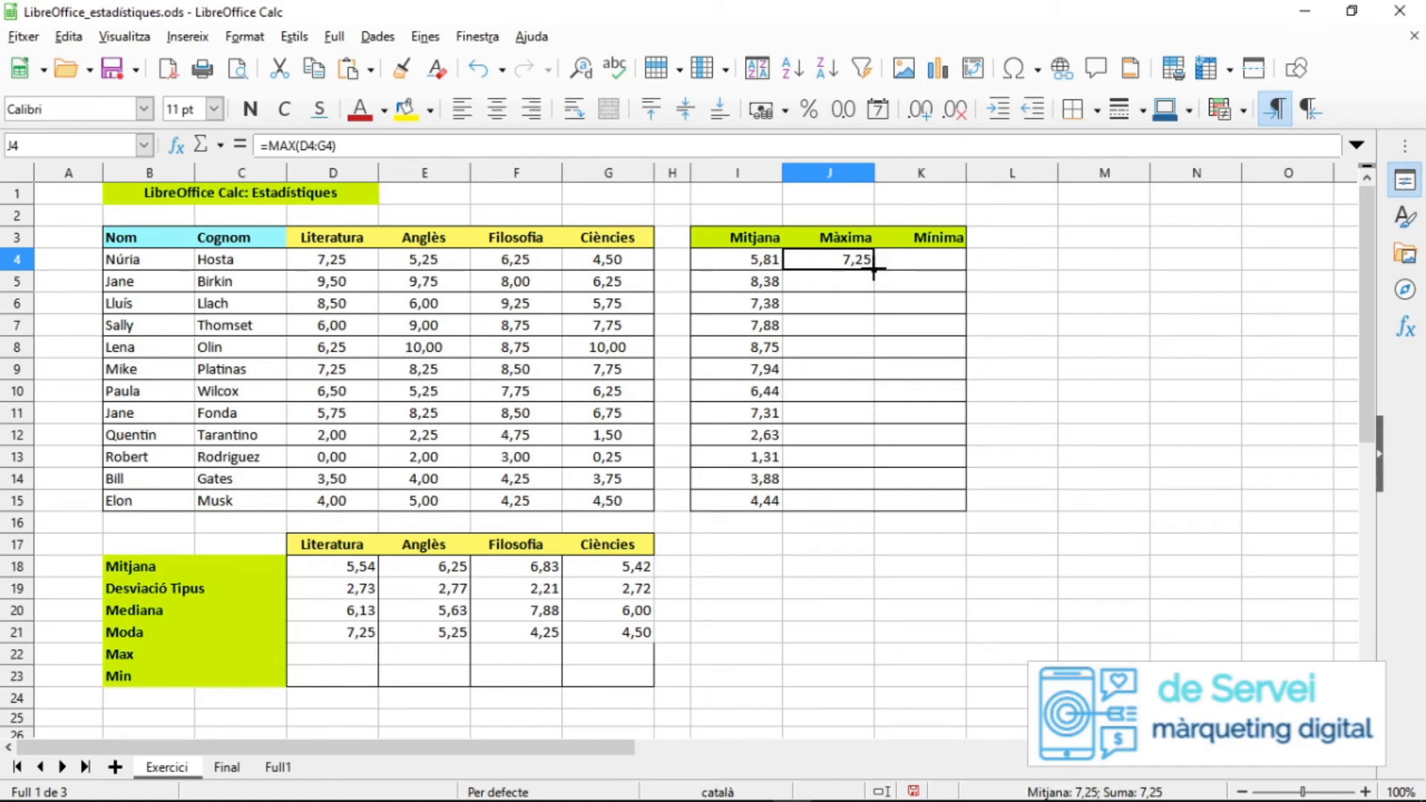
pyautogui.moveTo(873, 269); pyautogui.dragTo(871, 522)
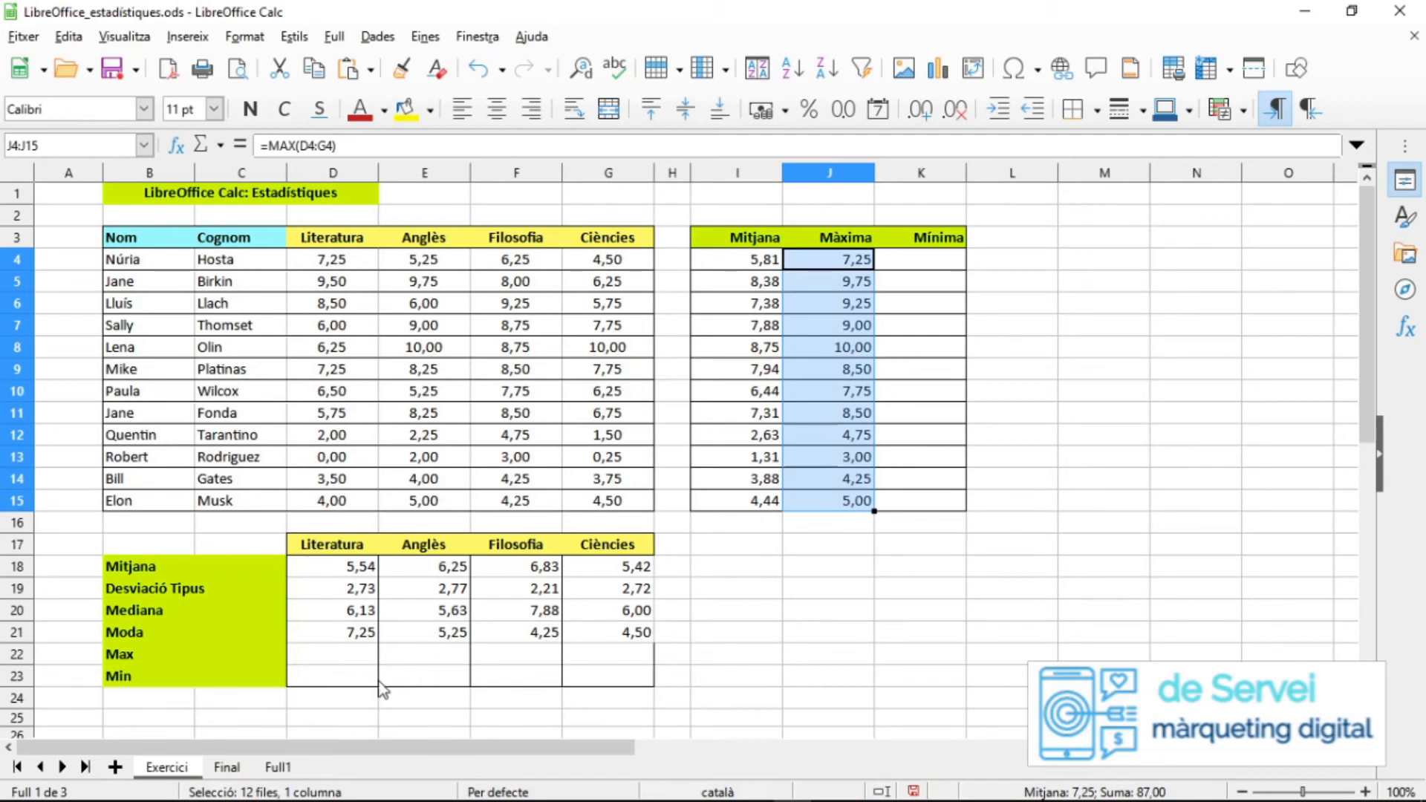
# Enter the Literatura maximum as =MAX(D4:D15) in cell D22 and fill the formula across to G22.
pyautogui.click(352, 655)
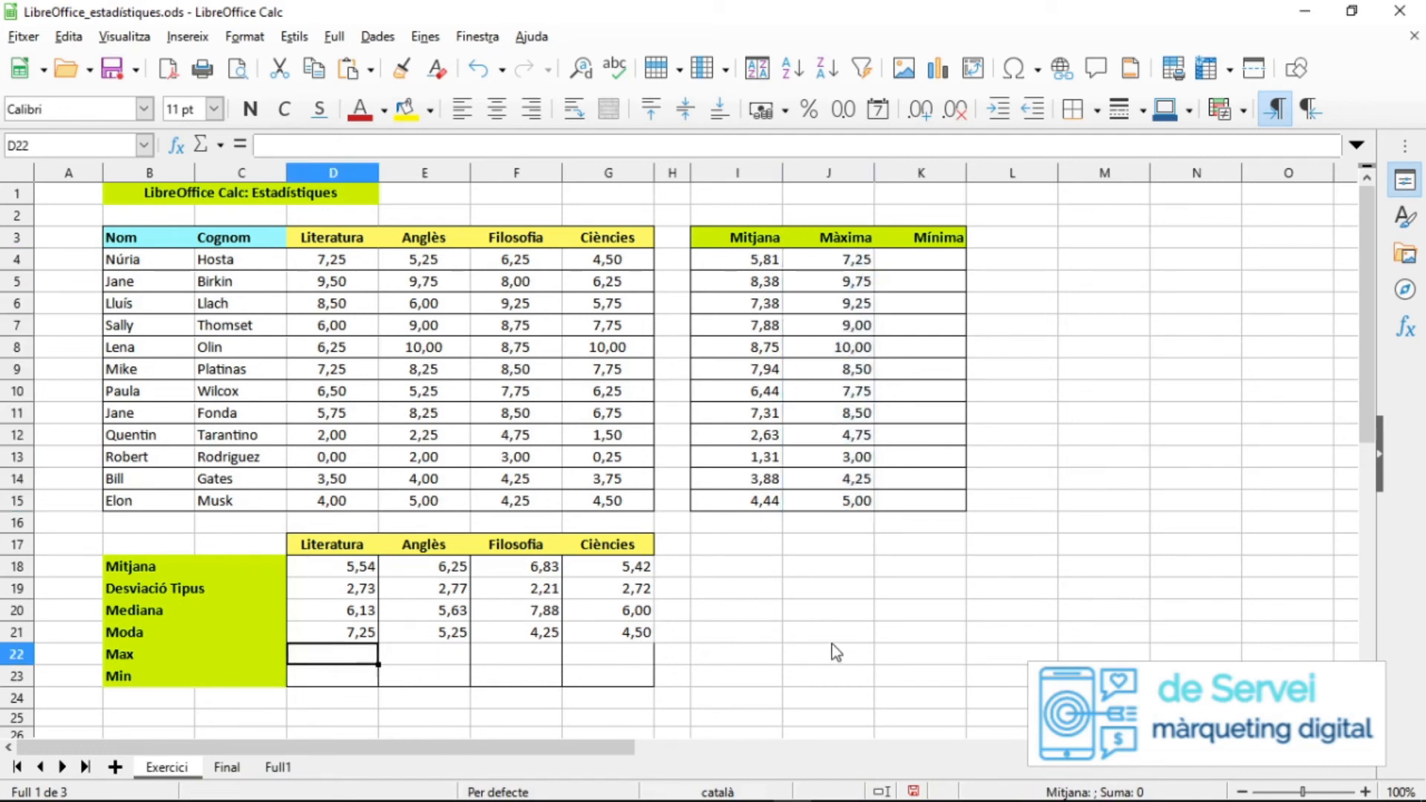
pyautogui.write('=max(')
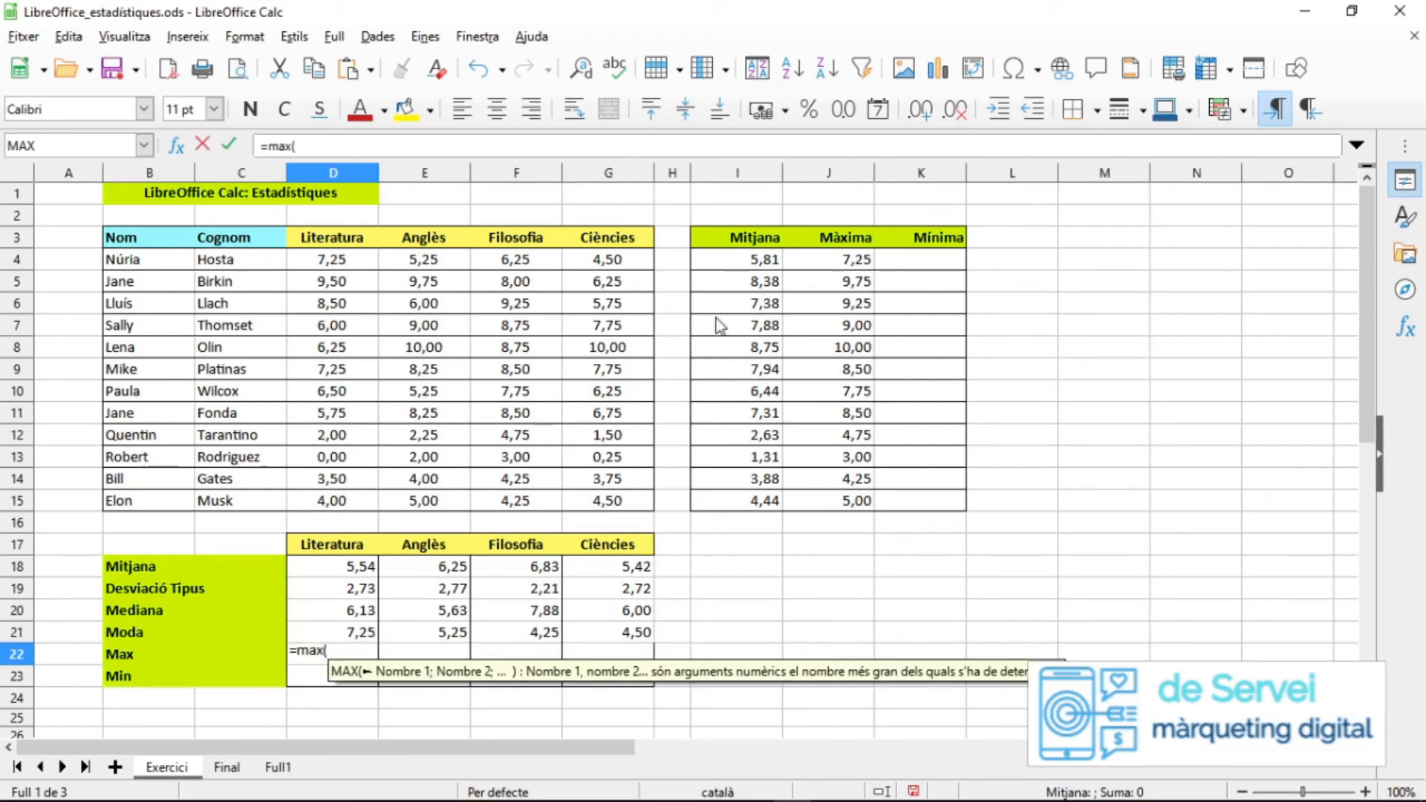
pyautogui.click(354, 266)
pyautogui.moveTo(351, 266); pyautogui.dragTo(354, 498)
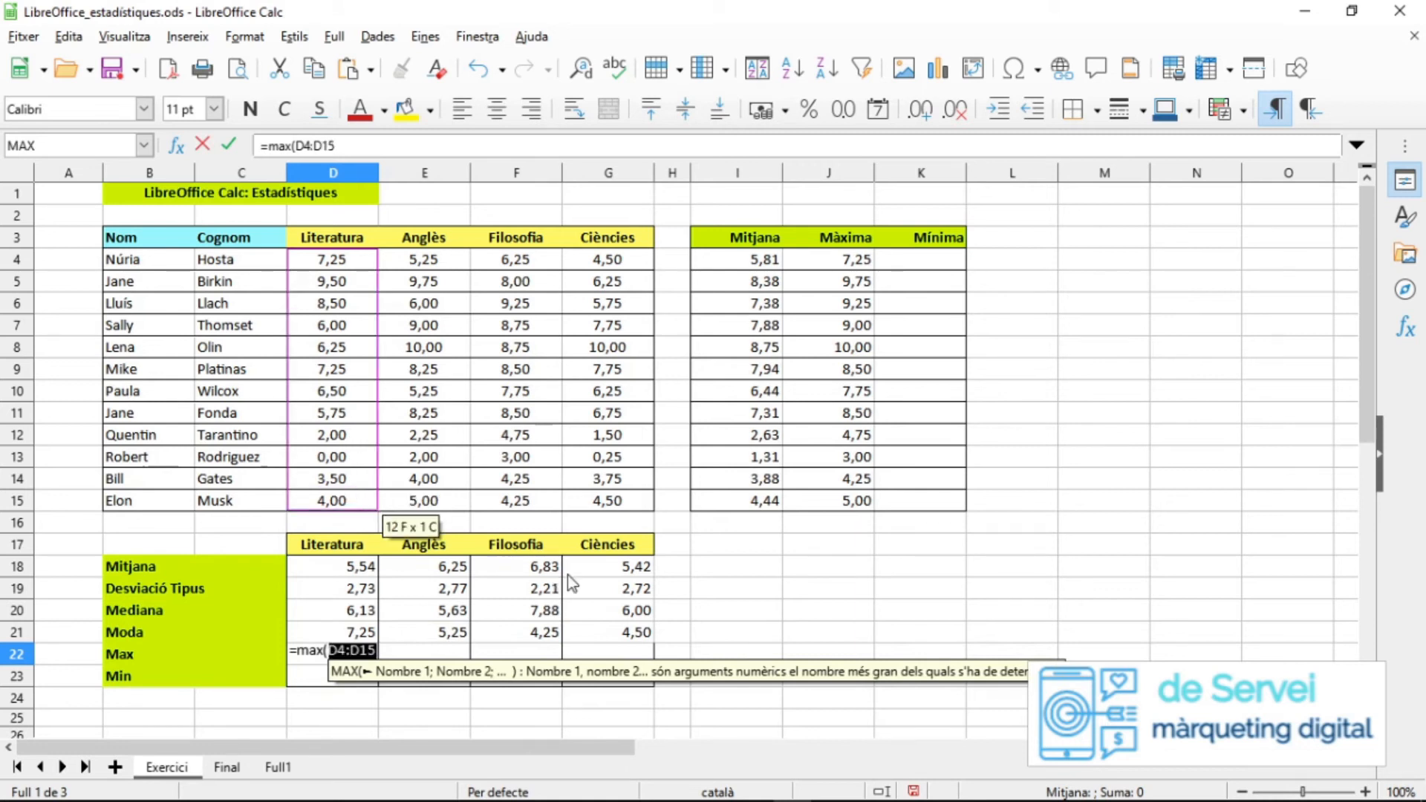
pyautogui.press('Return')
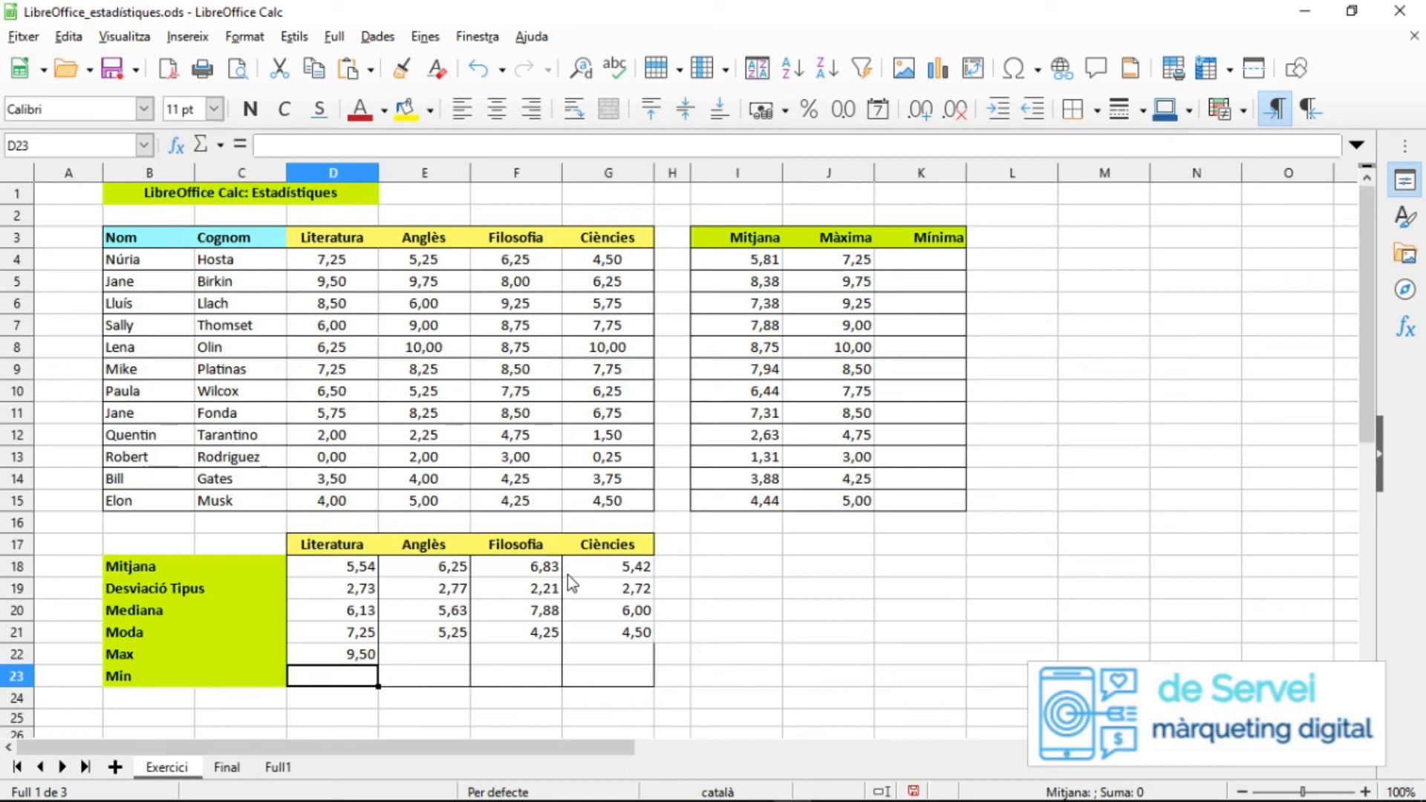
pyautogui.click(334, 658)
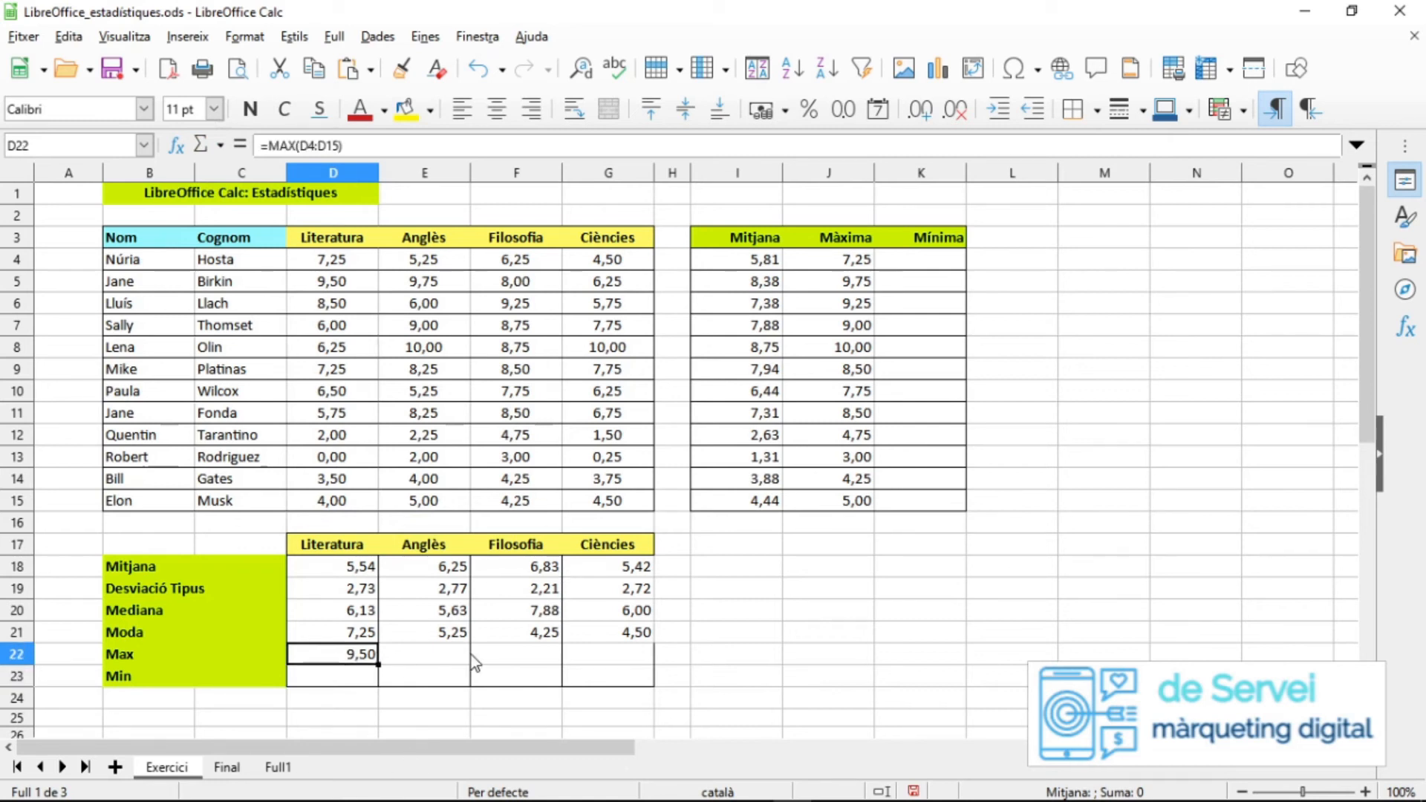
pyautogui.moveTo(379, 664); pyautogui.dragTo(622, 656)
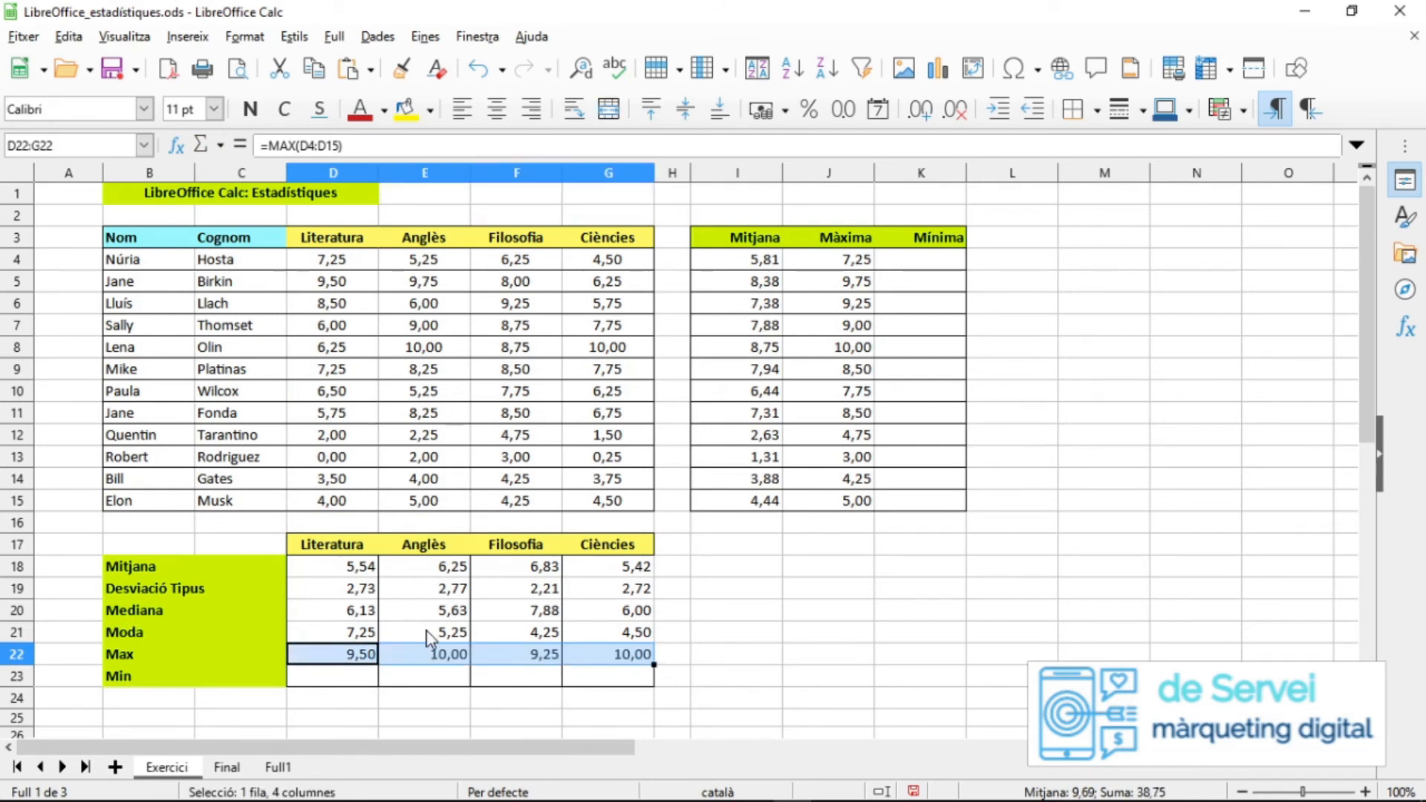
pyautogui.click(658, 656)
pyautogui.click(349, 656)
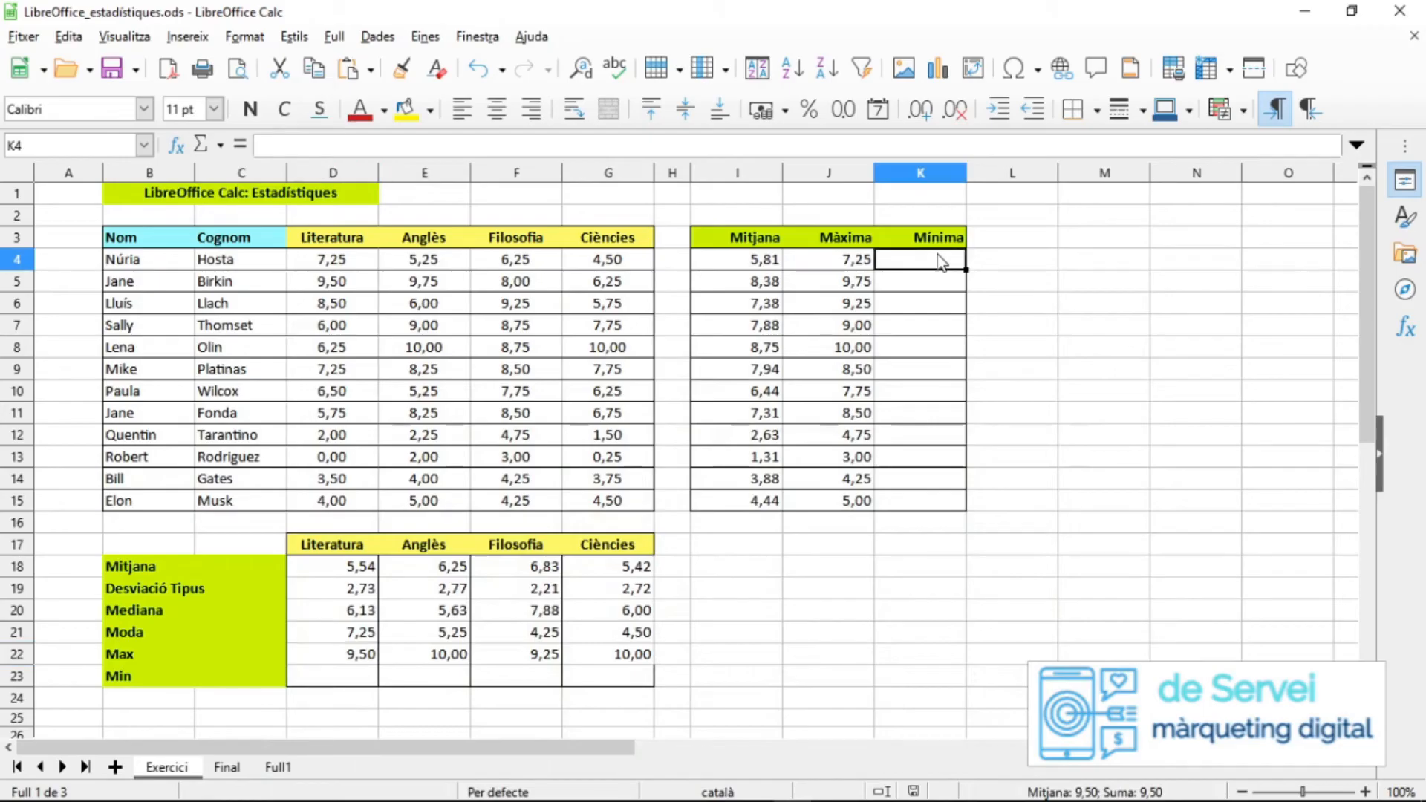
# Enter the first student's minimum grade as =MIN(D4:G4) in cell K4.
pyautogui.click(940, 262)
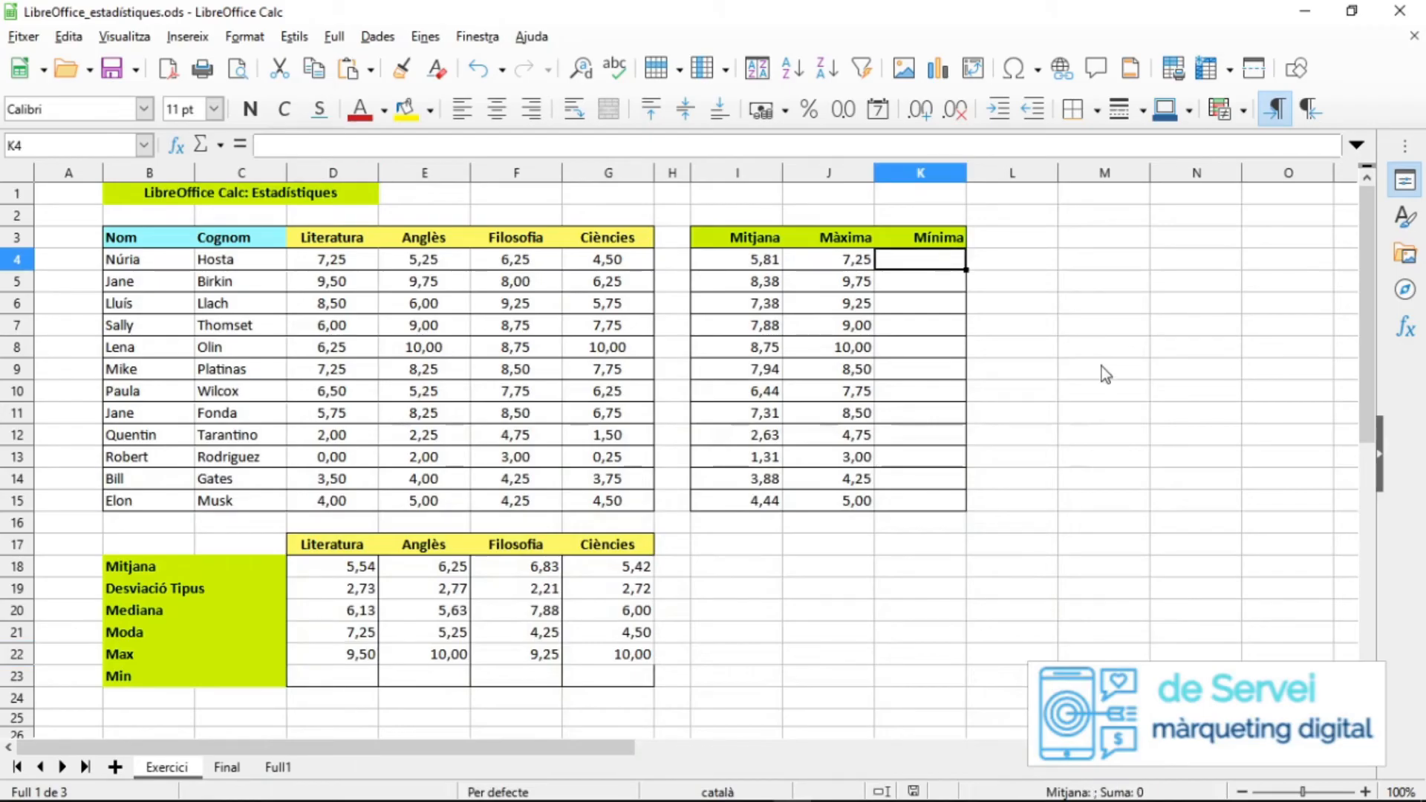
pyautogui.write('=')
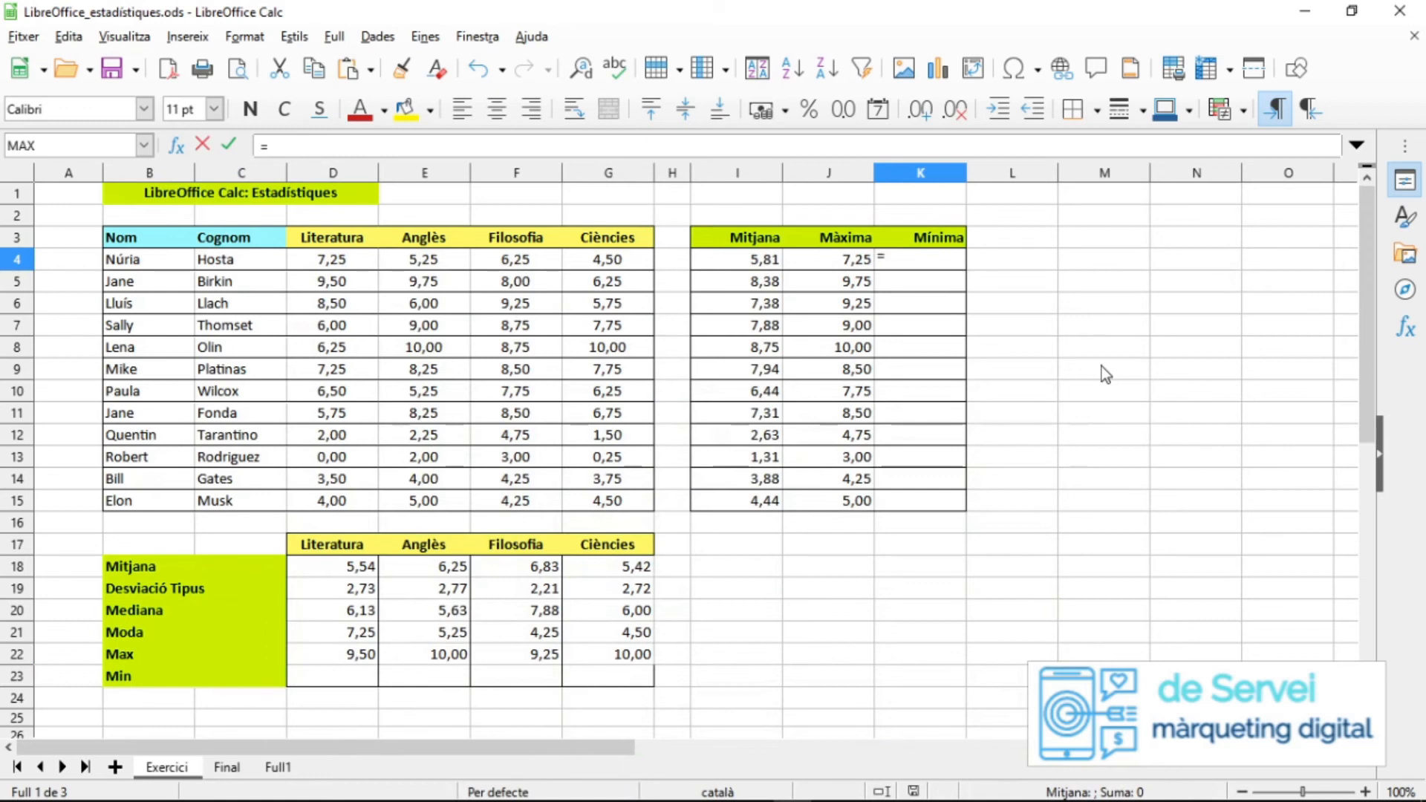
pyautogui.write('(')
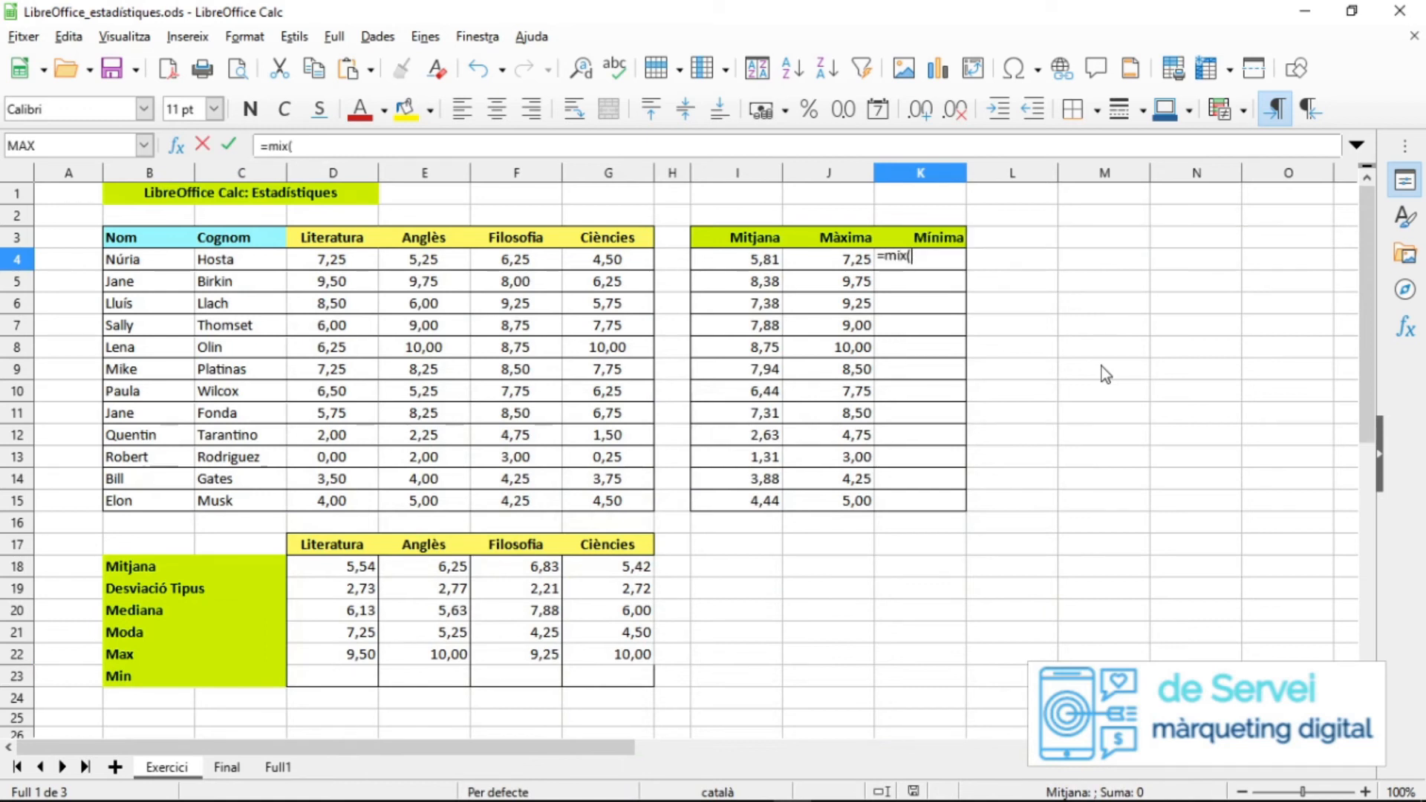
pyautogui.press('BackSpace')
pyautogui.press('BackSpace')
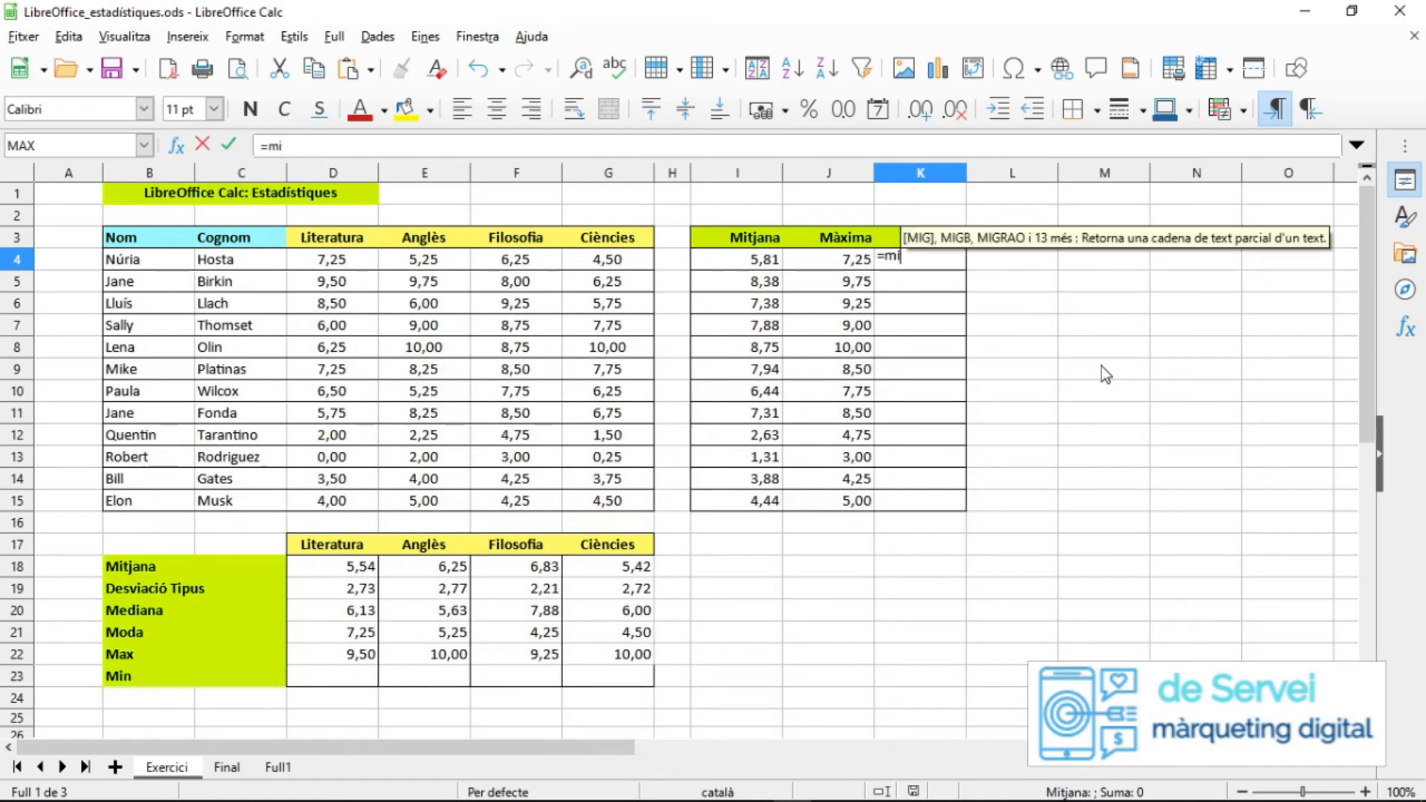
pyautogui.write('n')
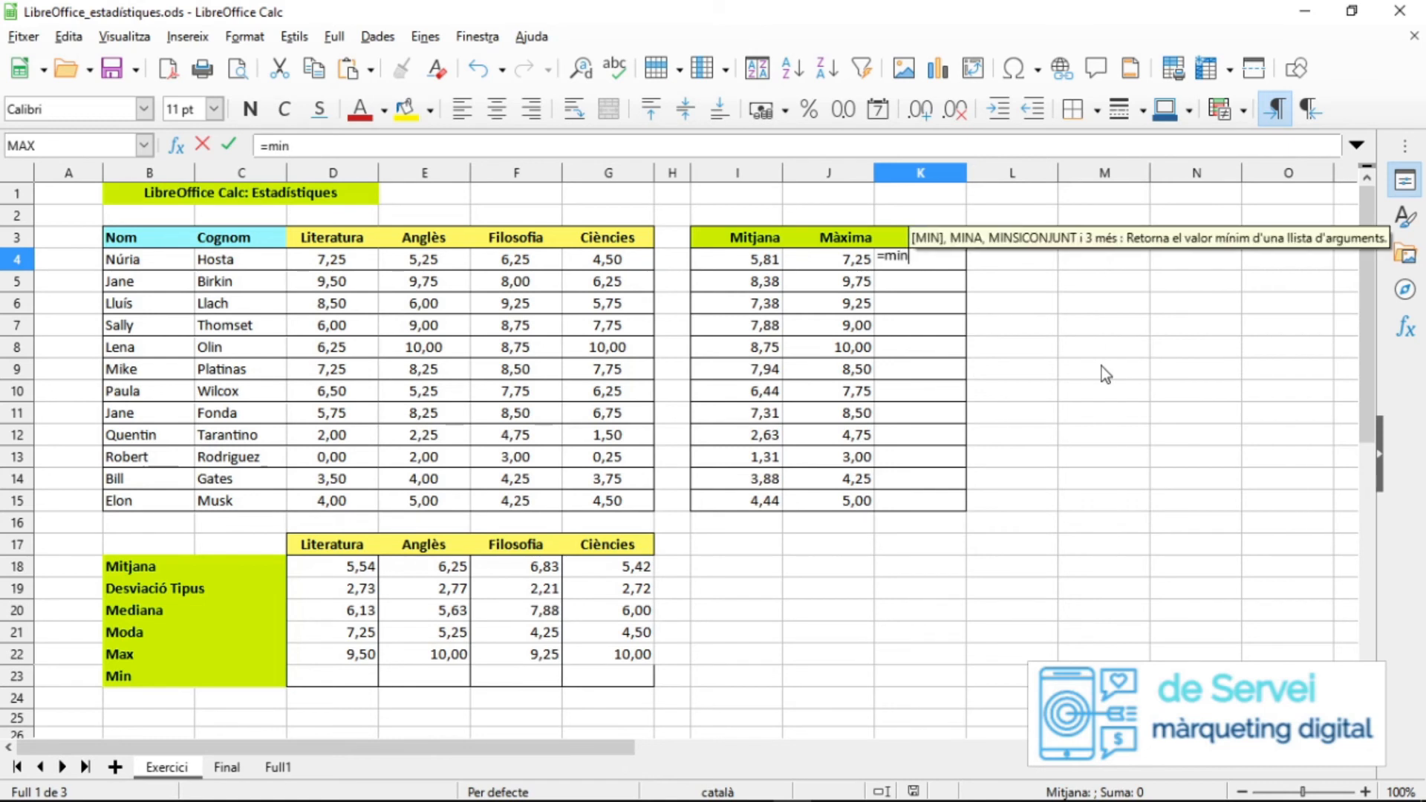
pyautogui.write('(')
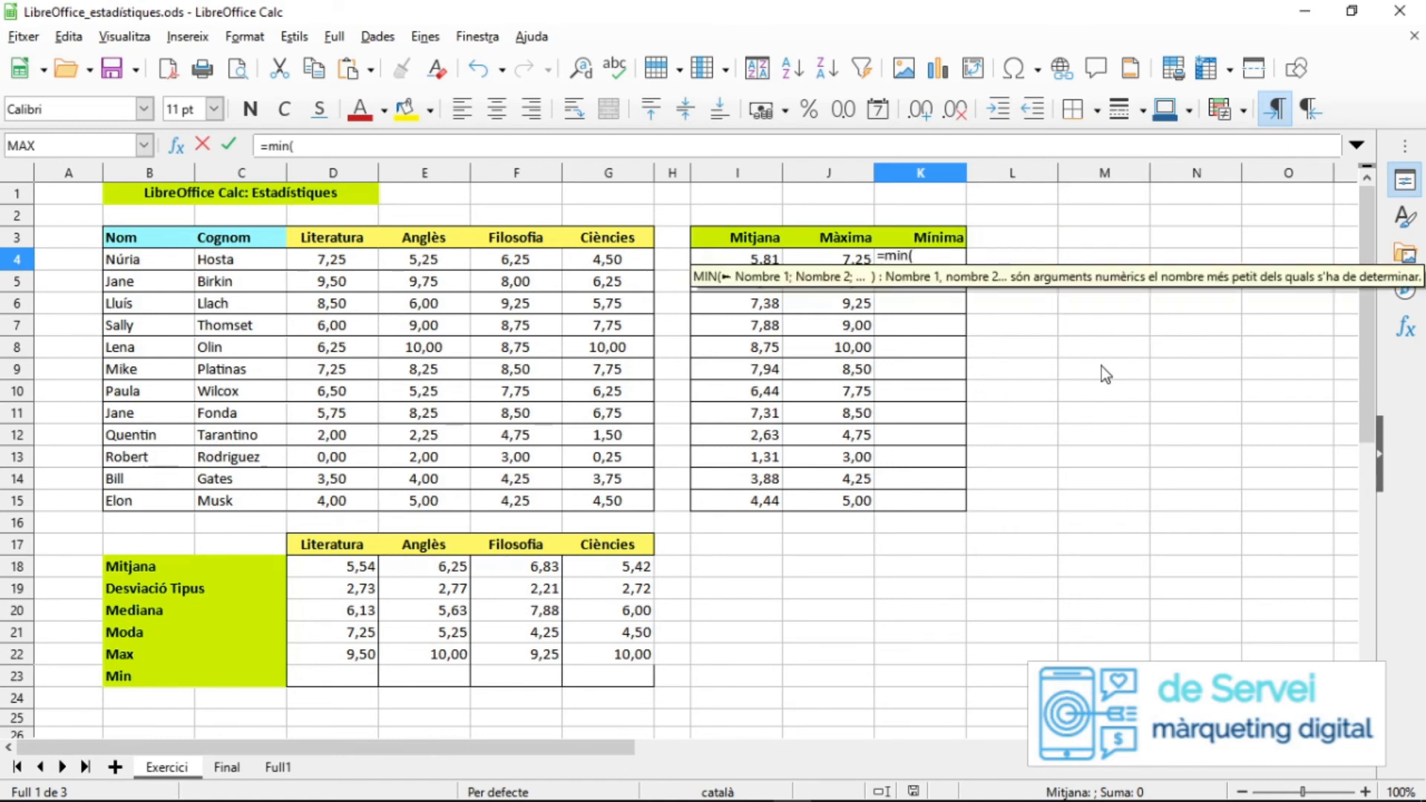
pyautogui.moveTo(309, 265); pyautogui.dragTo(564, 265)
pyautogui.press('Return')
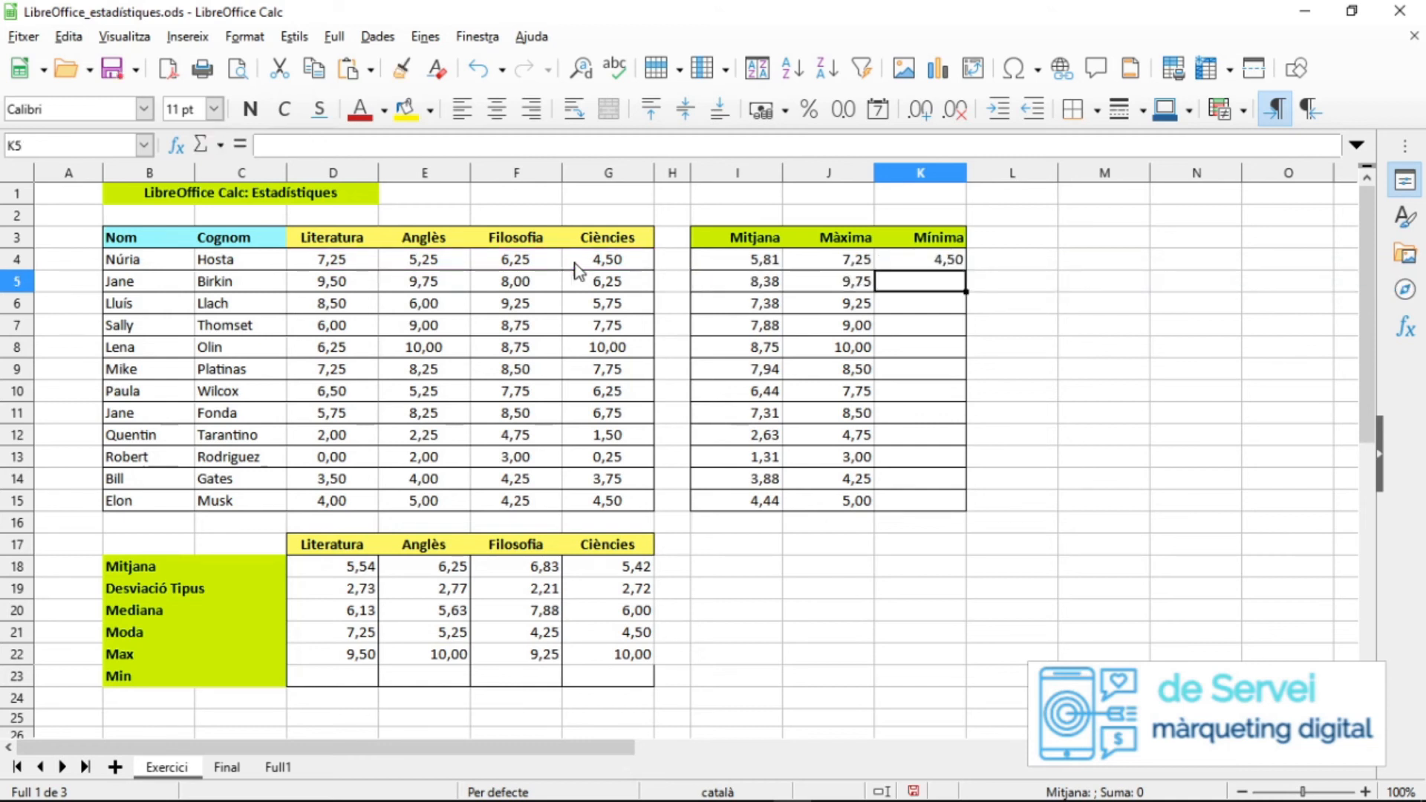
# Fill the minimum-grade formula from K4 down to K15 for the remaining students.
pyautogui.scroll(-1, 568, 265)
pyautogui.moveTo(1360, 236); pyautogui.dragTo(1360, 208)
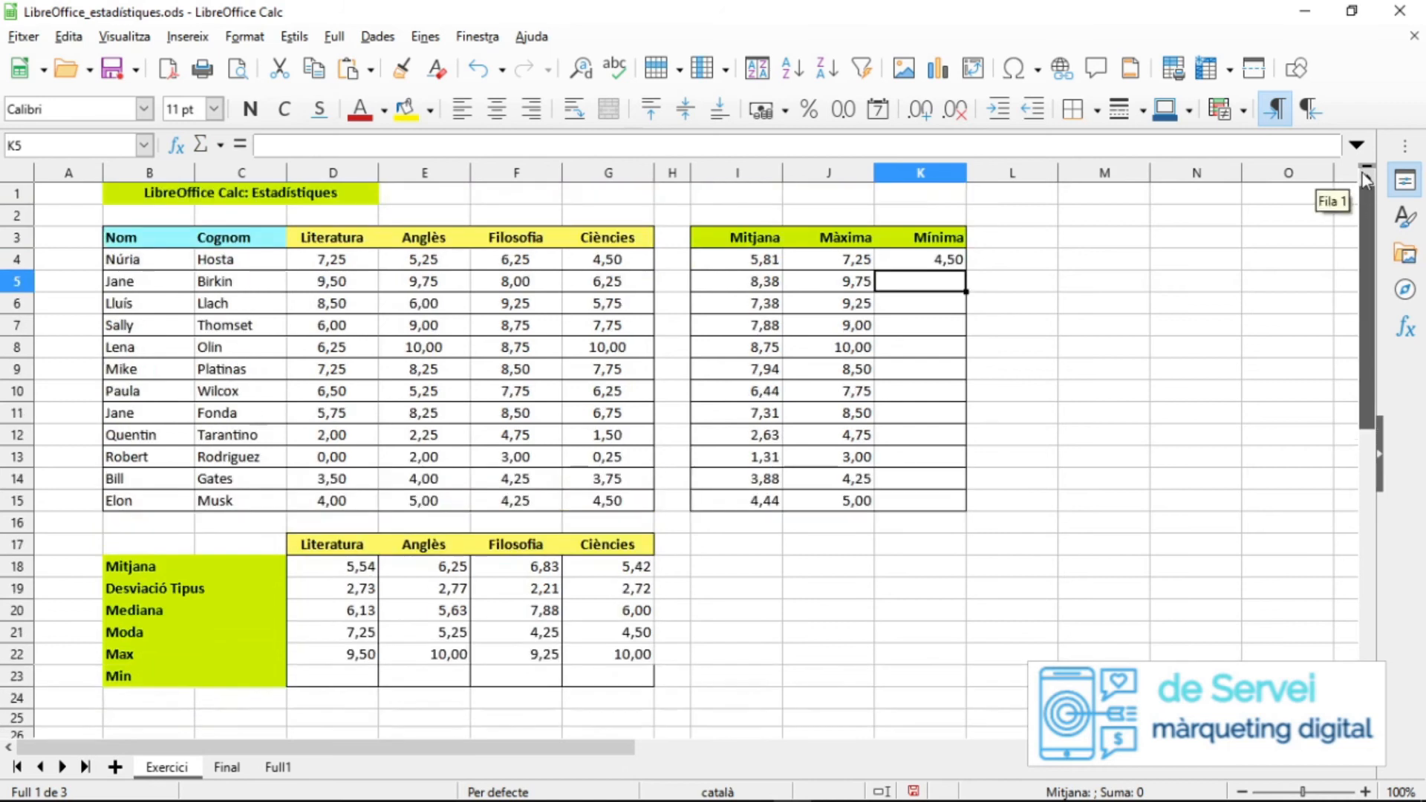
pyautogui.press('Up')
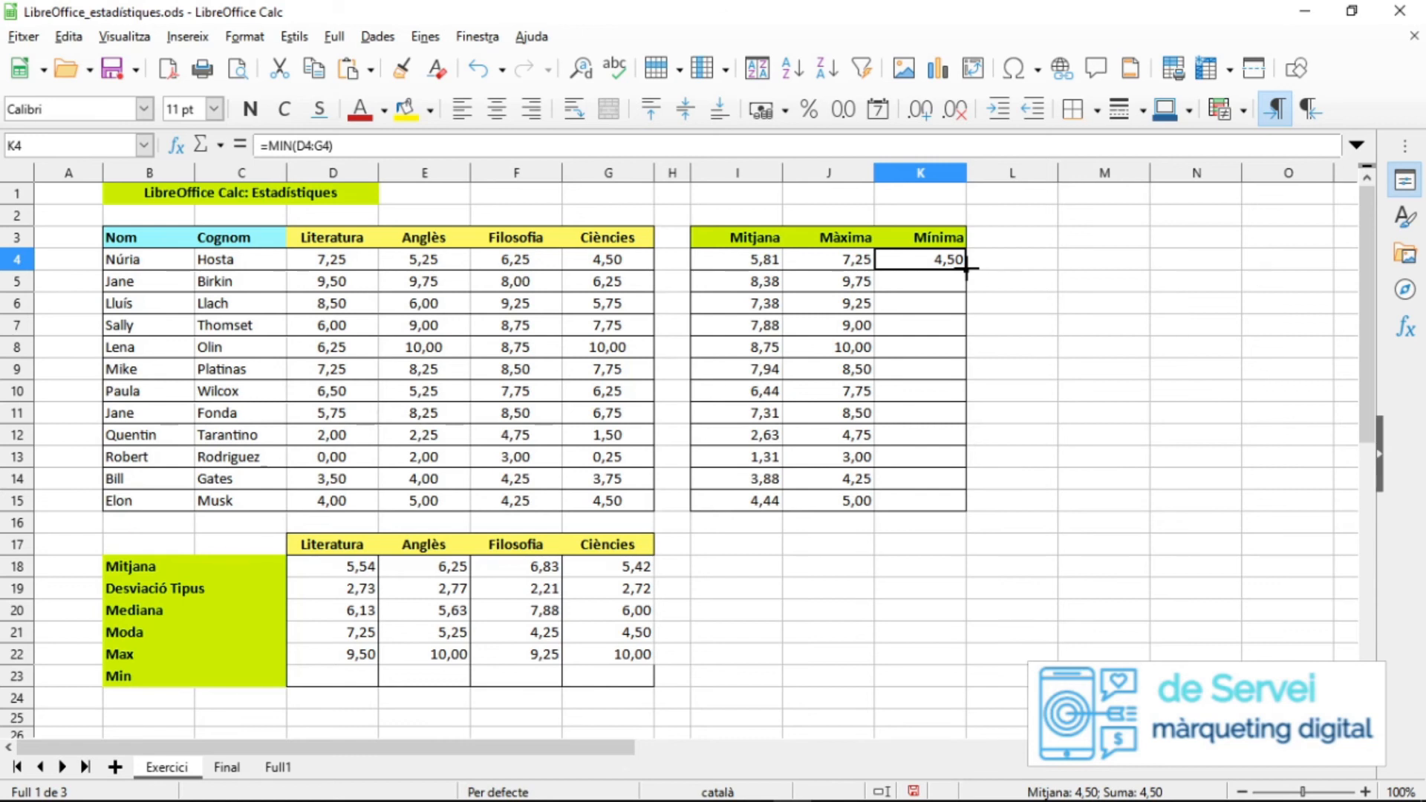
pyautogui.moveTo(966, 270); pyautogui.dragTo(966, 511)
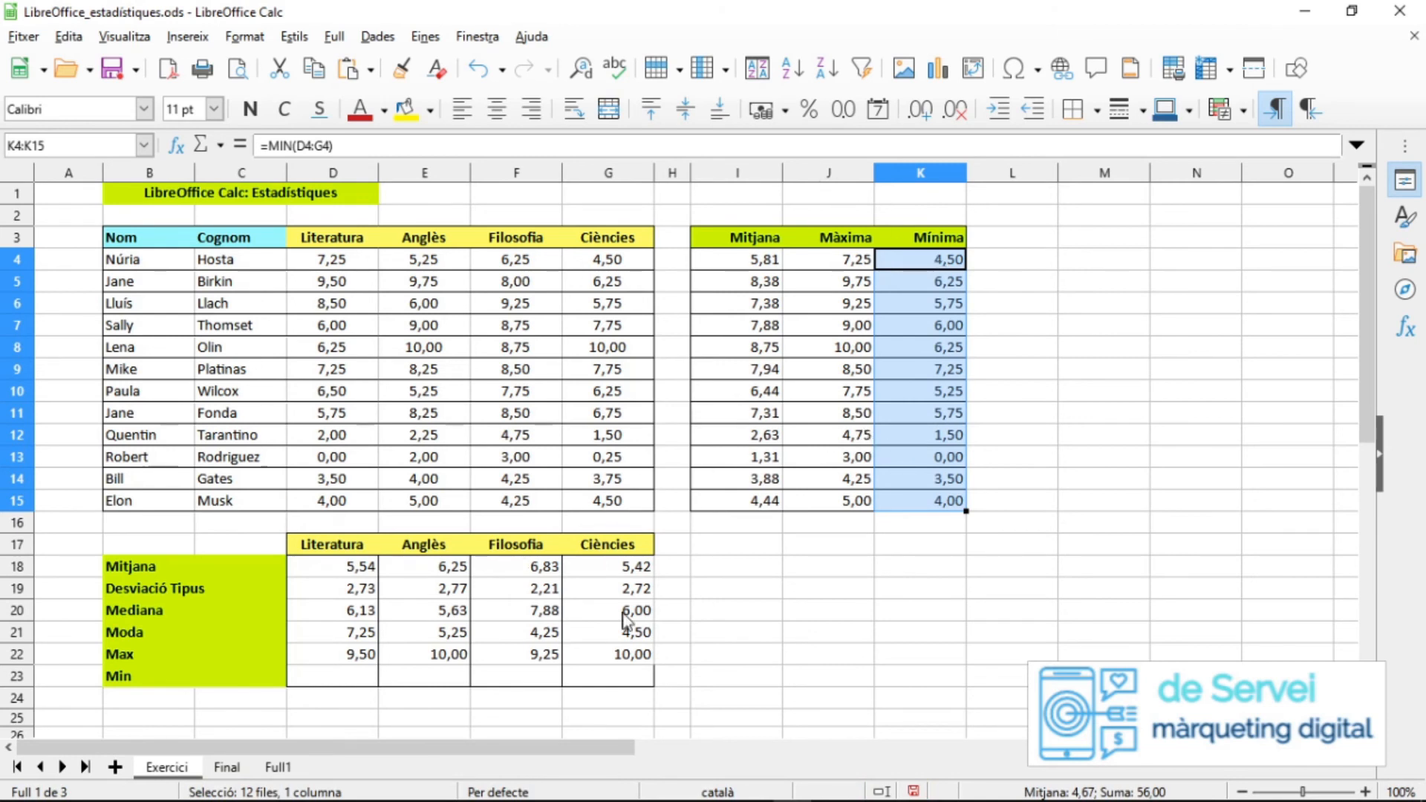
# Enter the Literatura minimum as =MIN(D4:D15) in cell D23 and fill the formula across to G23.
pyautogui.click(335, 674)
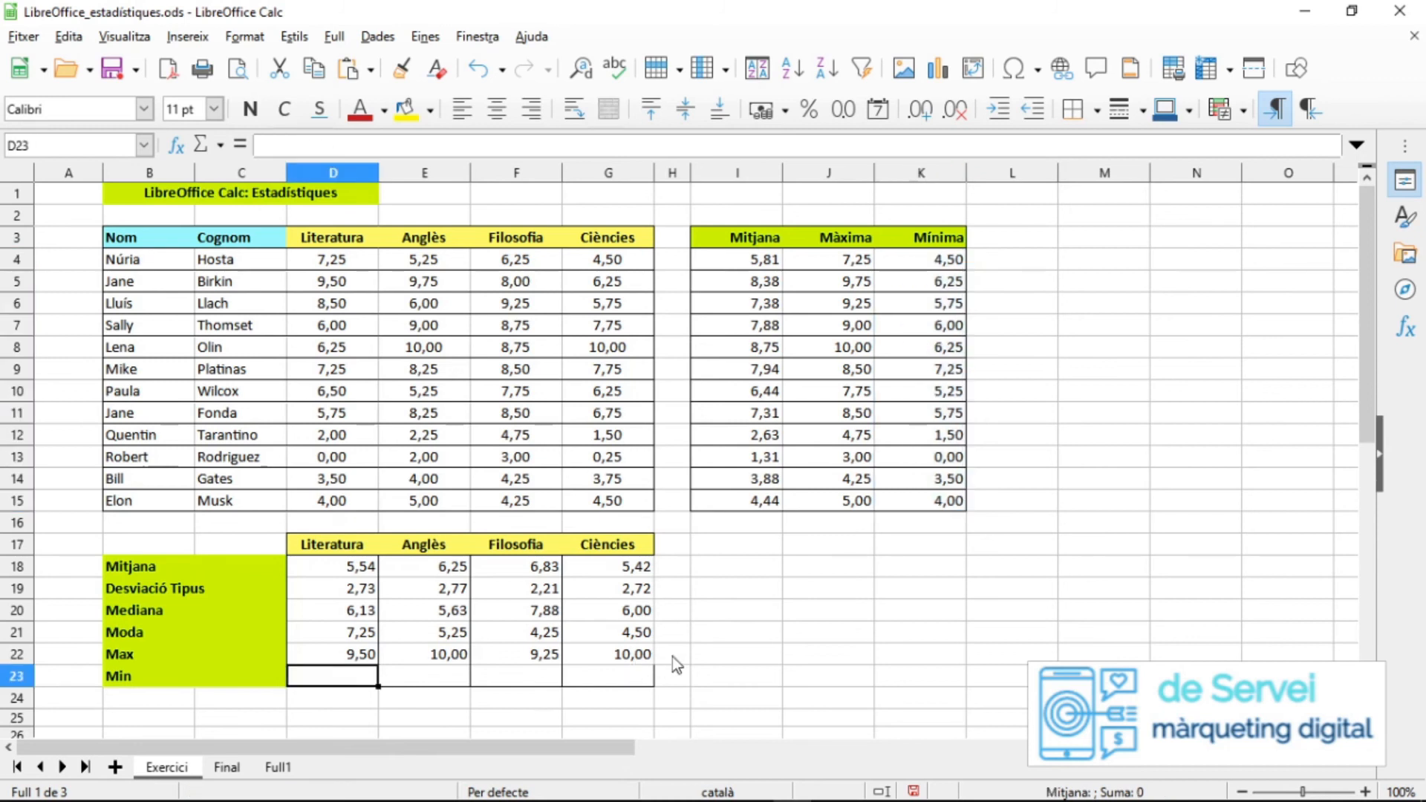
pyautogui.write('=')
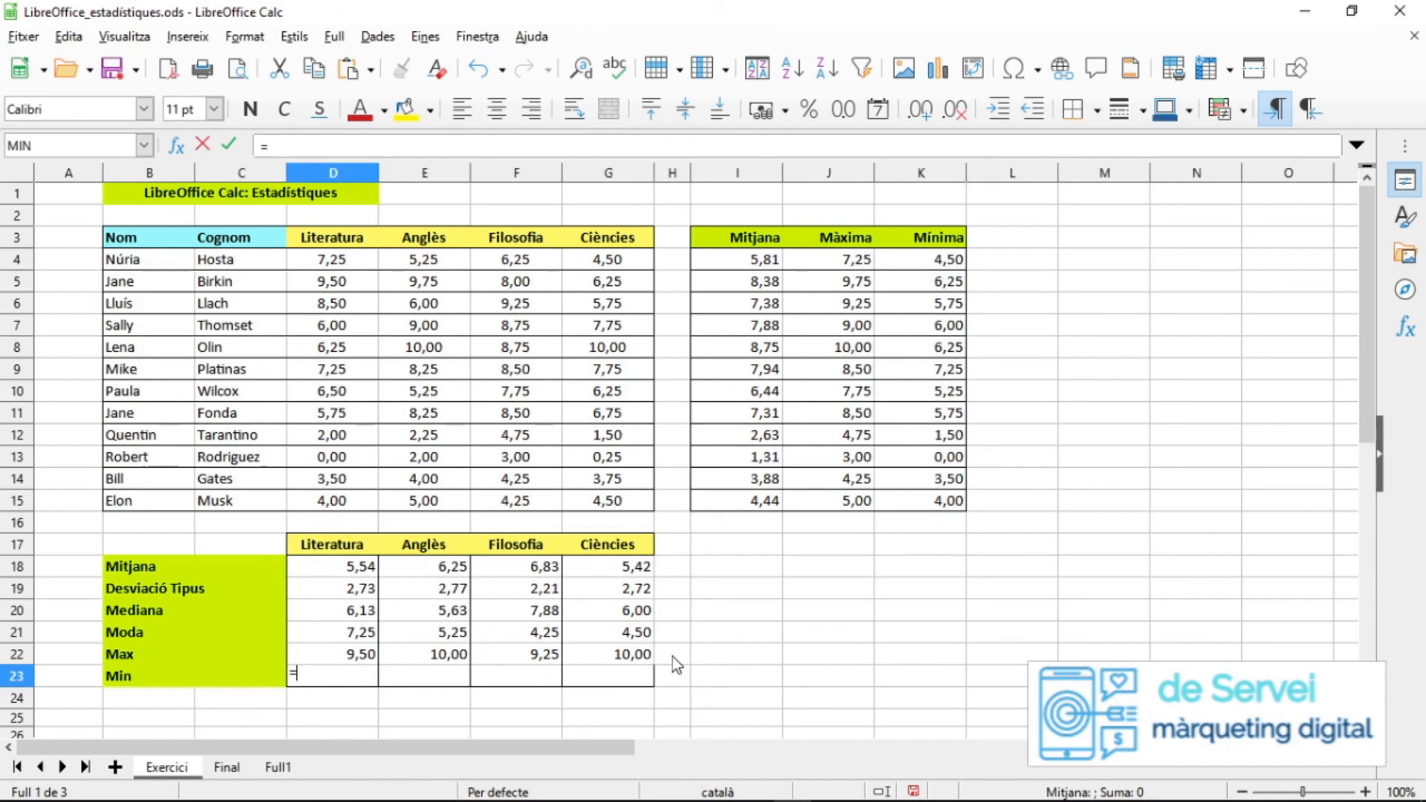
pyautogui.write('min(')
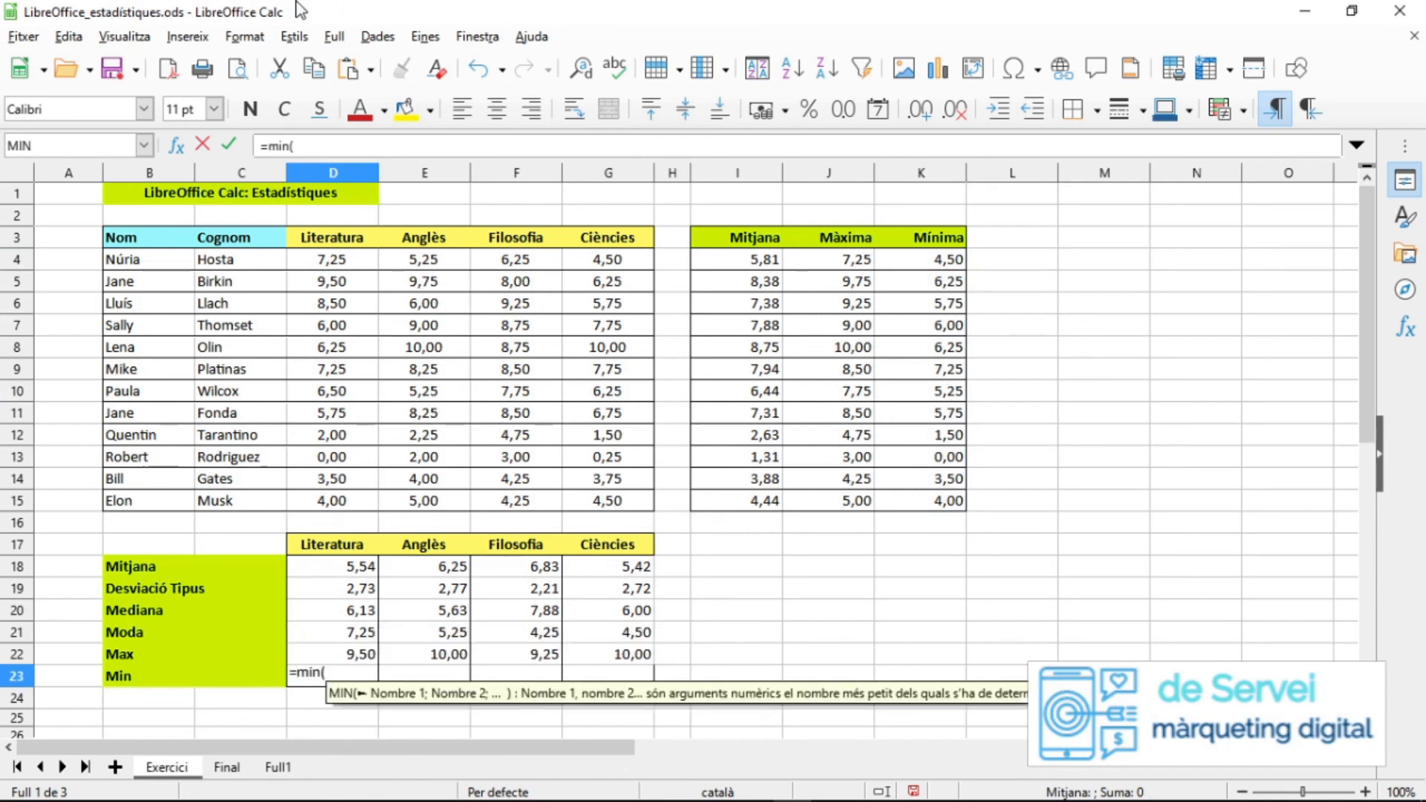
pyautogui.click(325, 261)
pyautogui.moveTo(341, 401); pyautogui.dragTo(458, 526)
pyautogui.press('Return')
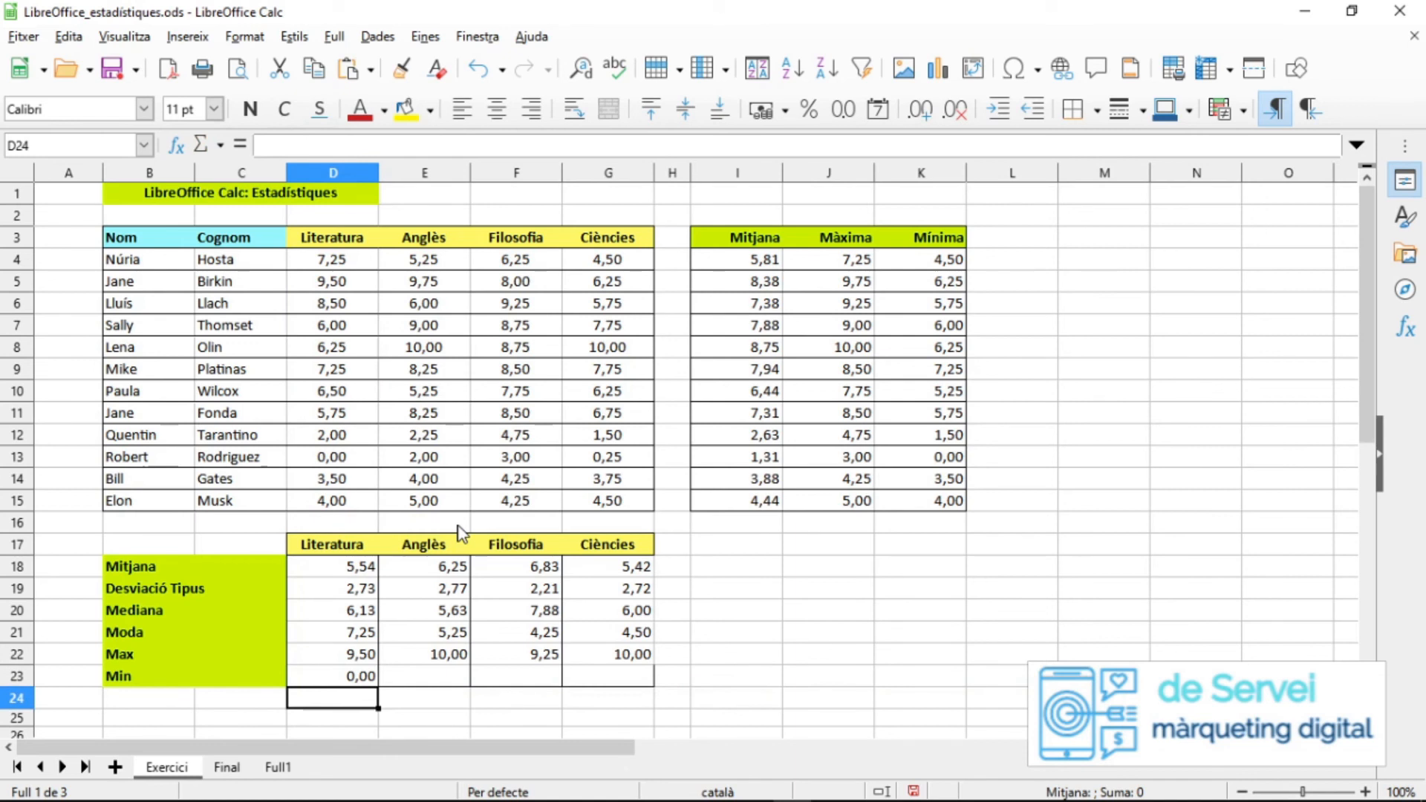
pyautogui.click(347, 682)
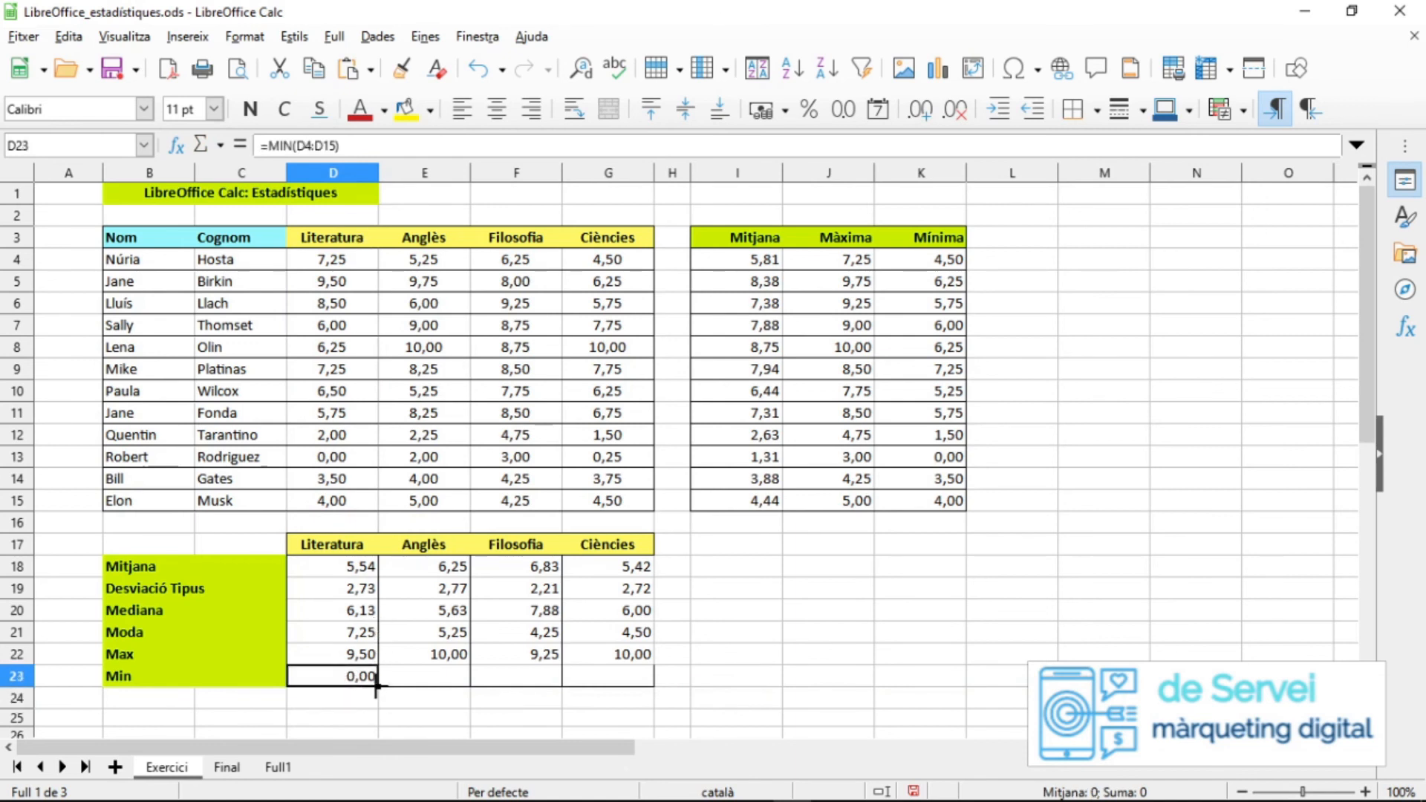
pyautogui.moveTo(377, 686); pyautogui.dragTo(639, 681)
pyautogui.click(617, 587)
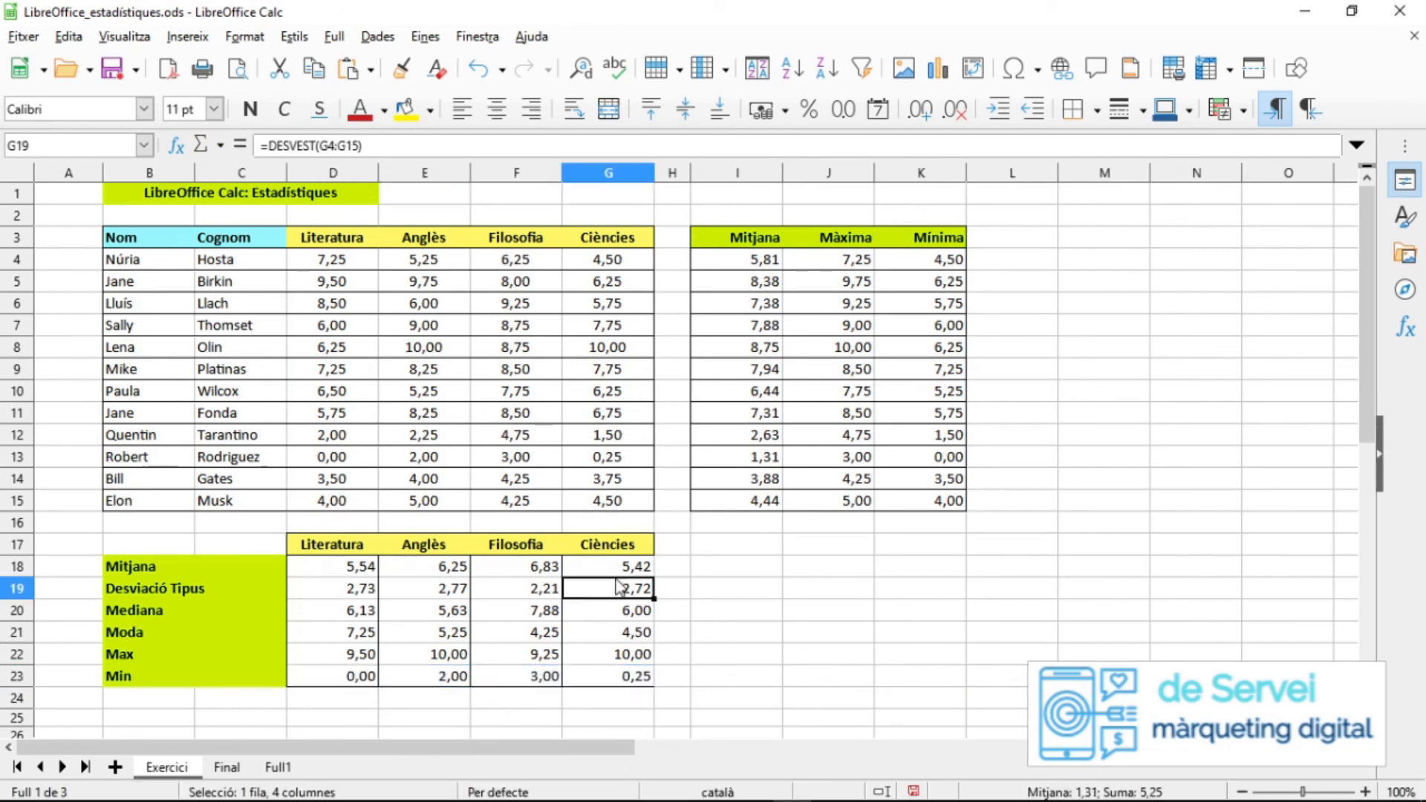
# Add a right-side border to the Ciències statistics cells G18:G23.
pyautogui.click(614, 674)
pyautogui.click(612, 570)
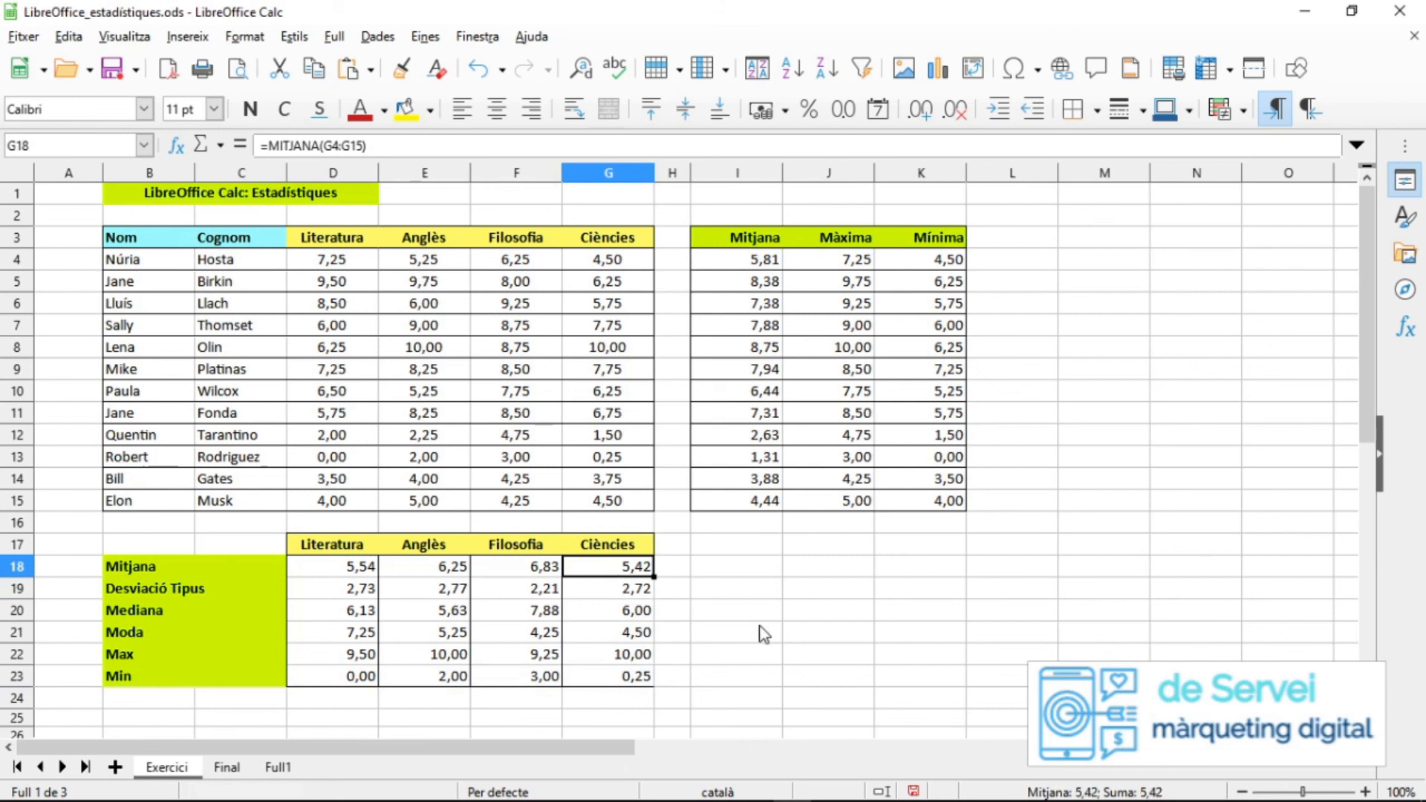
pyautogui.click(630, 592)
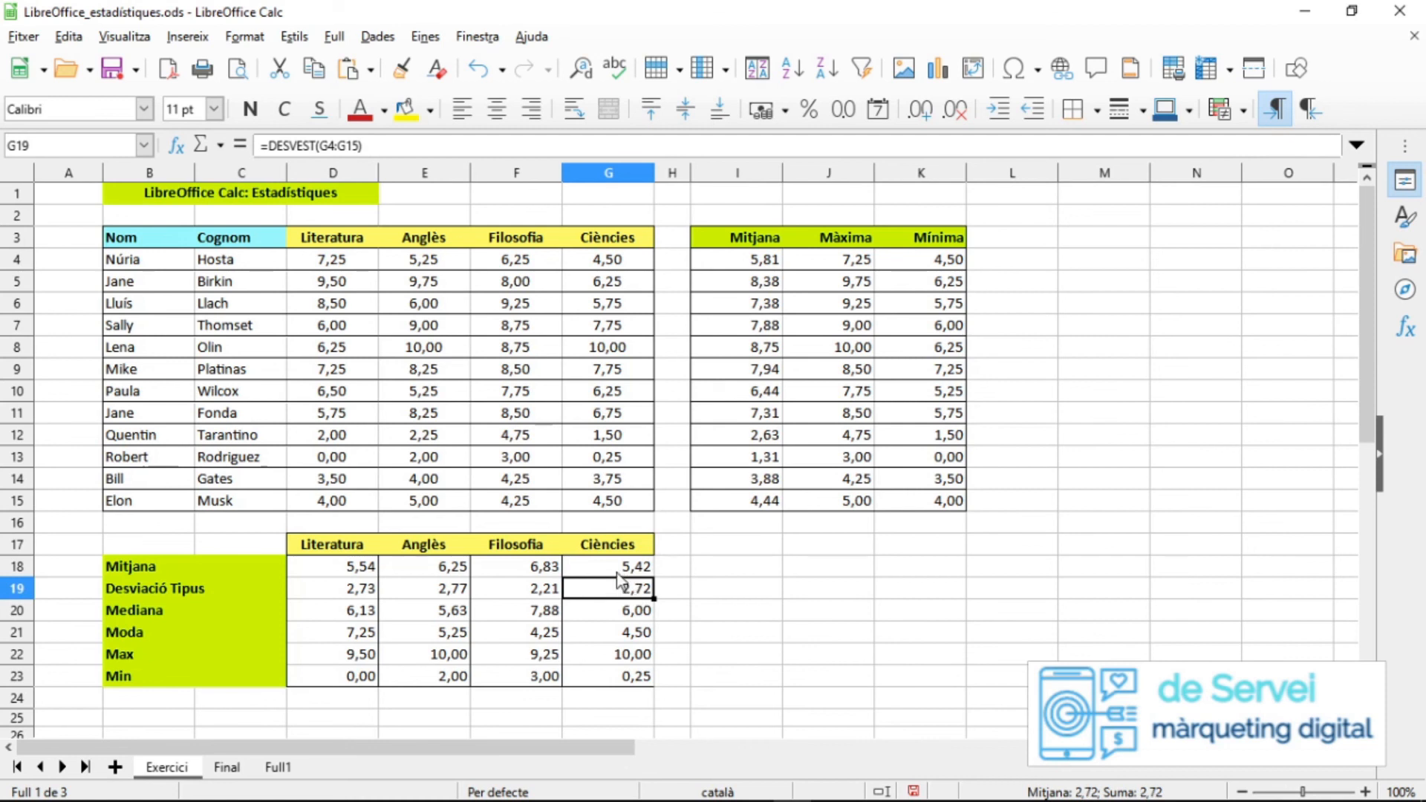
pyautogui.moveTo(617, 571); pyautogui.dragTo(639, 676)
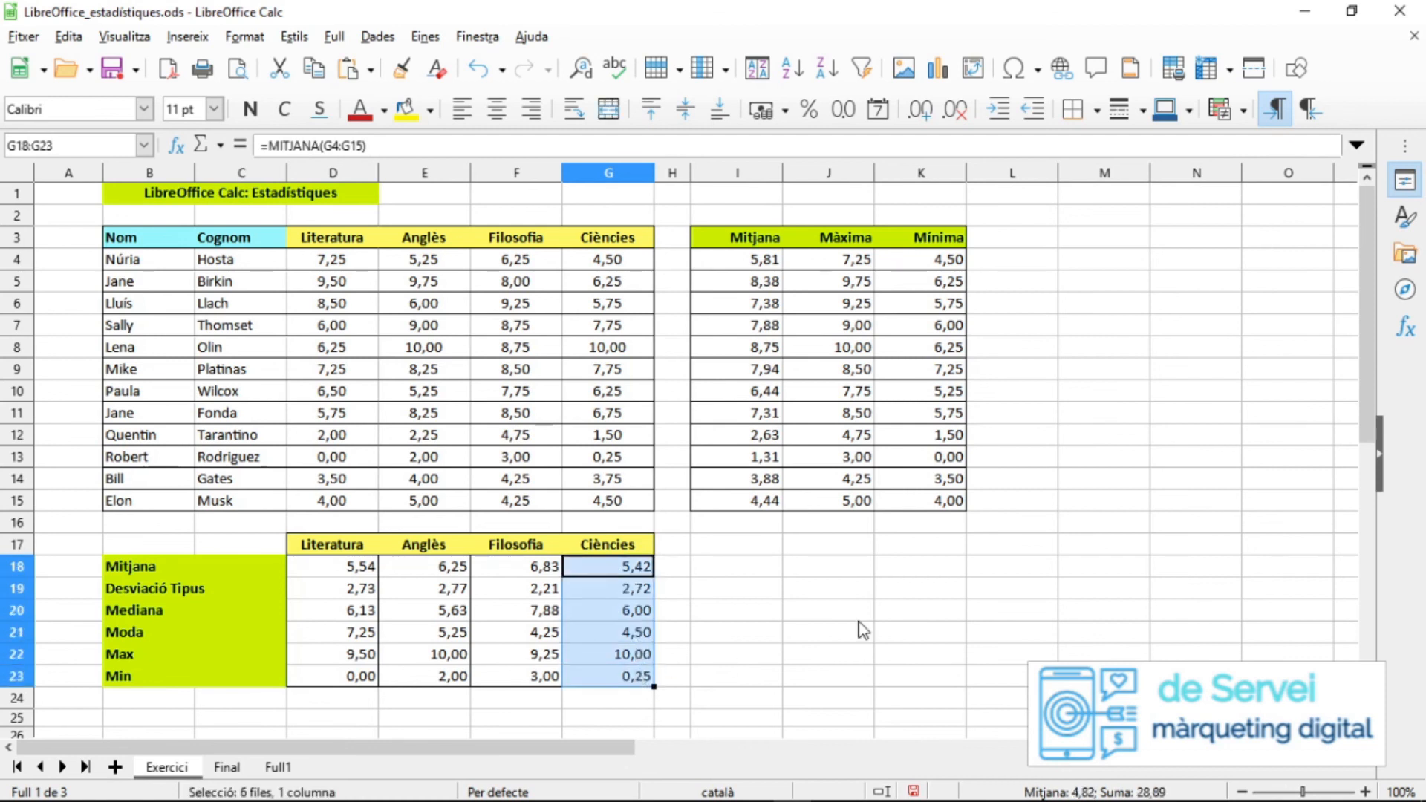
pyautogui.click(1140, 112)
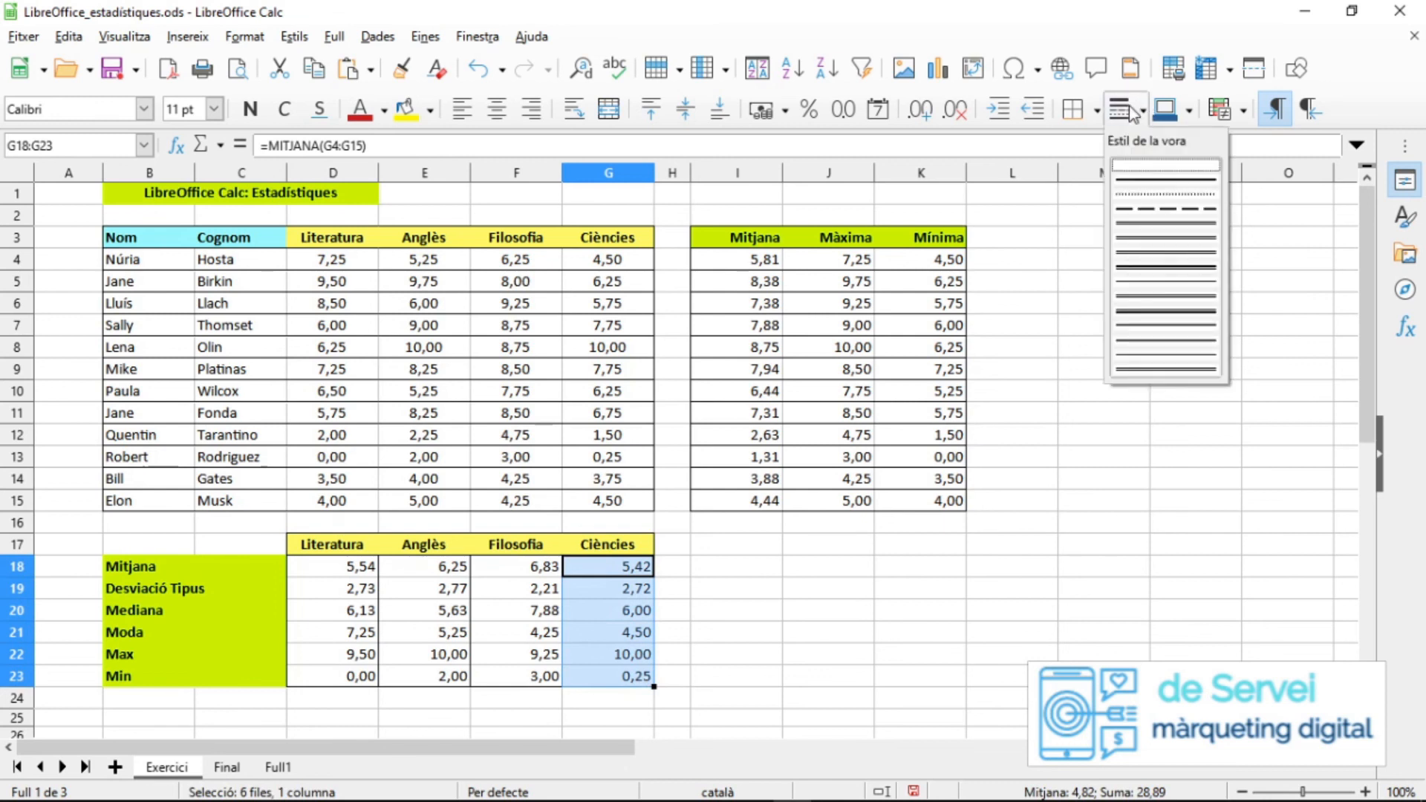
pyautogui.click(1097, 112)
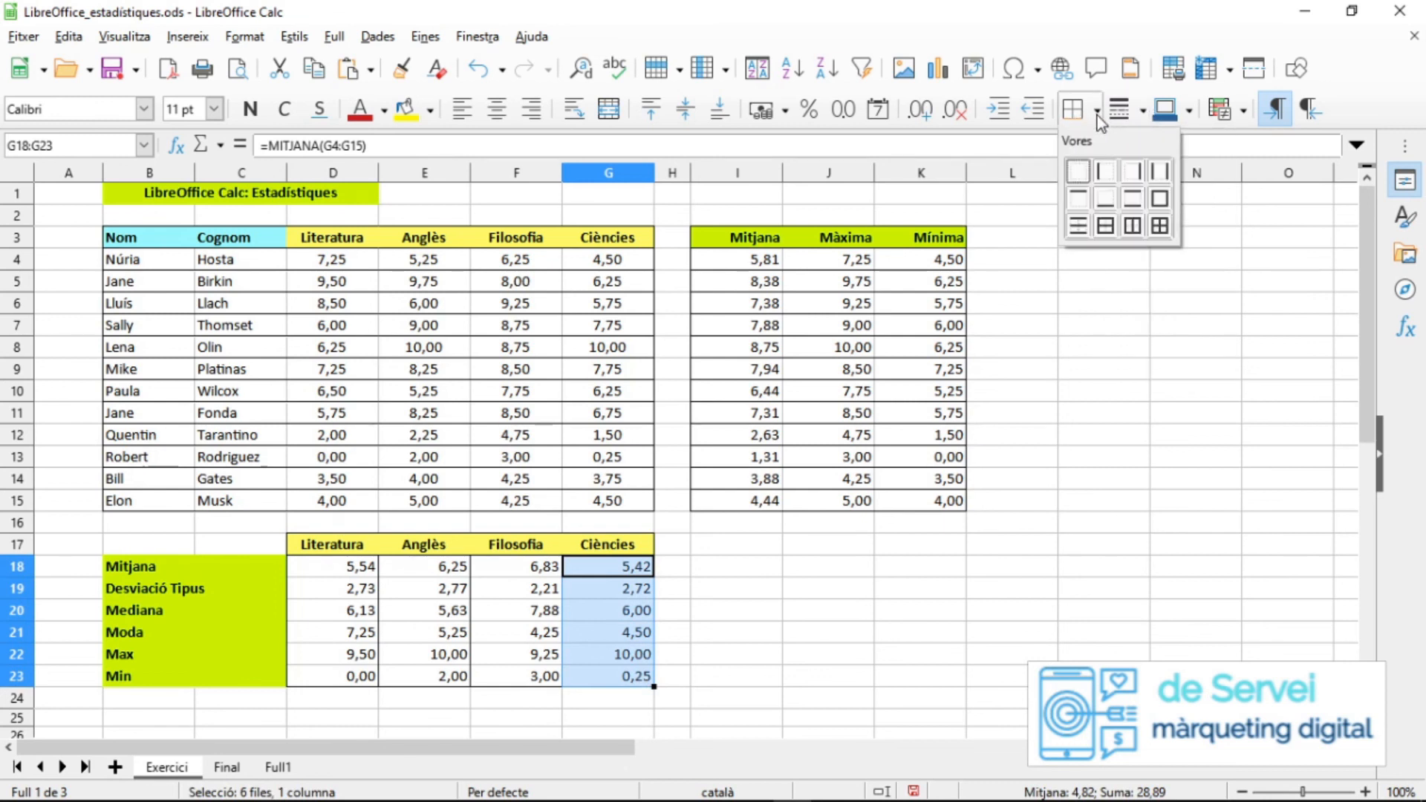
pyautogui.click(1129, 173)
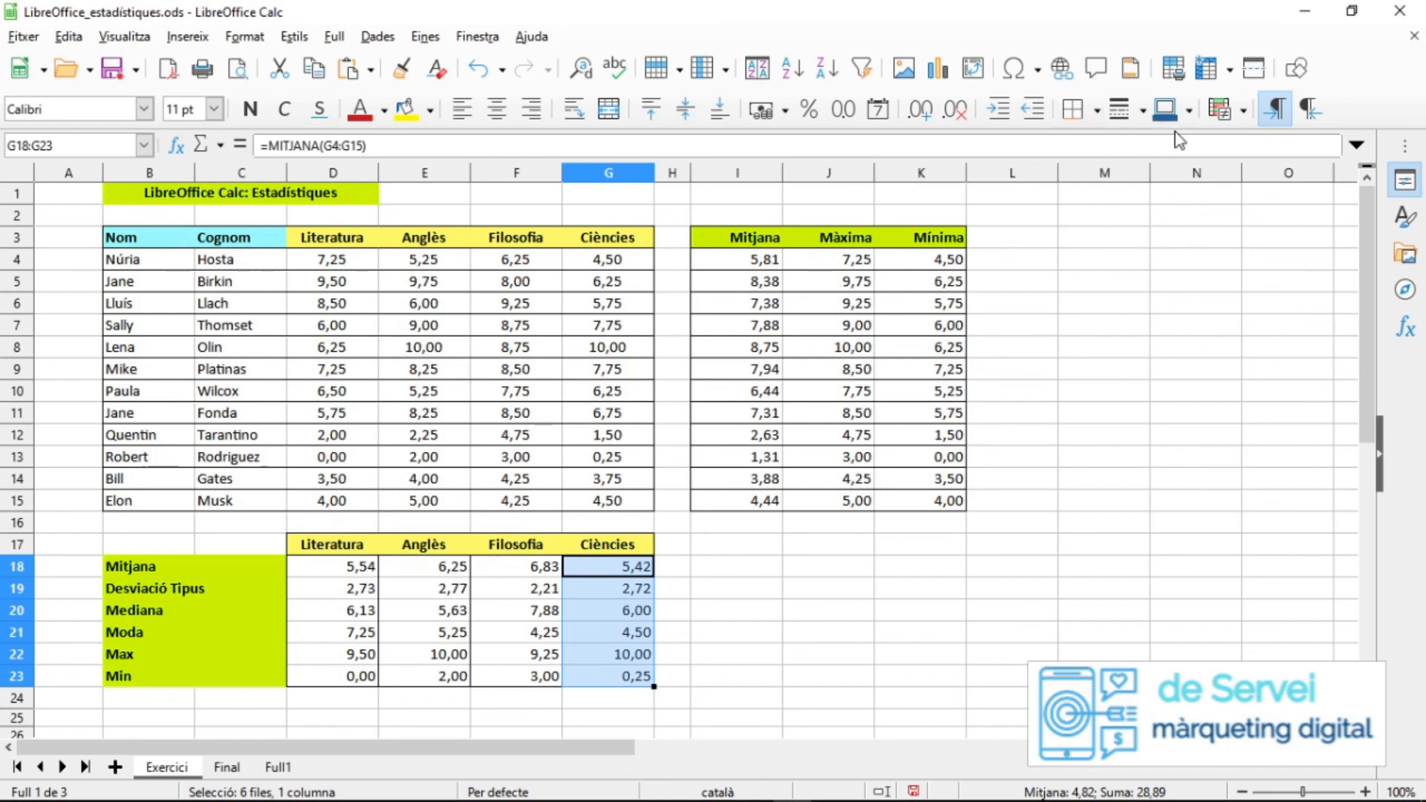
pyautogui.click(1132, 111)
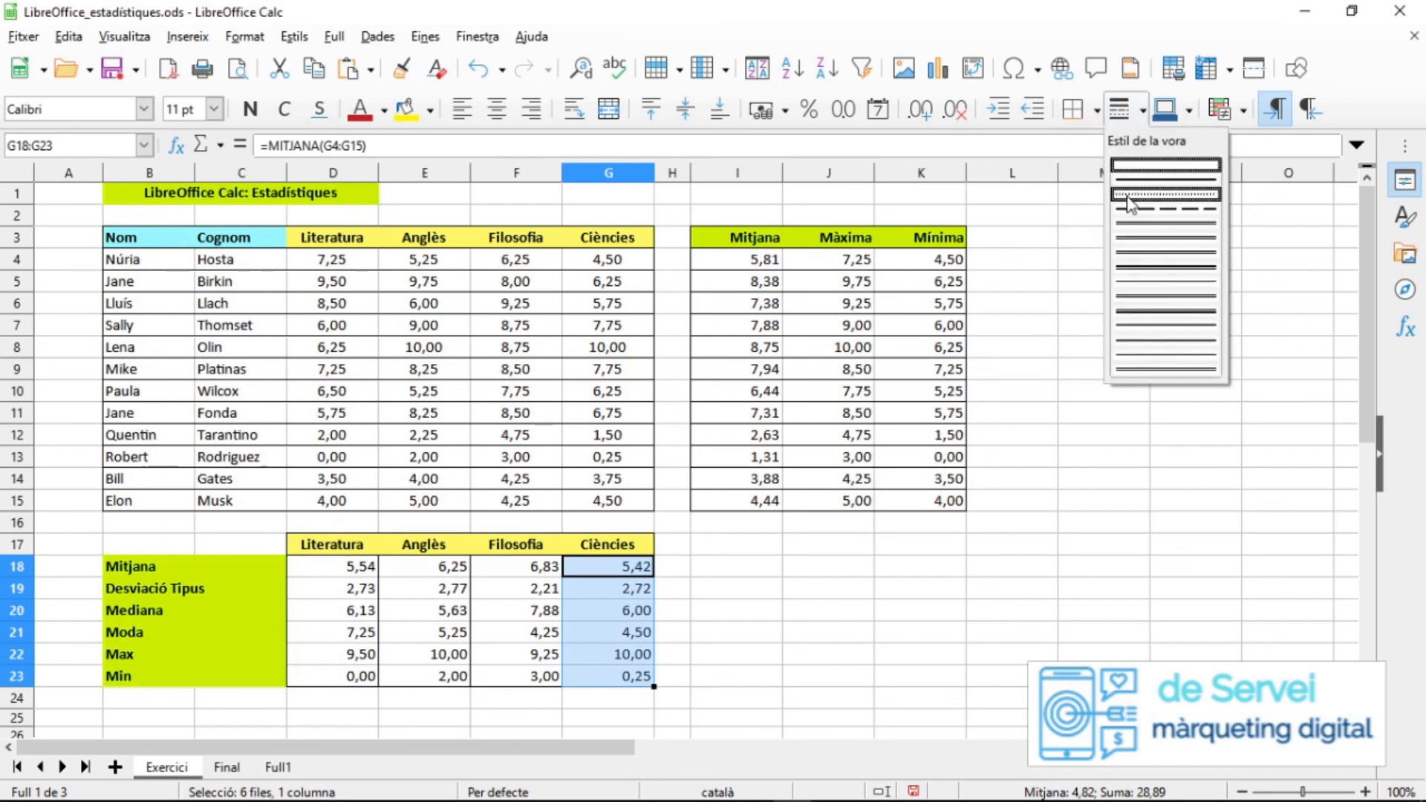
pyautogui.click(1094, 110)
pyautogui.click(1095, 110)
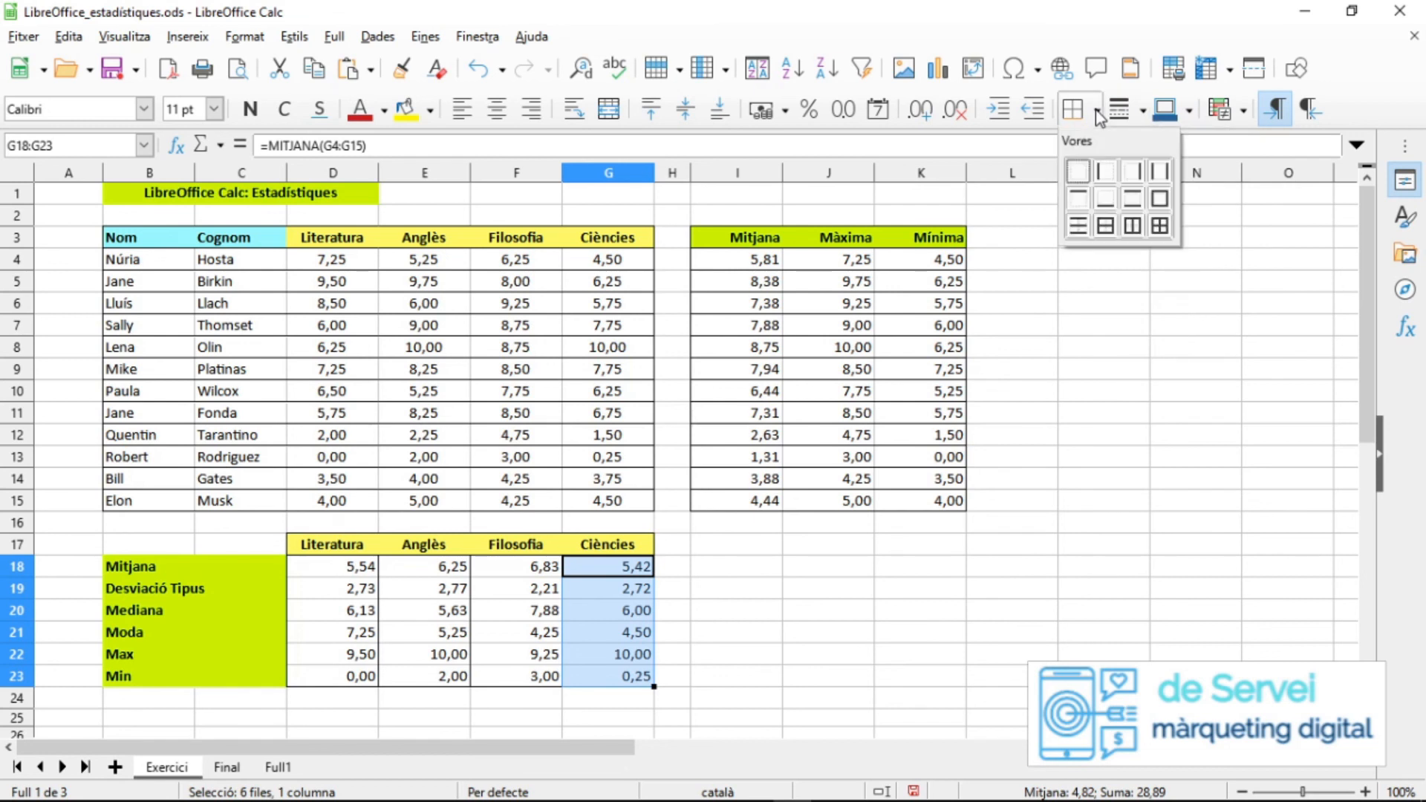
pyautogui.click(1129, 172)
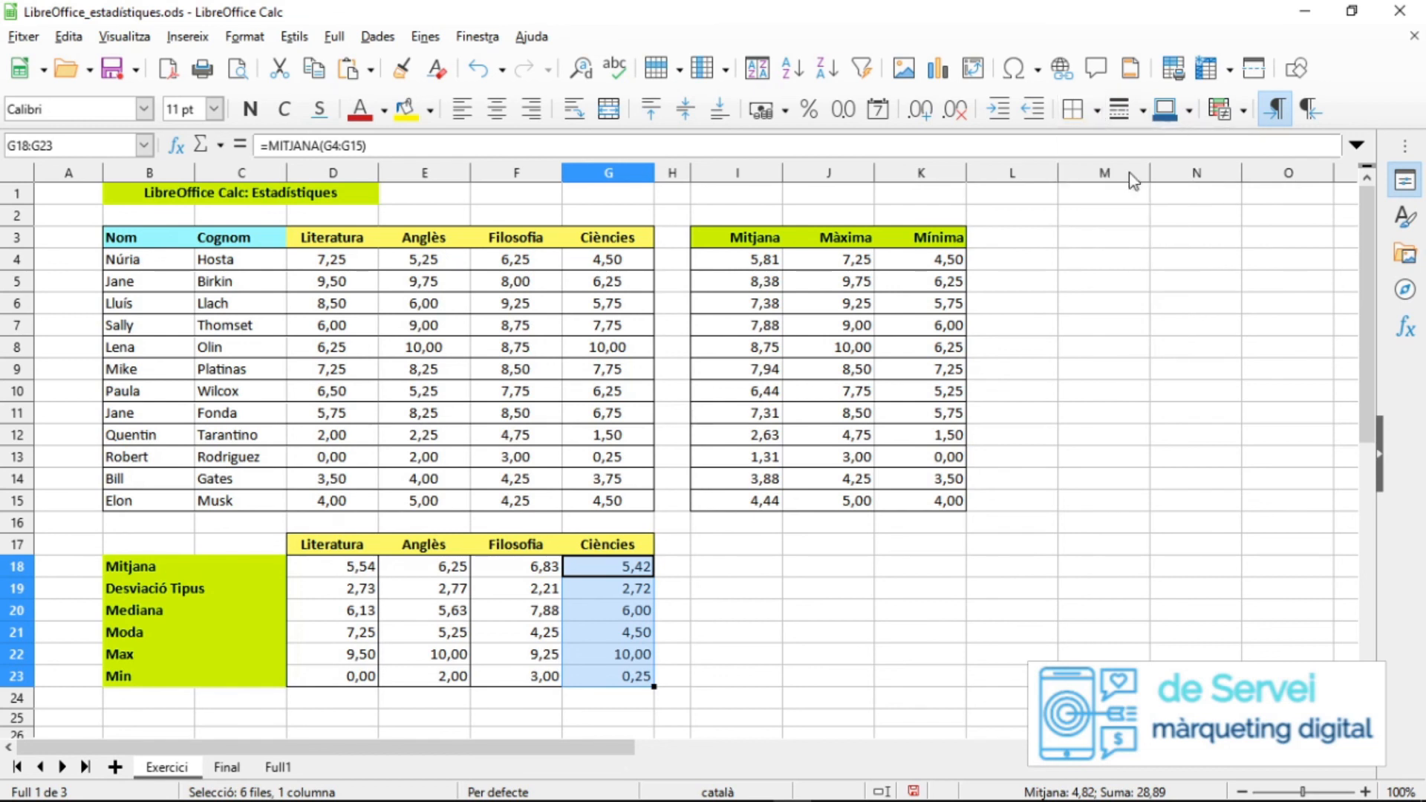
pyautogui.click(706, 636)
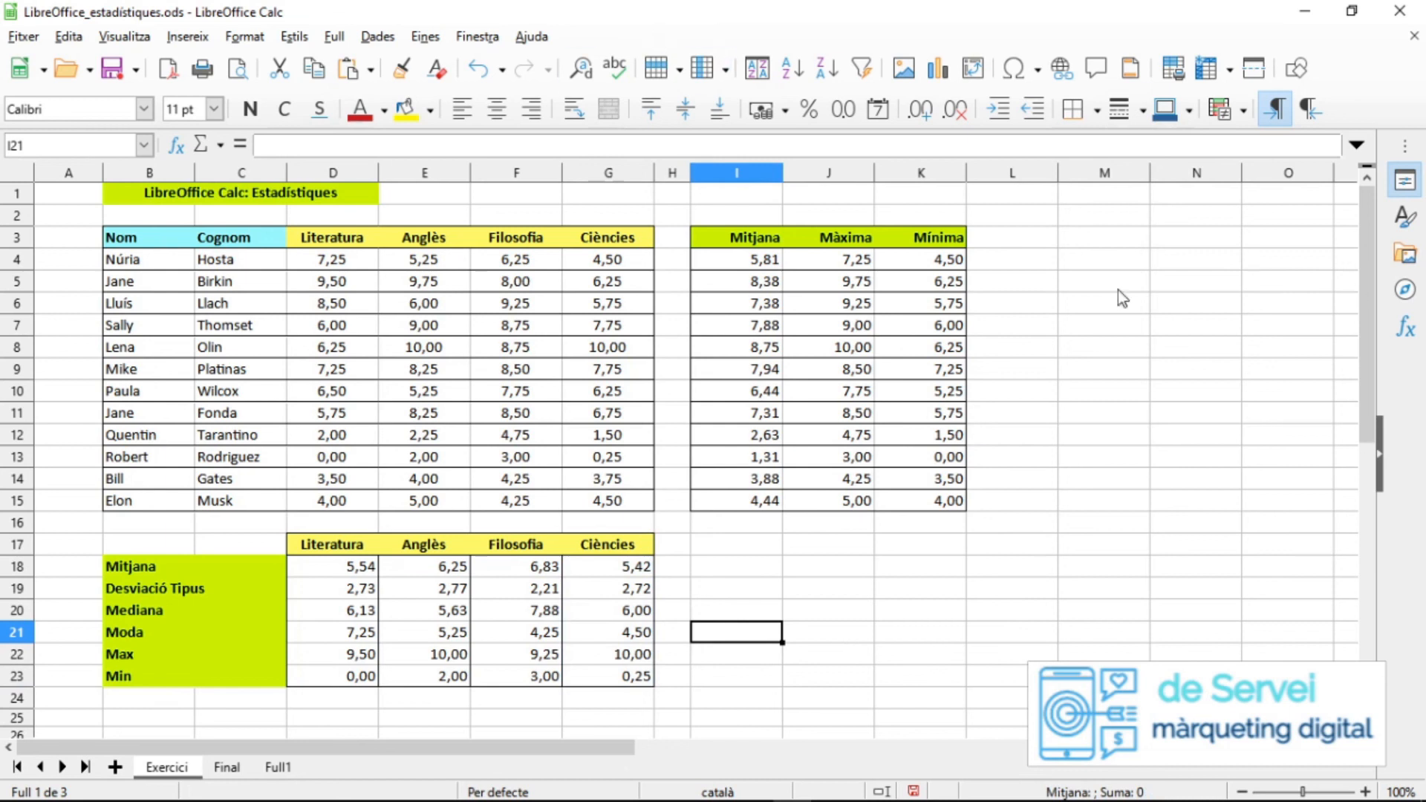
# Review the student grades in D4:G15 and the statistic labels in the subject summary table.
pyautogui.moveTo(338, 264); pyautogui.dragTo(584, 496)
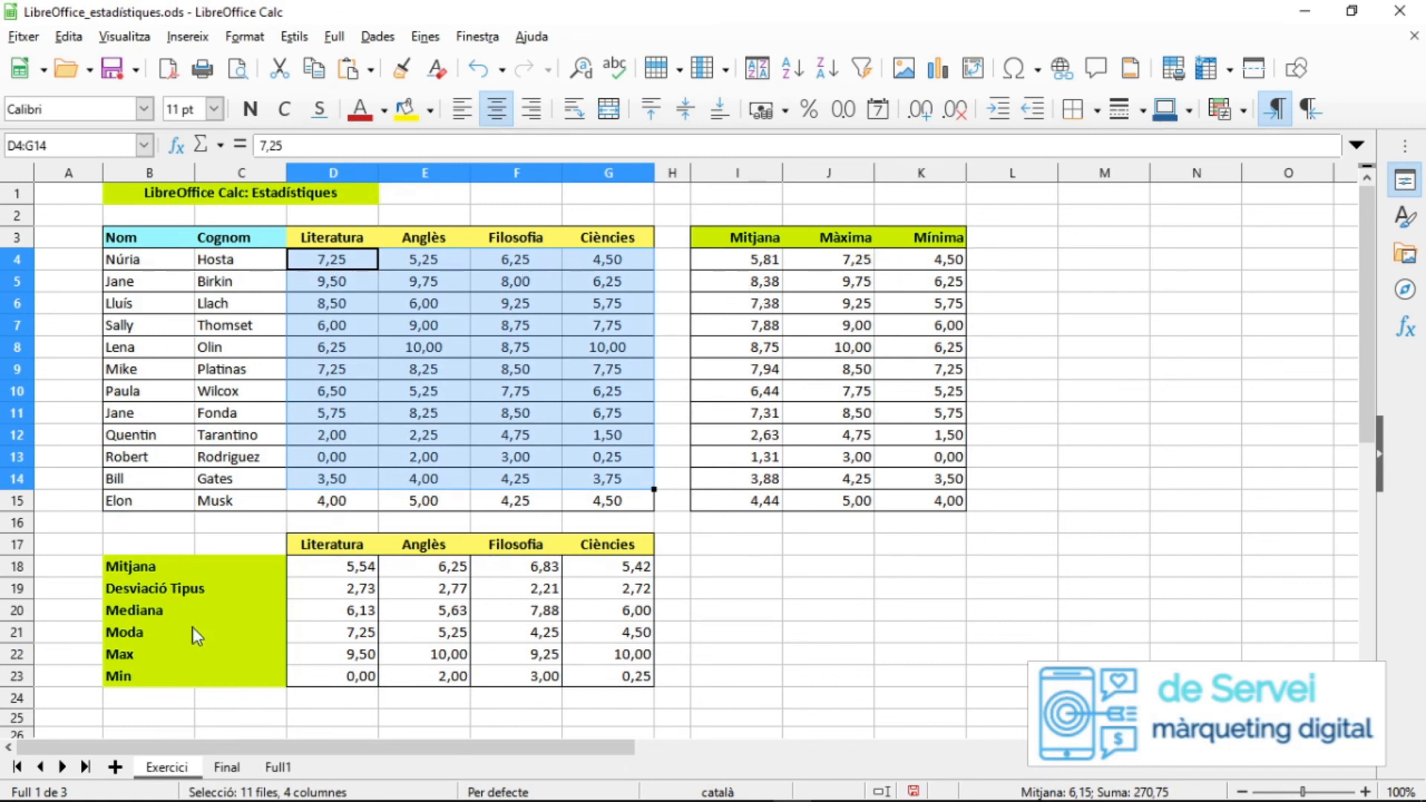
pyautogui.click(201, 575)
pyautogui.click(200, 587)
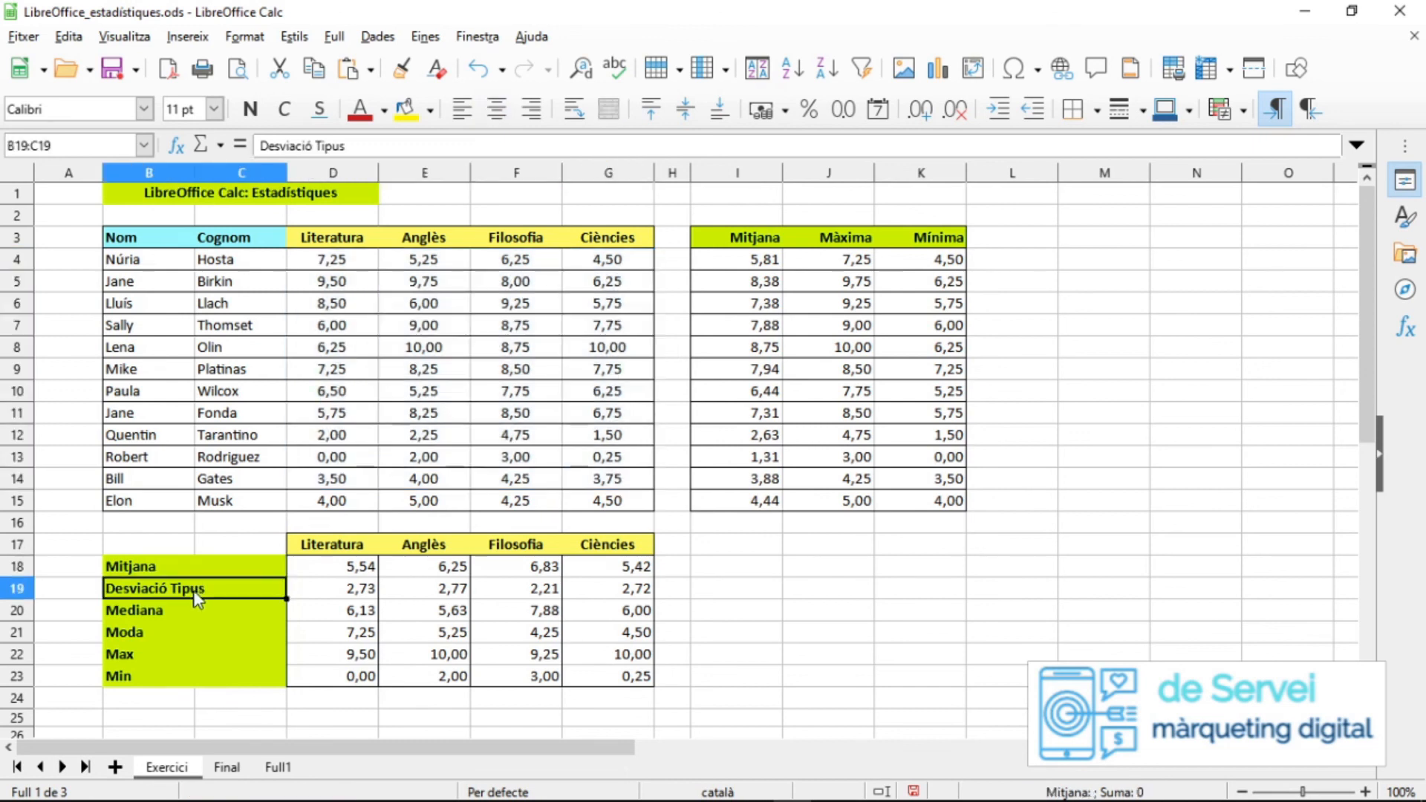
pyautogui.click(175, 630)
pyautogui.click(159, 655)
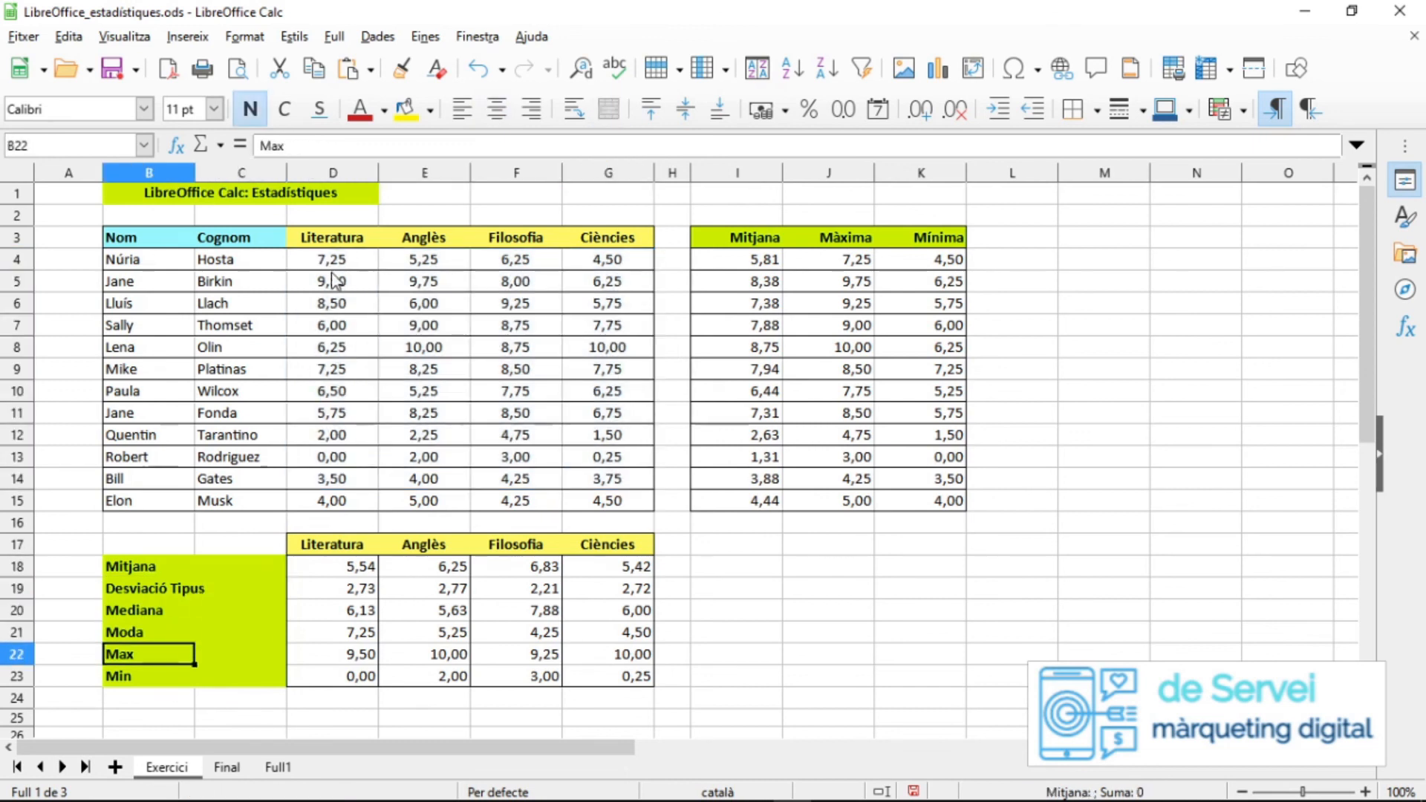
pyautogui.moveTo(332, 266); pyautogui.dragTo(581, 496)
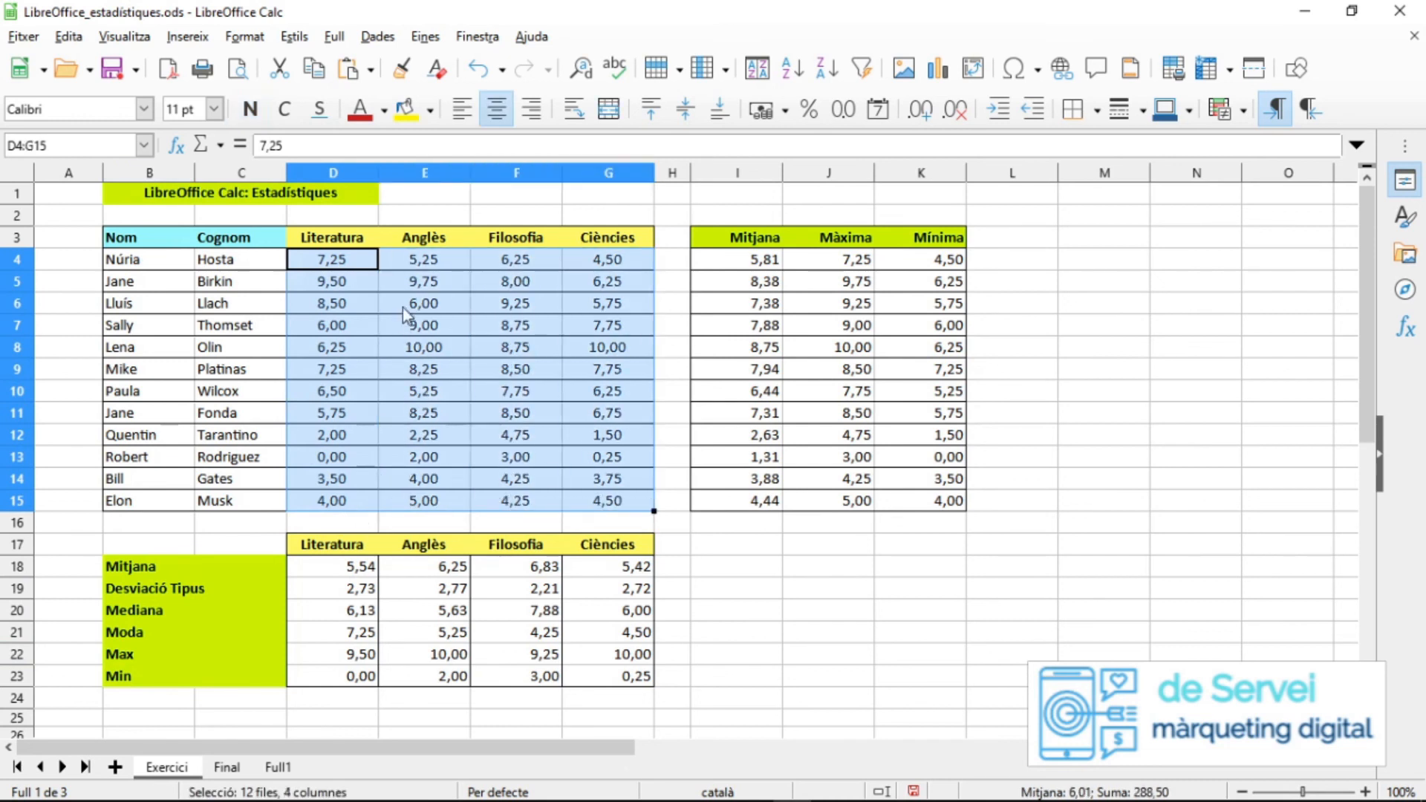
pyautogui.click(420, 264)
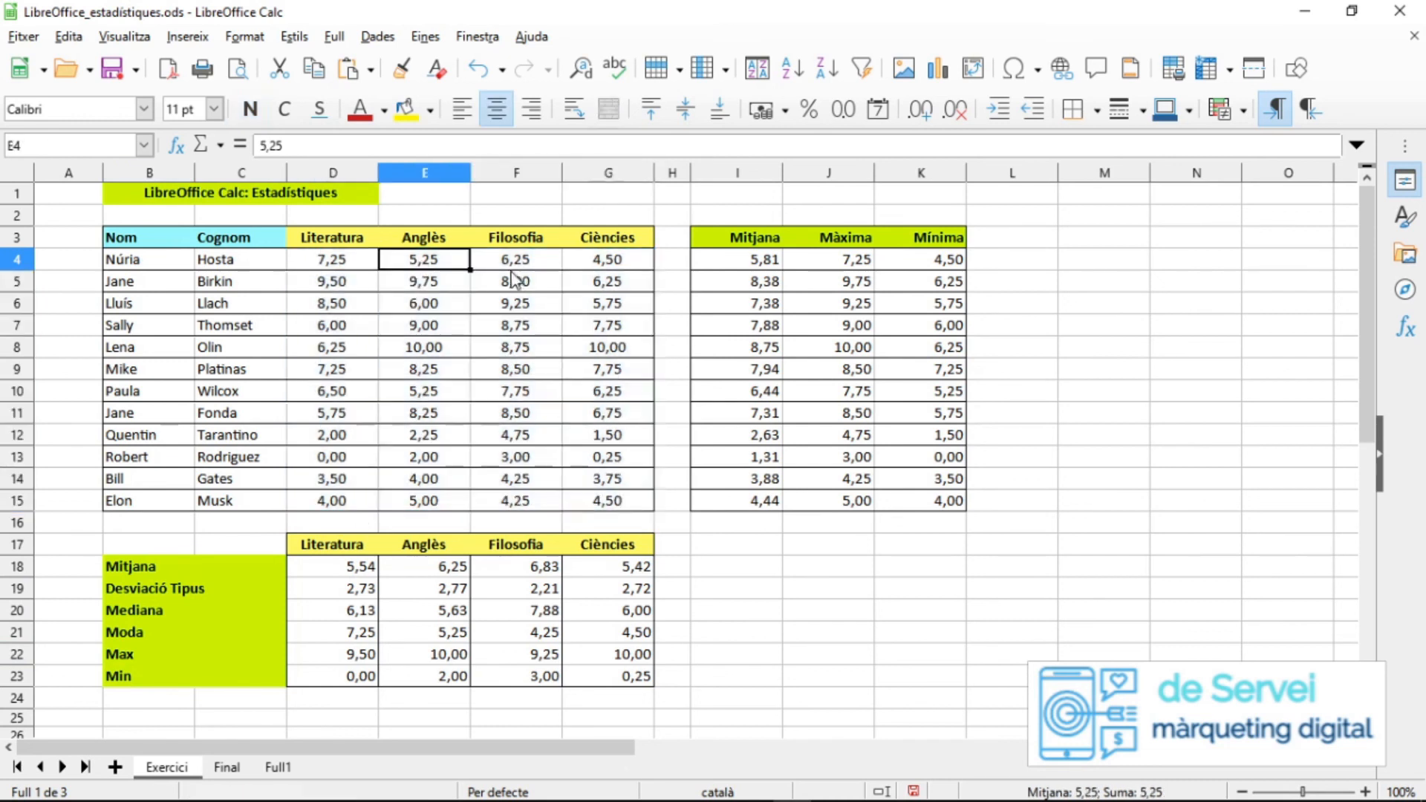